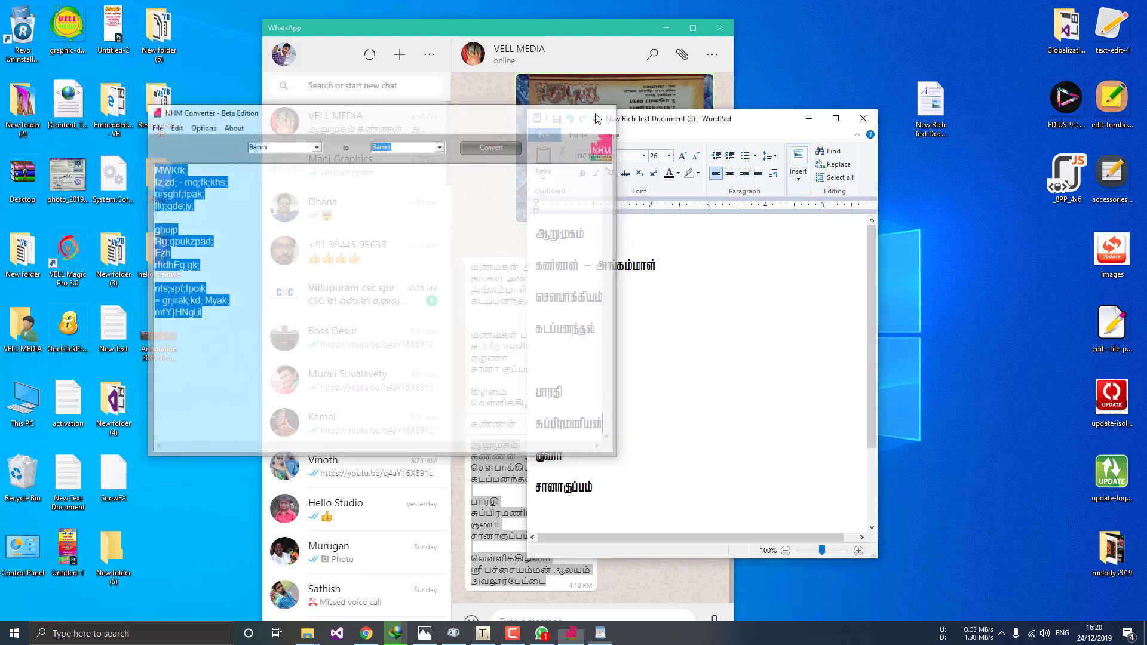
- Close WhatsApp, switch to Title_Editor and preview the Tamil திருமணம் title
left_click(719, 28)
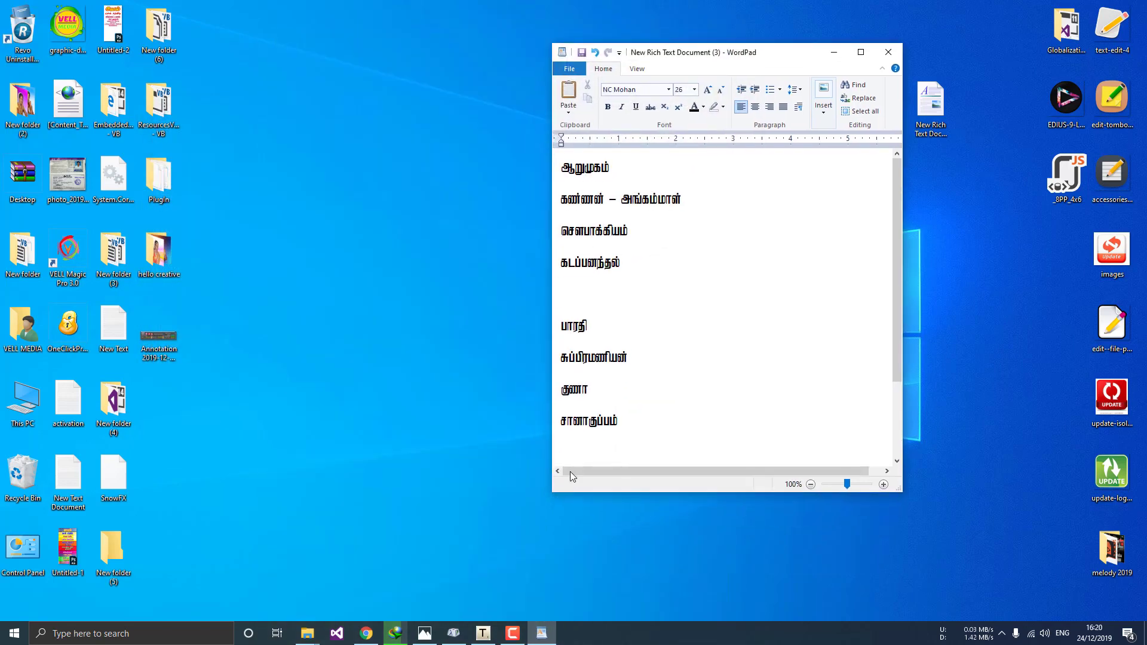
left_click(484, 632)
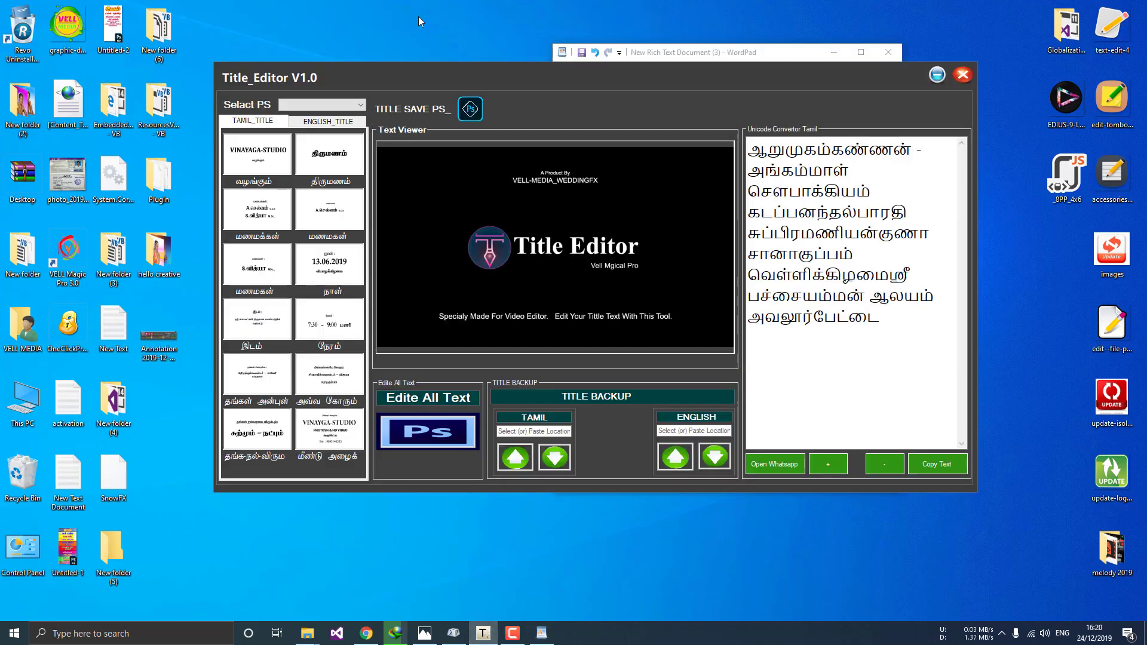
left_click_drag(346, 72, 370, 135)
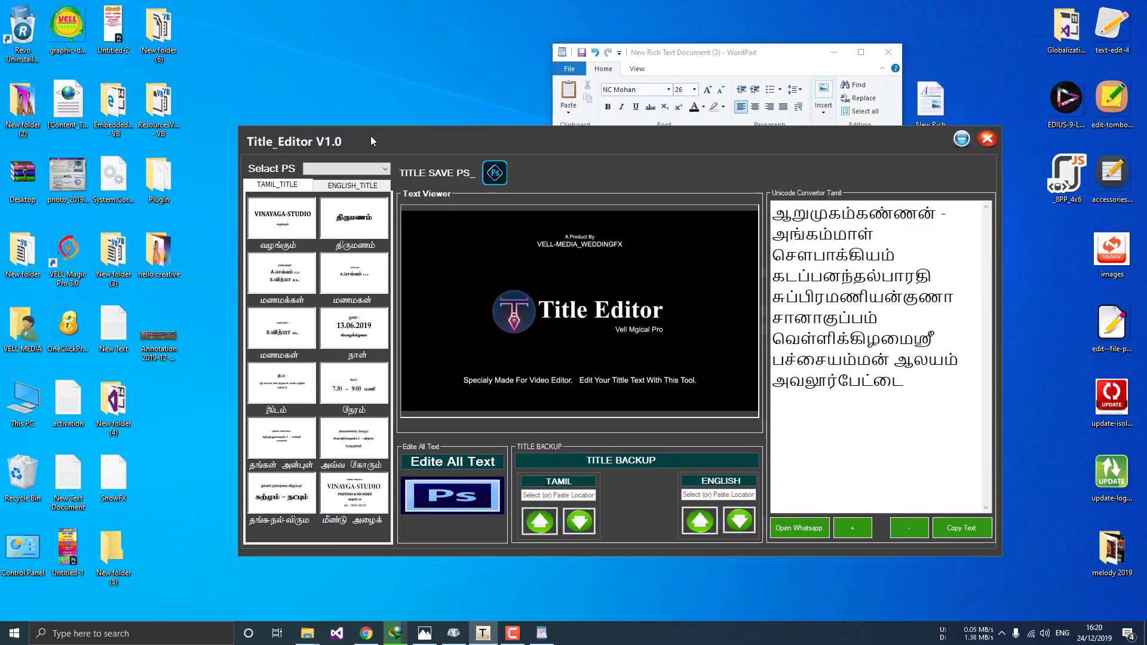
left_click(352, 213)
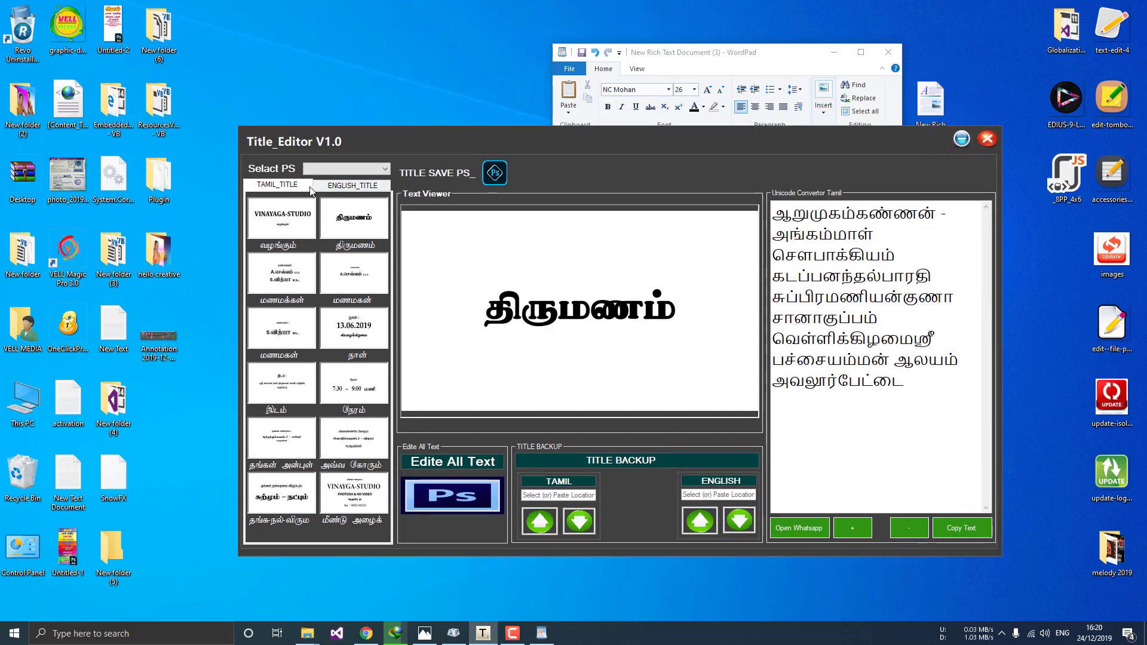
left_click(292, 187)
- Choose PS - CC 2020 as the Photoshop version and preview the வழங்கும் title
left_click(367, 173)
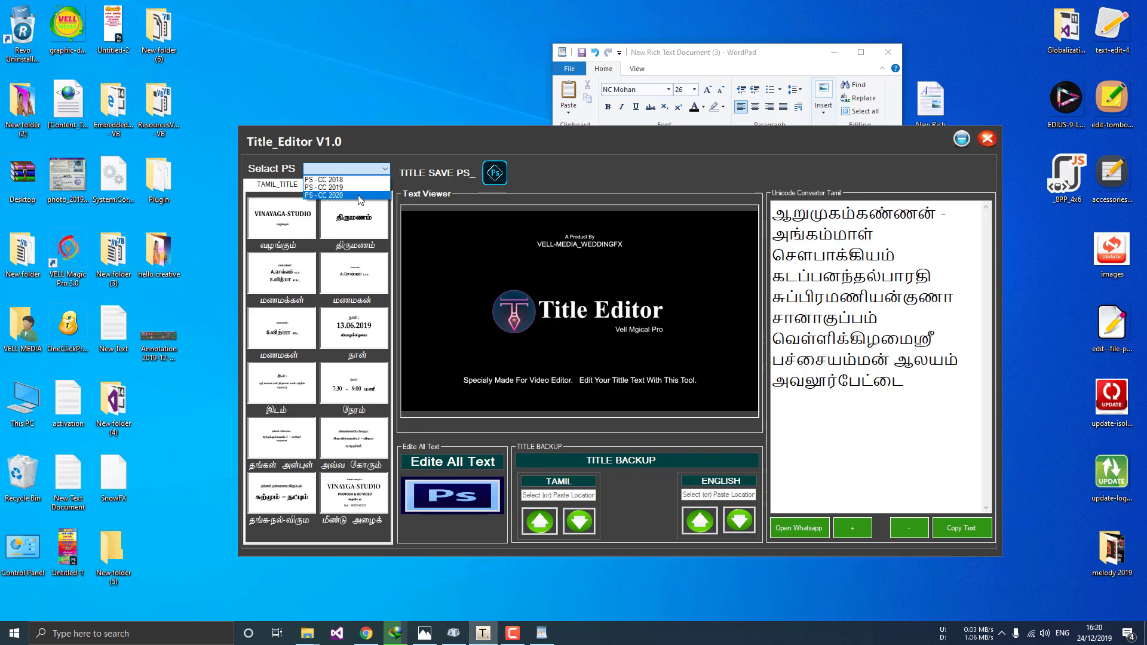
left_click(360, 196)
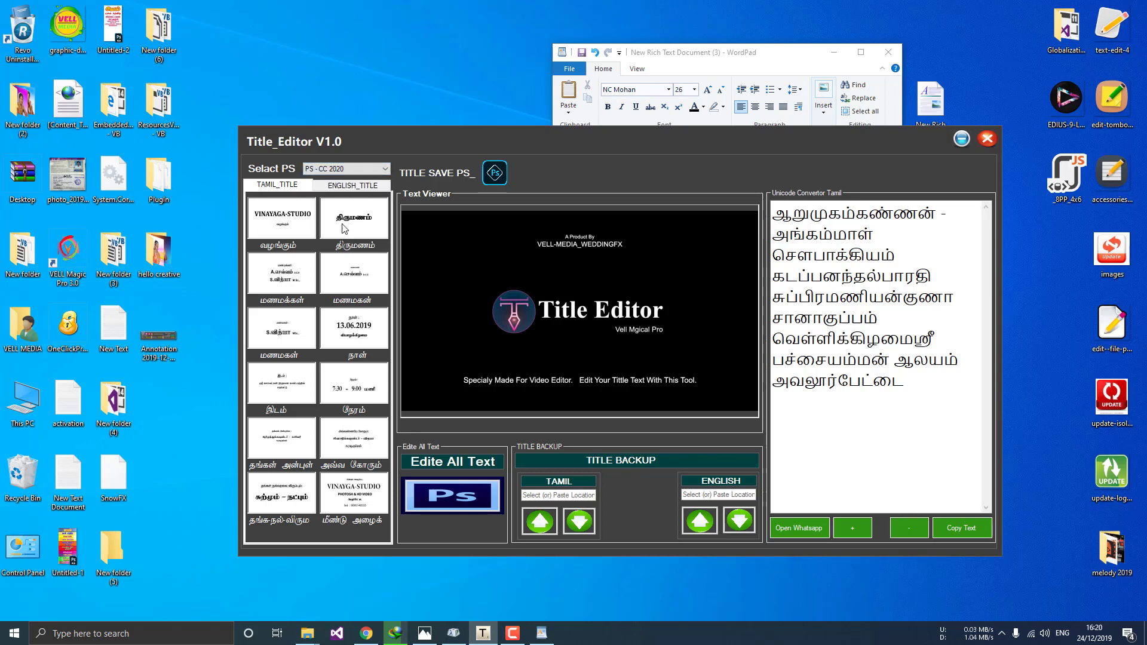
left_click(331, 264)
left_click(296, 218)
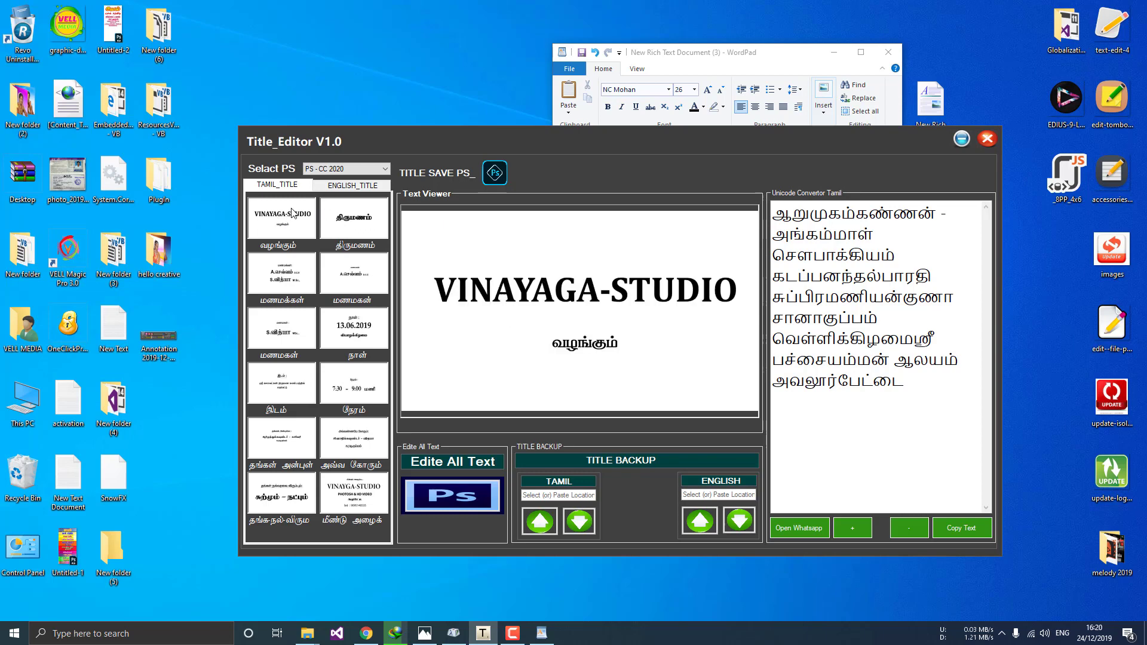
left_click(334, 190)
left_click(285, 185)
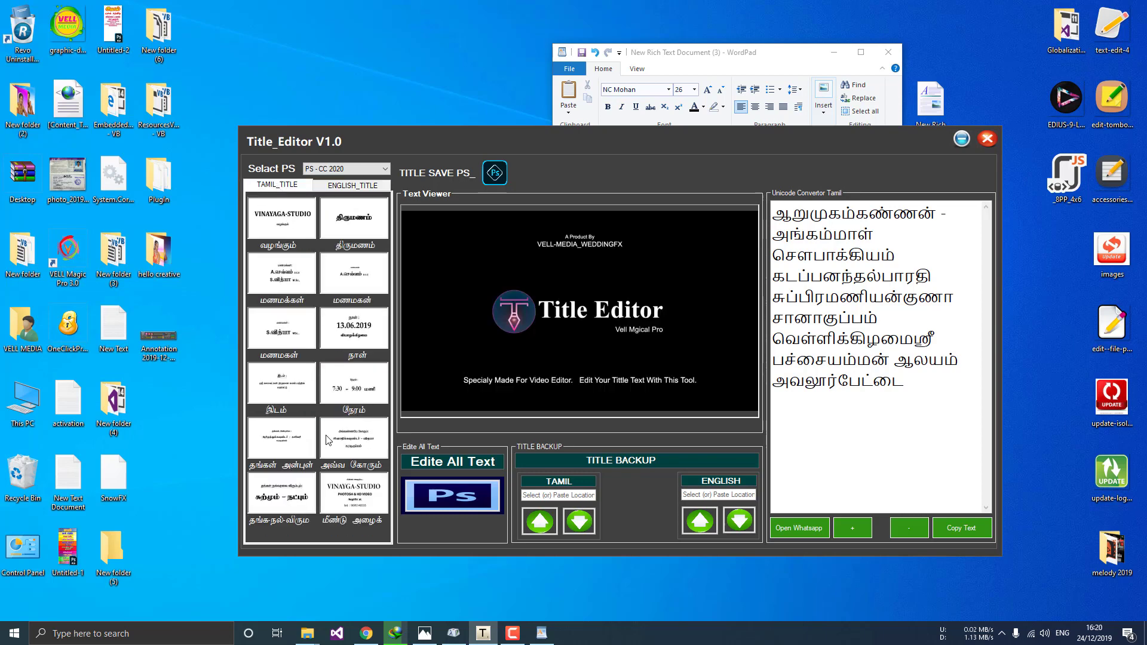
- Launch Photoshop from Title_Editor to edit all the Tamil title texts, and minimise Title_Editor
left_click(452, 499)
left_click(479, 523)
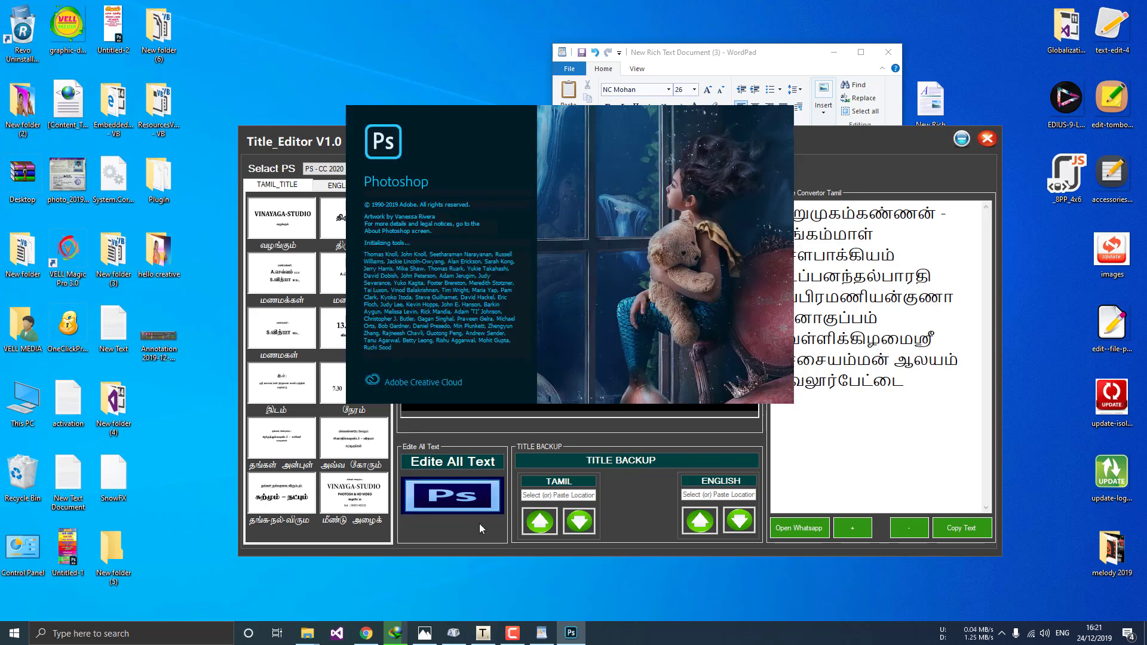
left_click(965, 135)
- Resize the WordPad window into a narrow, tall strip showing all the converted Tamil text, and place it beside the Photoshop work area
left_click_drag(799, 54, 1009, 51)
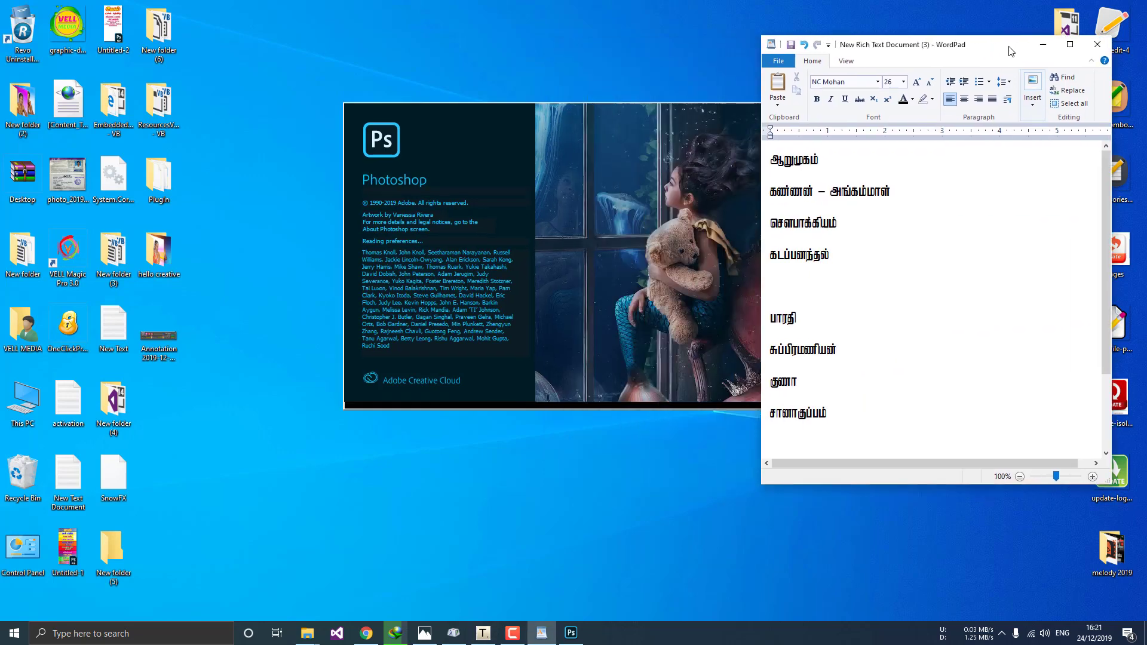
left_click_drag(1111, 269, 966, 269)
left_click_drag(927, 485, 927, 627)
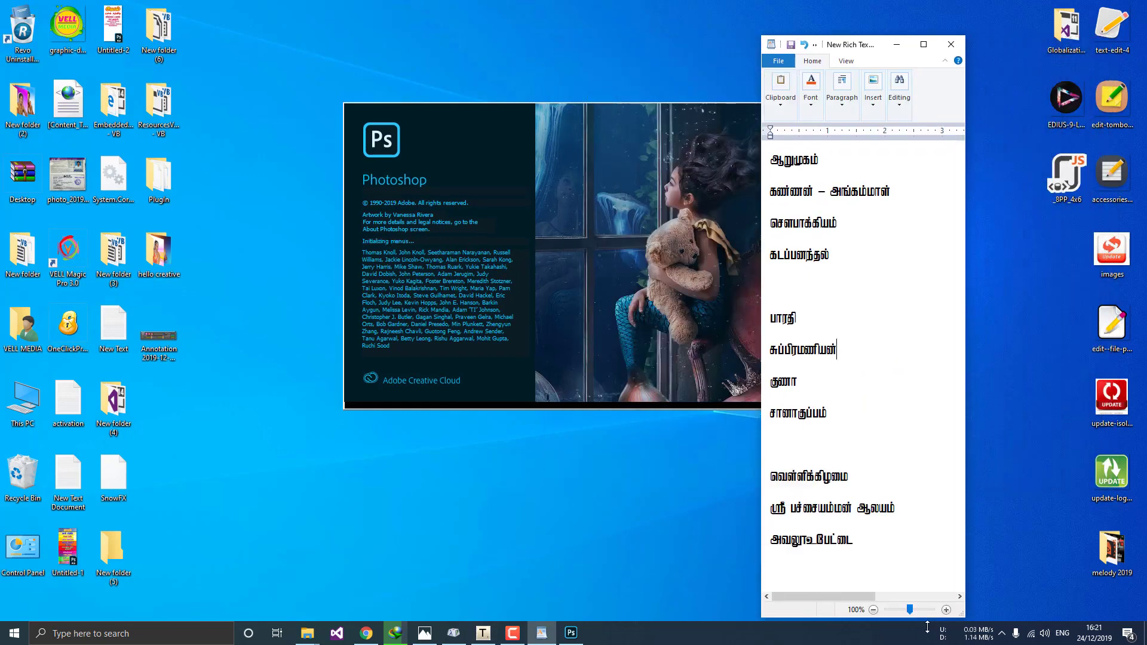
left_click_drag(839, 45, 935, 24)
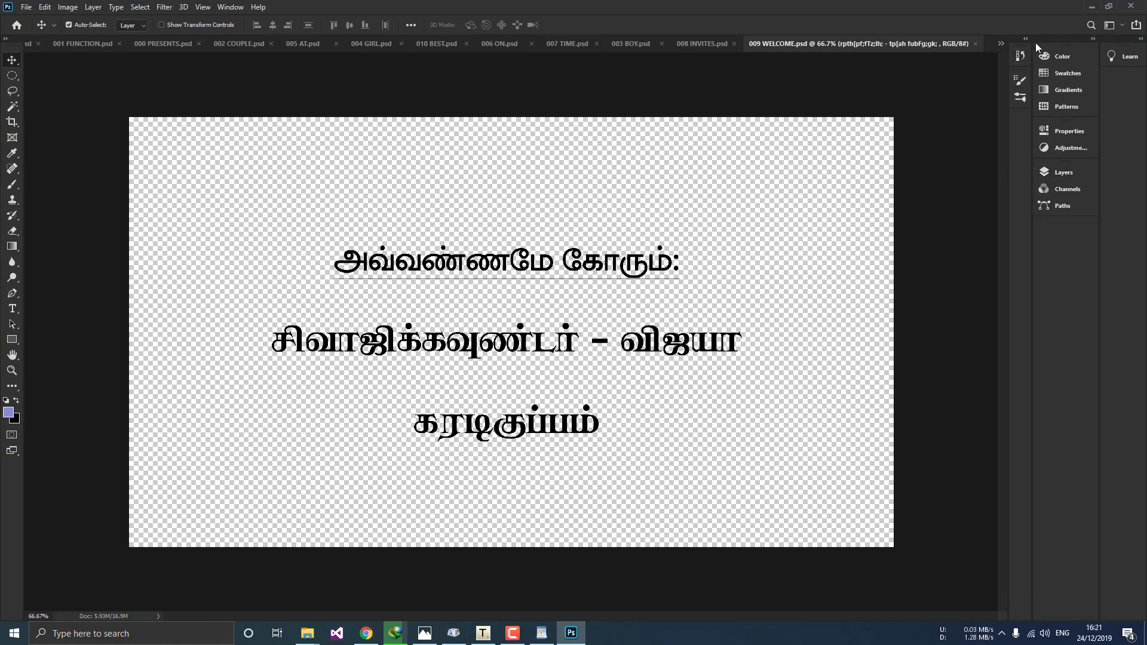
- Look through the opened title documents in Photoshop and bring 002 COUPLE.psd to the front
left_click(1000, 43)
left_click(1051, 48)
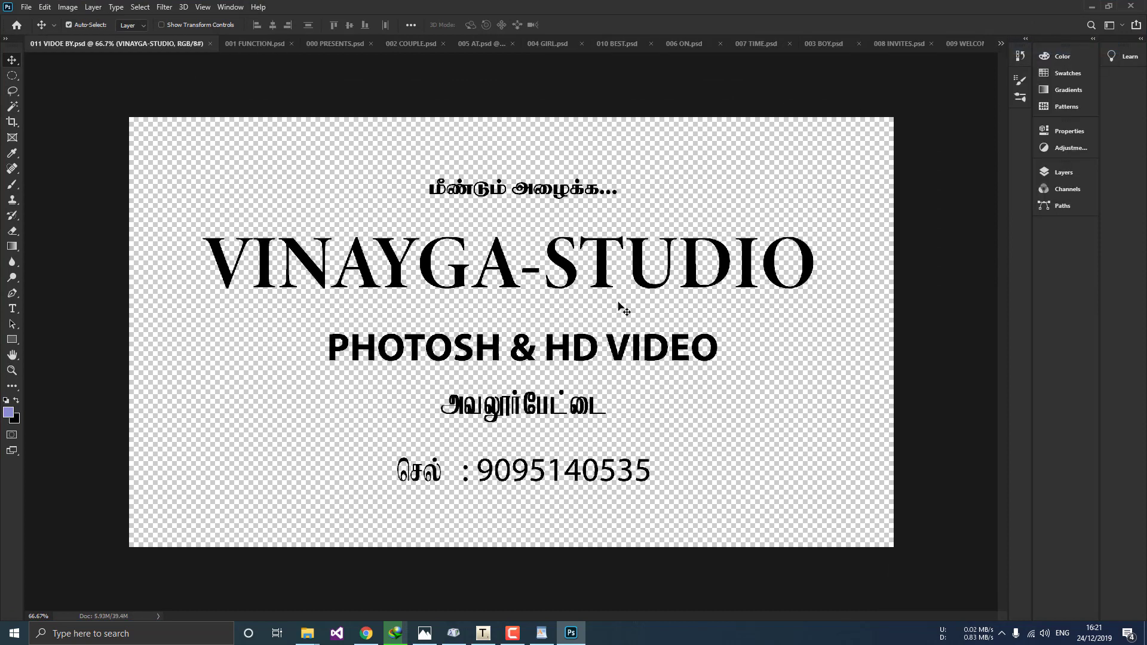
left_click(261, 45)
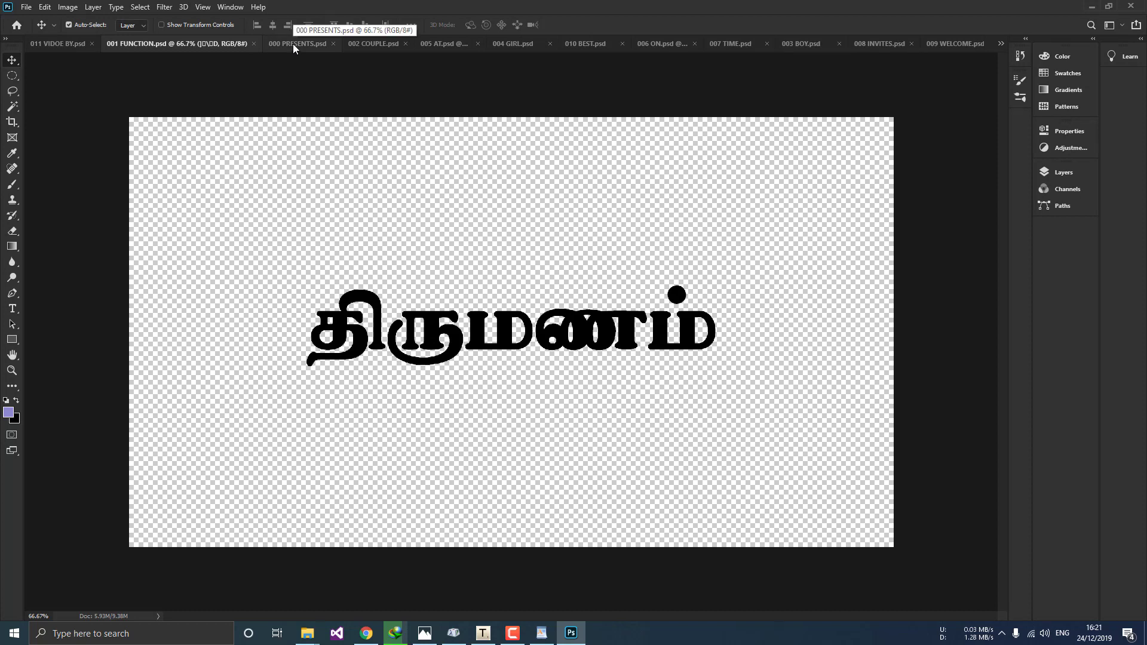
left_click(293, 44)
left_click(357, 45)
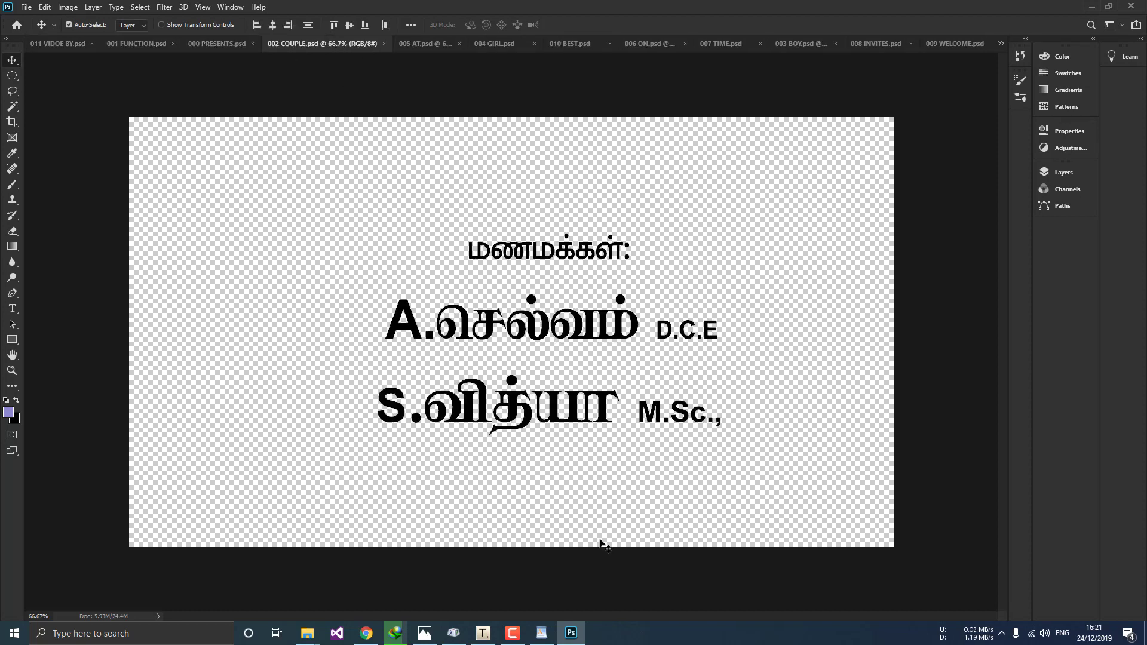
- In the couple title, replace the sample groom's name with the converted groom's name from the WordPad document
left_click(542, 633)
left_click(514, 327)
left_click(12, 309)
left_click_drag(437, 324, 638, 326)
type("ஆறுமுகம்")
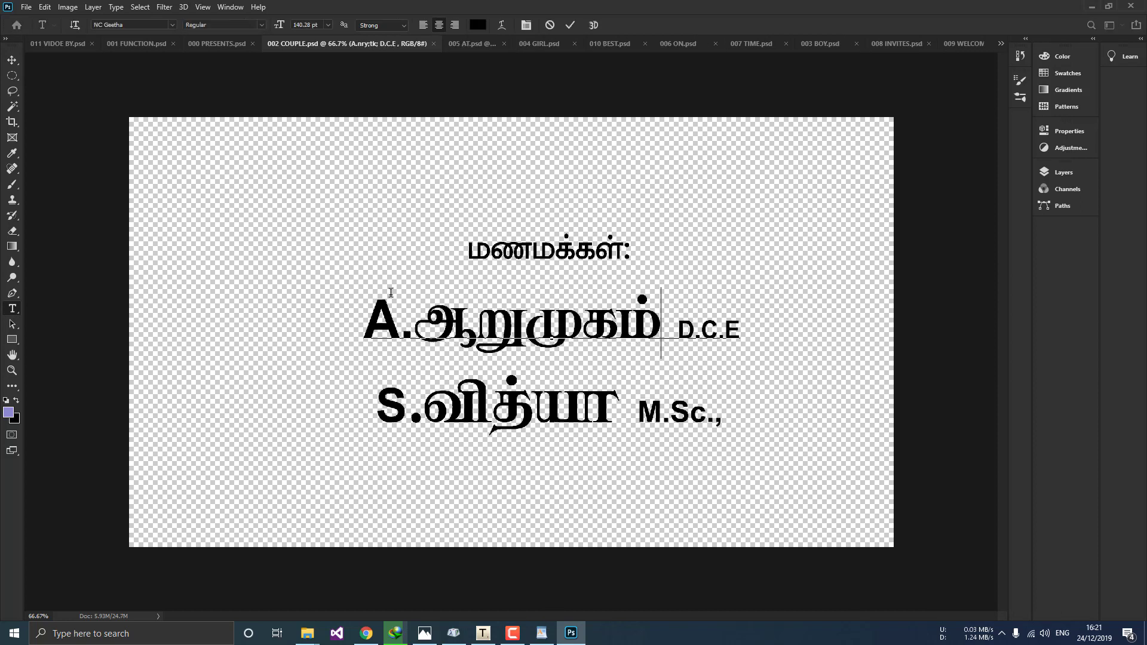
- Copy the bride's name from WordPad and replace the sample bride's name in the couple title with it
left_click(542, 633)
left_click_drag(894, 297, 816, 295)
key("ctrl+c")
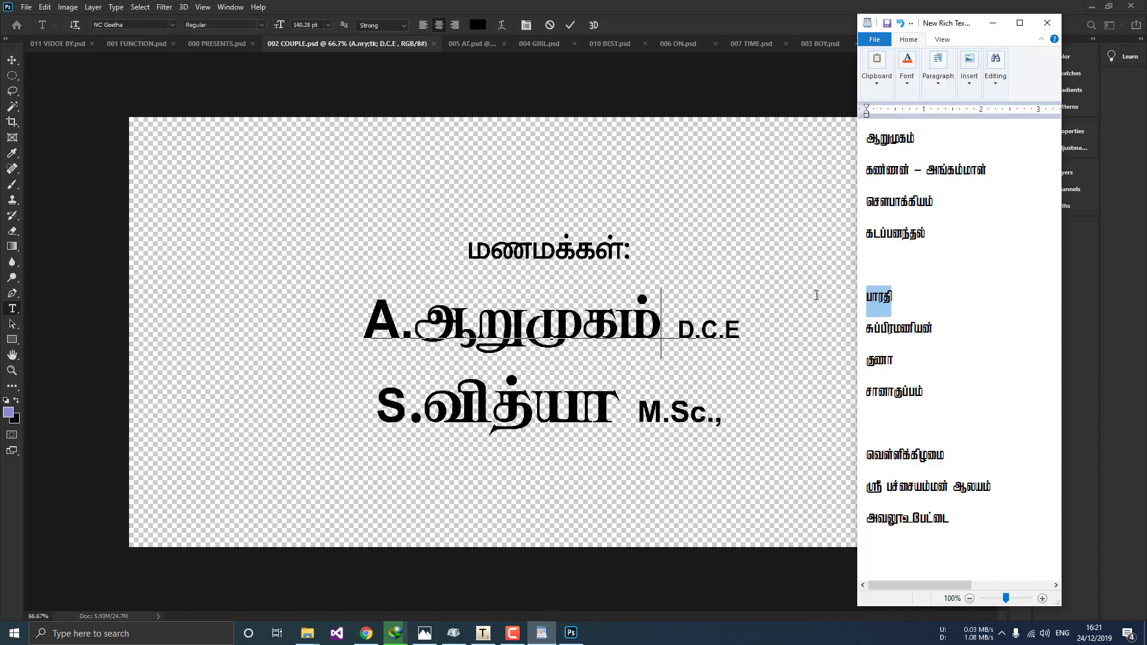
left_click(446, 406)
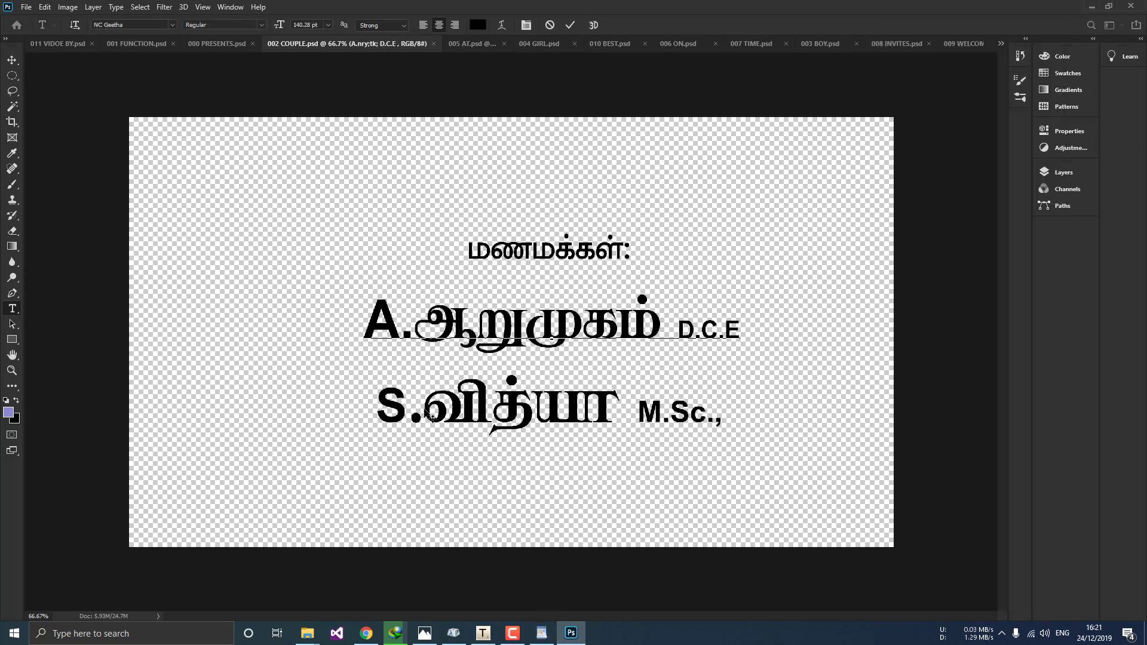
double_click(489, 410)
key("ctrl+v")
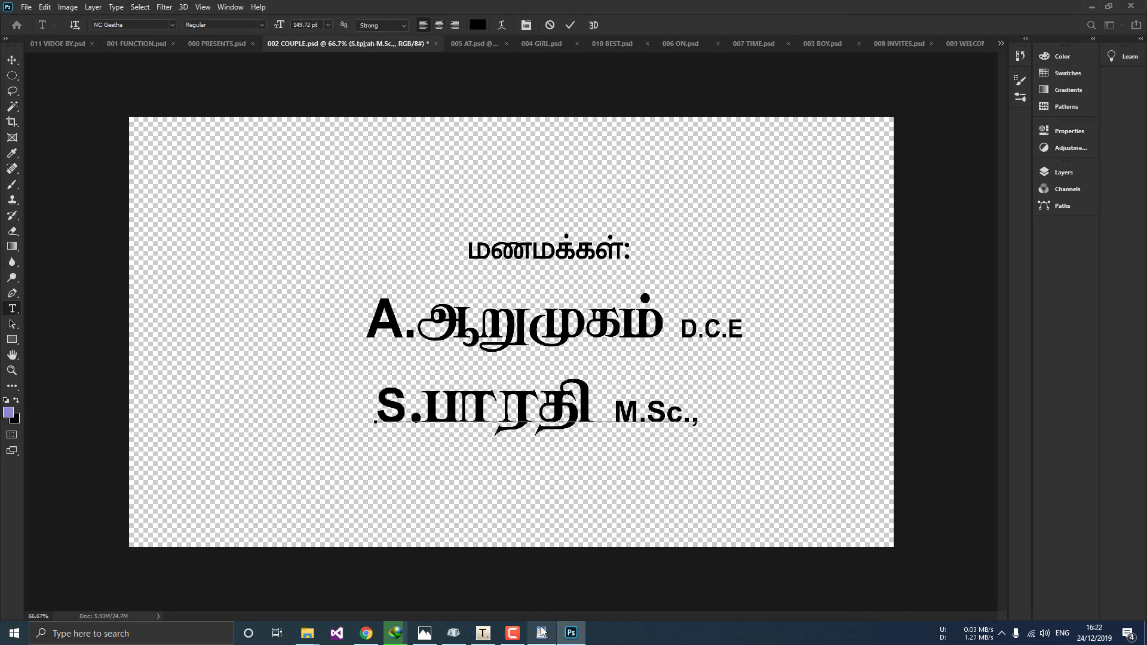
- Check the initials in the invitation photo and change the groom's initial to K in the couple title
left_click(424, 633)
left_click(965, 62)
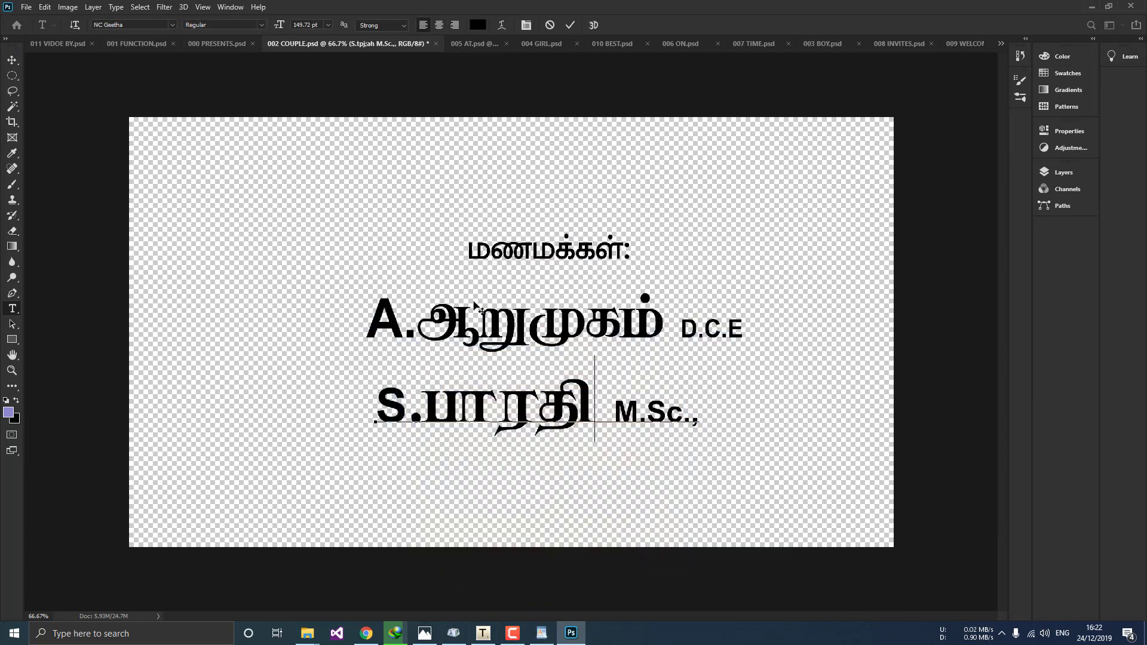
left_click(15, 323)
left_click(13, 307)
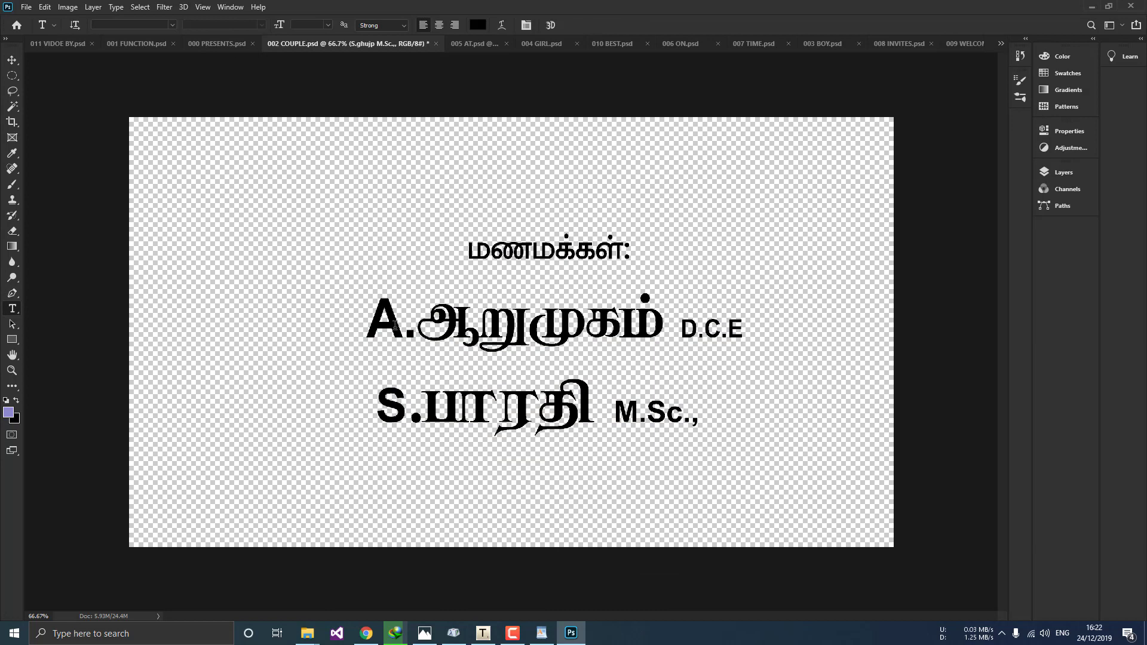
left_click_drag(395, 324, 365, 324)
type("k")
key("BackSpace")
type("K")
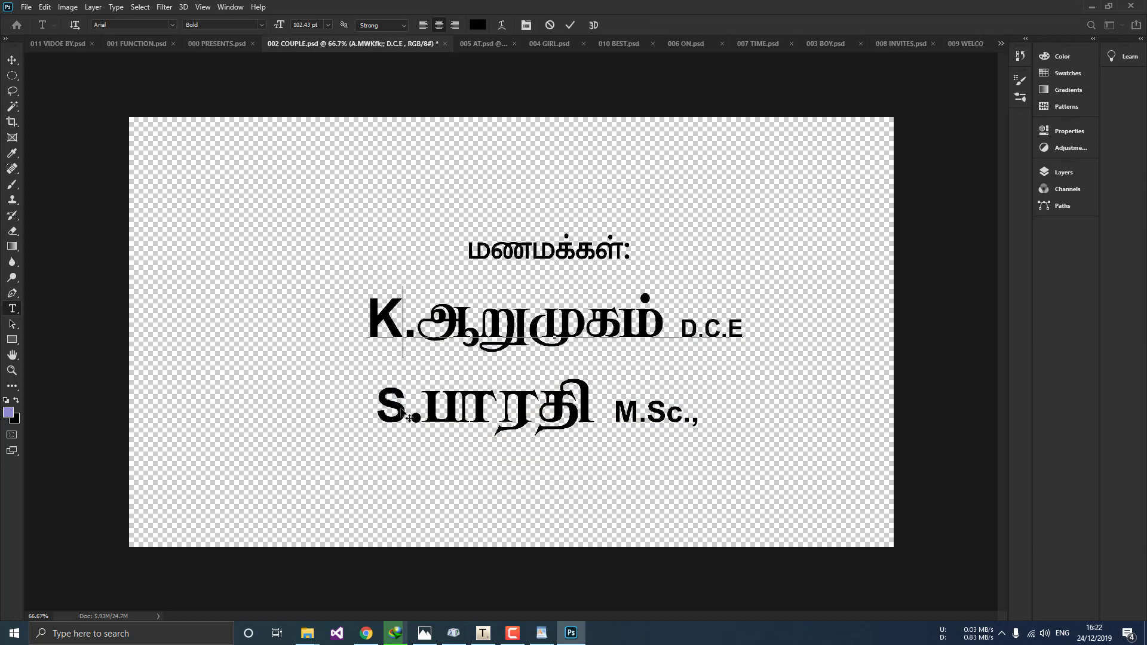
left_click_drag(401, 409, 397, 410)
left_click(8, 61)
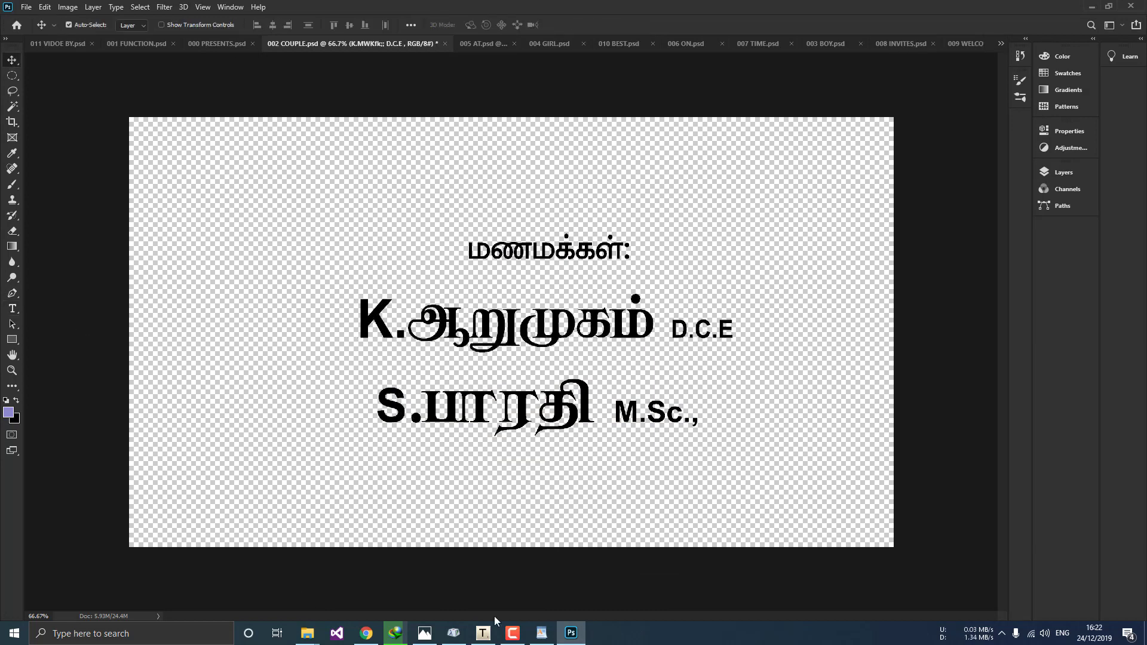
- Check the invitation photo again and delete the D.C.E and M.Sc., degrees after the two names in the couple title
left_click(423, 632)
left_click(225, 214)
left_click(424, 633)
left_click(136, 249)
left_click(12, 308)
left_click_drag(669, 326, 747, 325)
key("BackSpace")
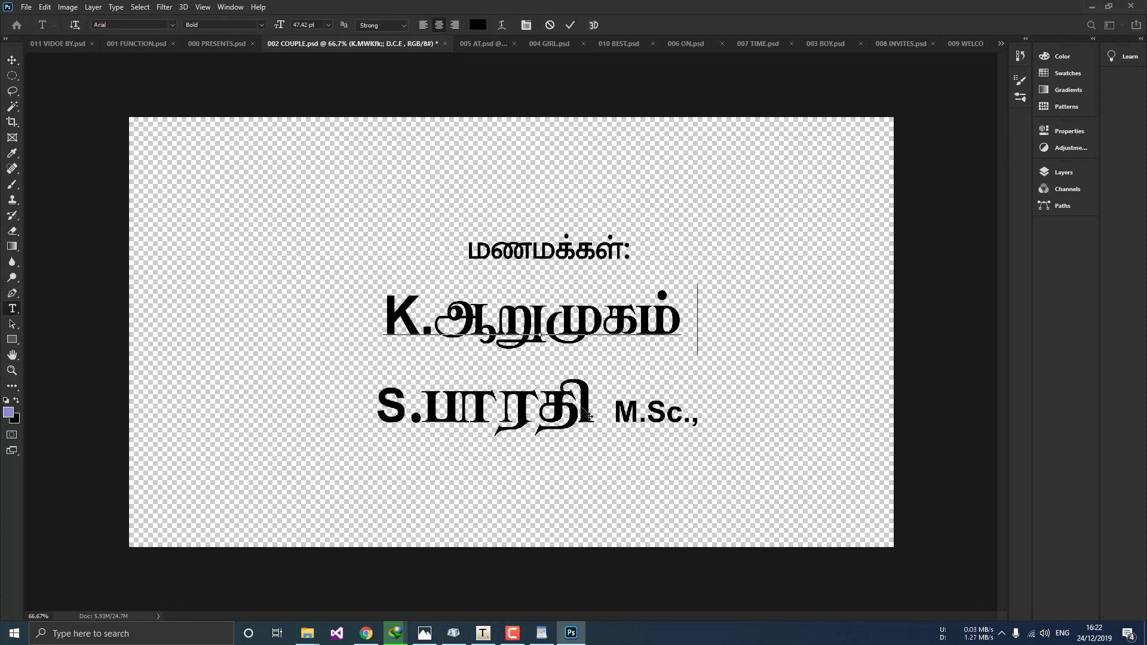
left_click(595, 399)
left_click_drag(595, 399, 765, 394)
key("BackSpace")
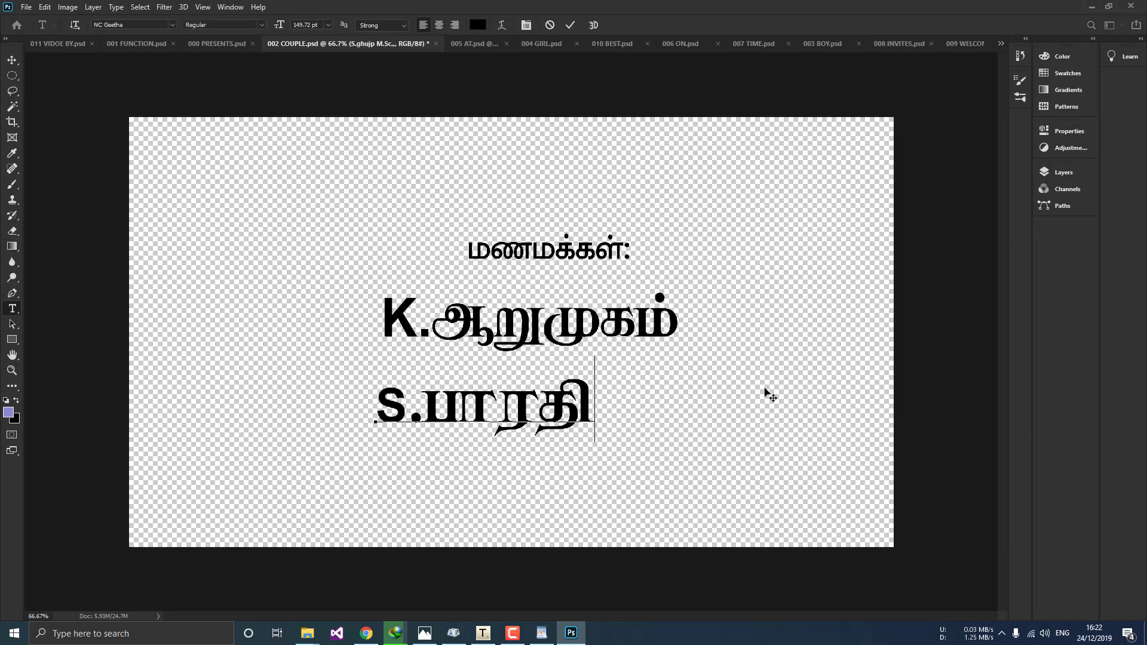
- Align all the couple title's text layers on their horizontal centres
left_click(742, 355)
left_click(10, 60)
left_click_drag(241, 174, 822, 486)
left_click(274, 25)
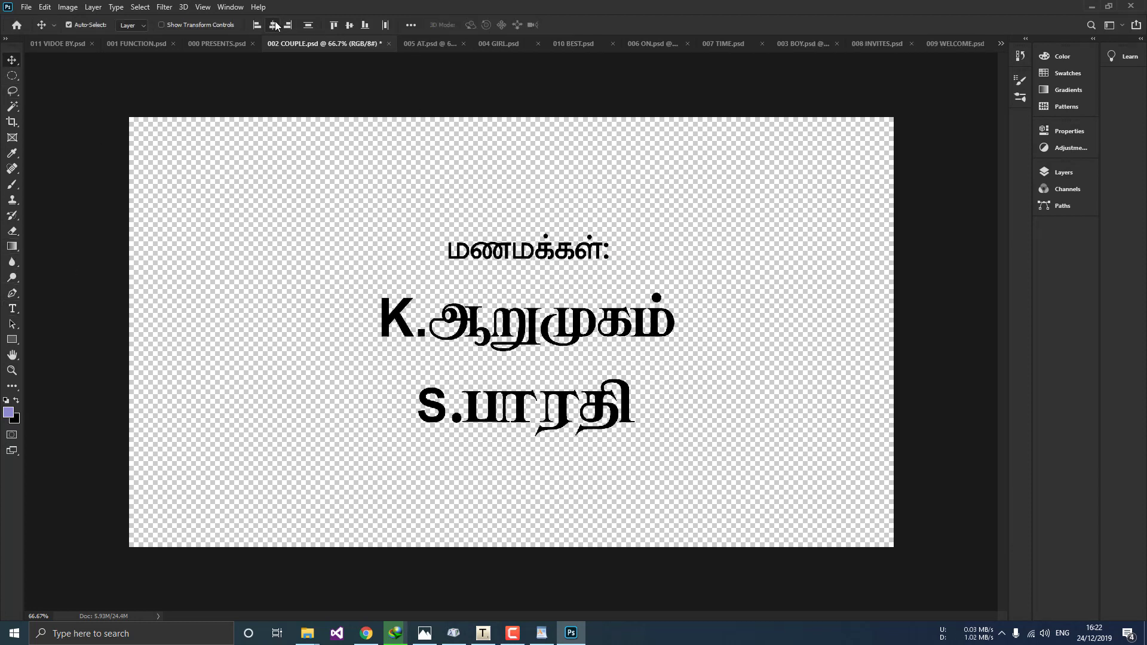
- In 005 AT.psd, replace the weekday with வெள்ளிக்கிழமை copied from the WordPad document
left_click(427, 47)
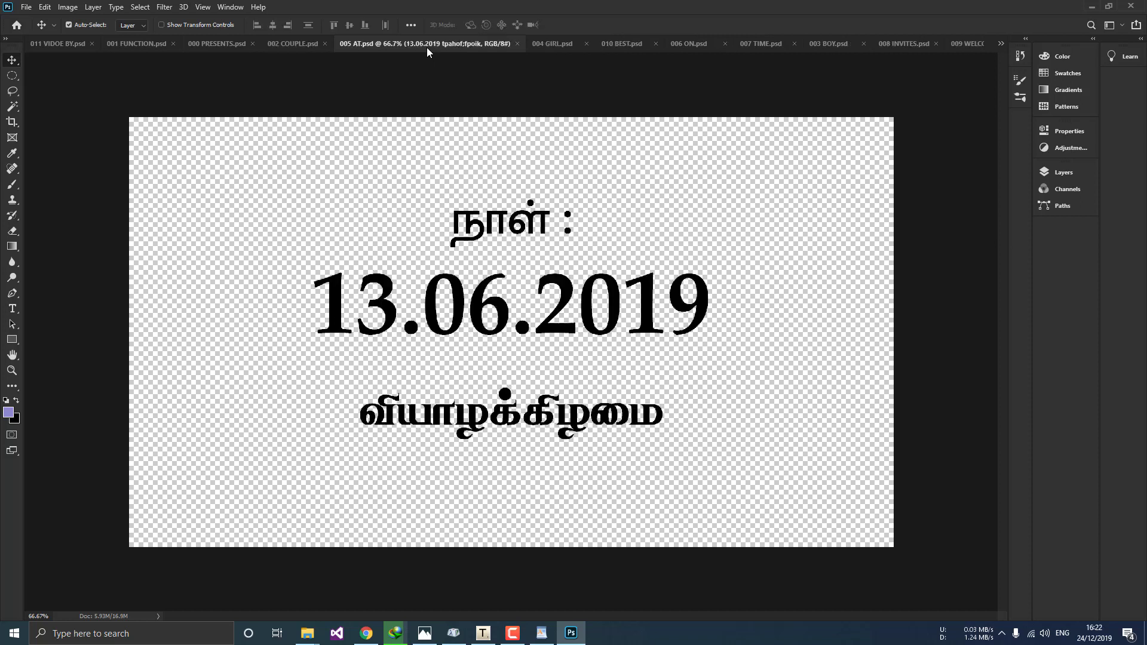
left_click(541, 633)
double_click(947, 458)
key("ctrl+c")
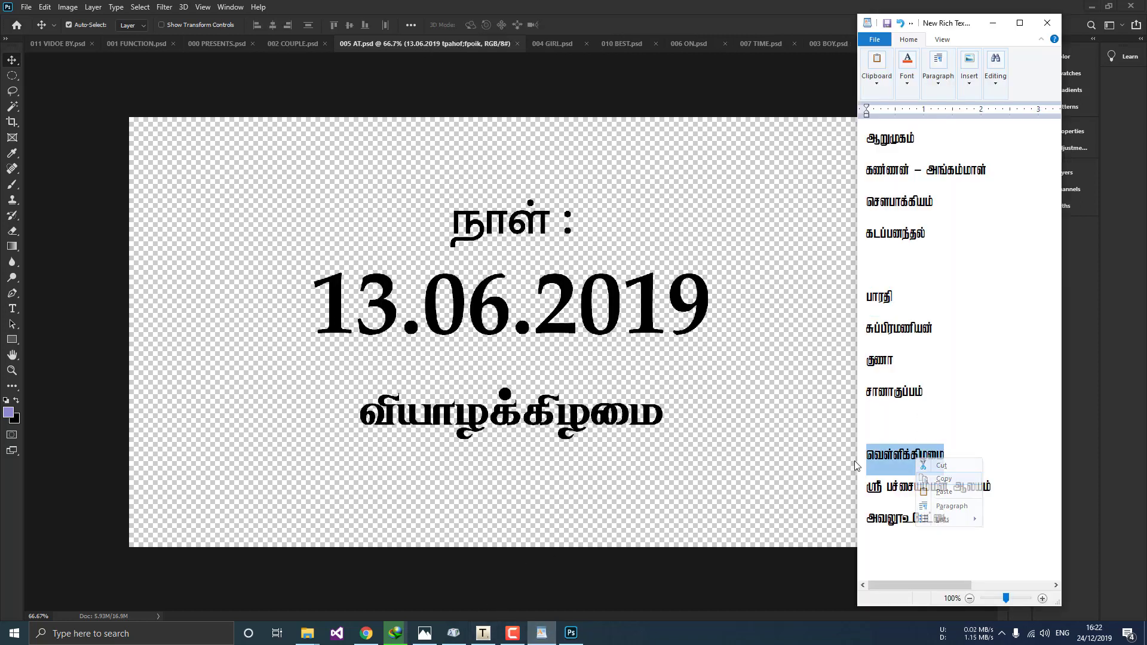
left_click(391, 430)
key("t")
left_click_drag(359, 413, 664, 413)
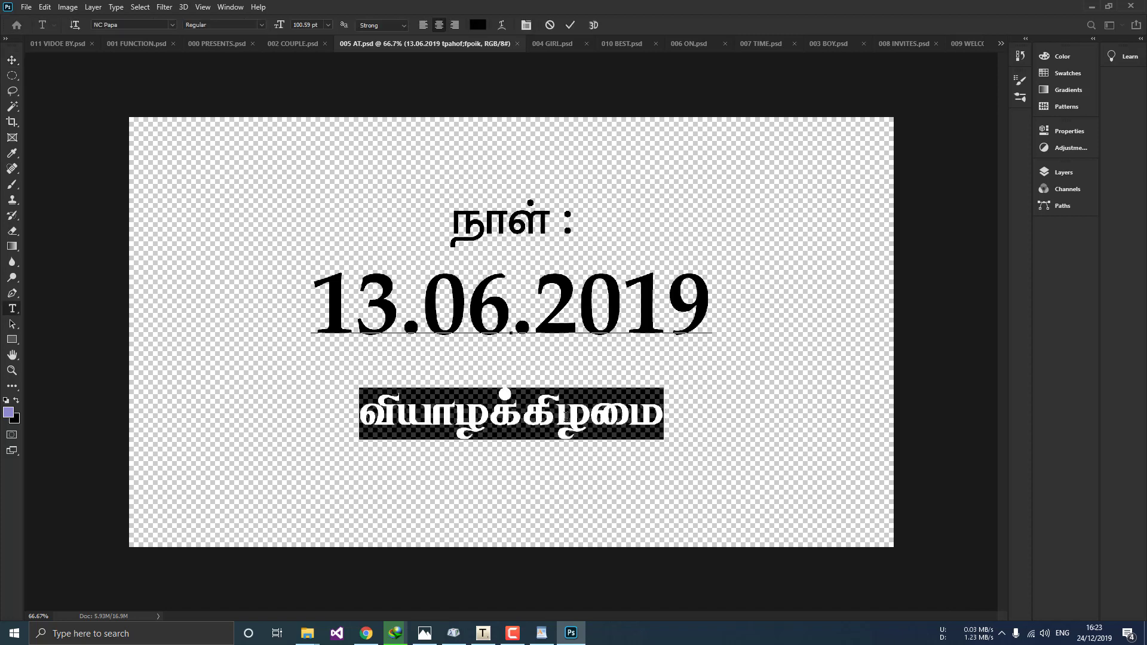
right_click(565, 421)
left_click(597, 225)
- Check the wedding date in the invitation photo and set the date in the title to 14.06.2019
left_click(424, 632)
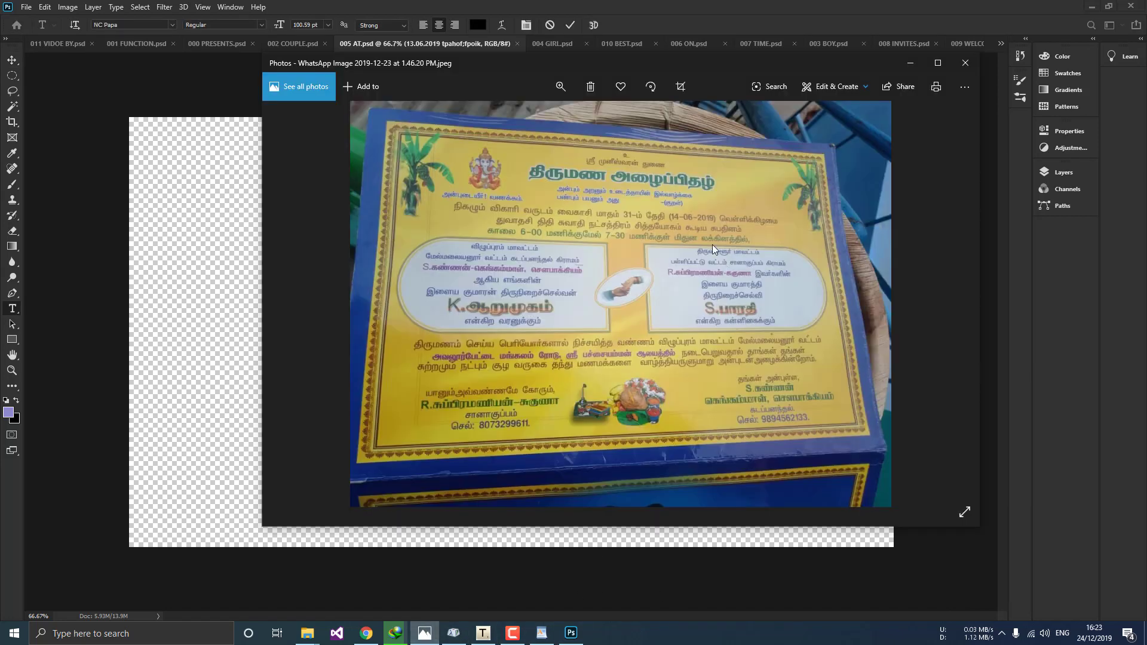
left_click(175, 274)
left_click_drag(399, 307, 372, 307)
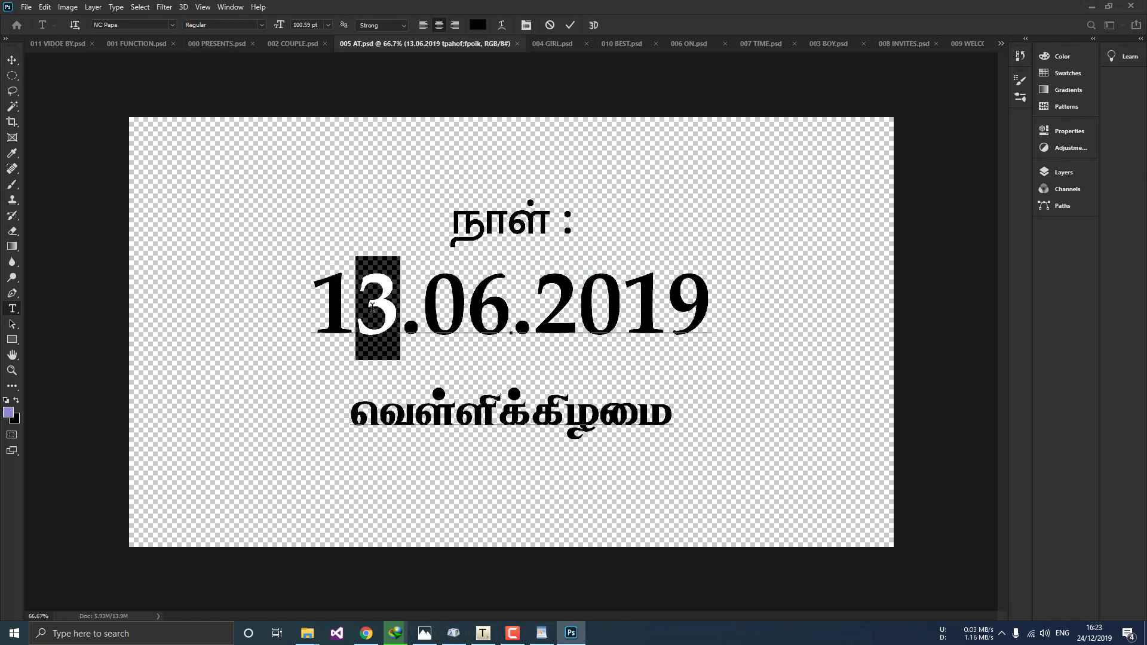
type("4")
key("ctrl+Return")
key("v")
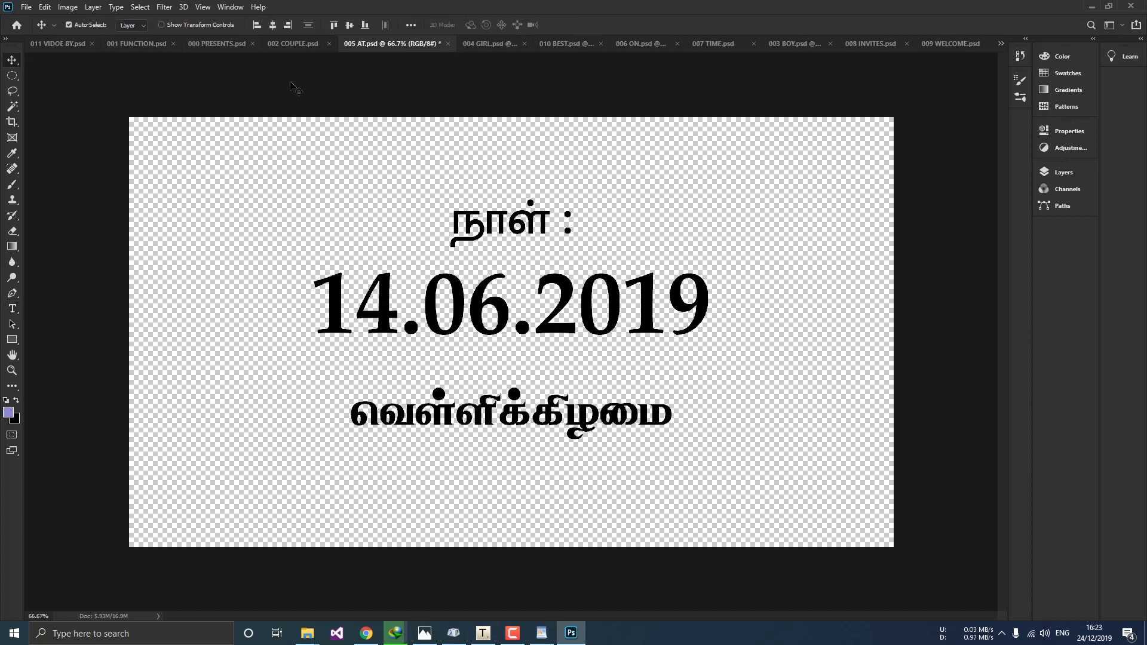
- In 004 GIRL.psd, replace the sample bride's name with the converted bride's name from the WordPad document
left_click(485, 44)
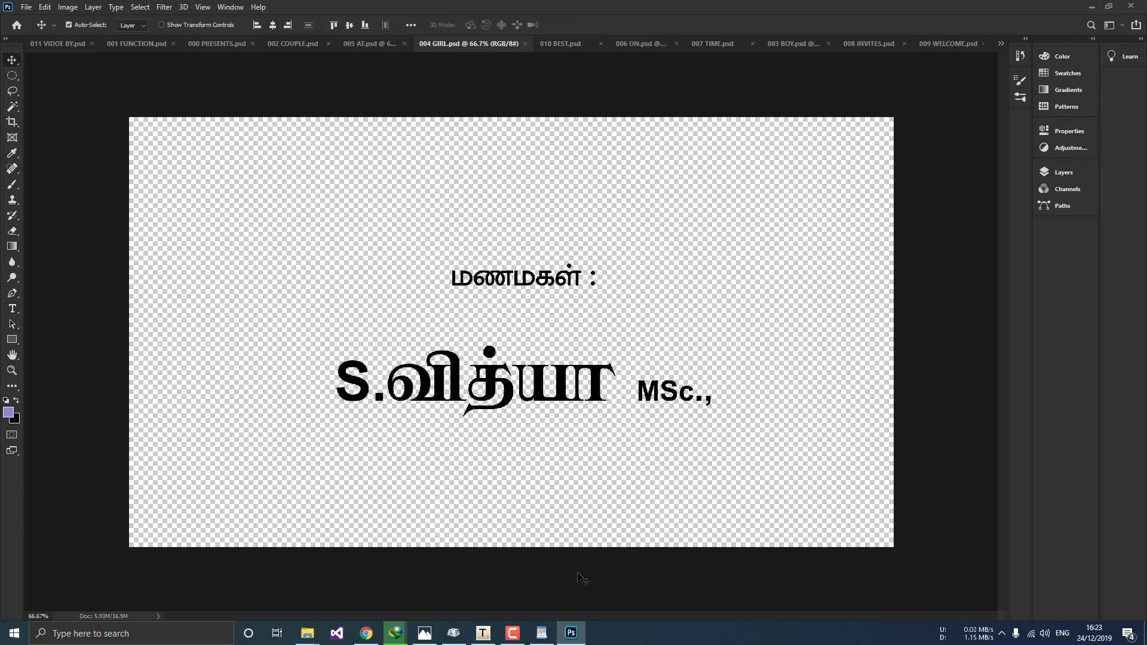
left_click(536, 634)
left_click_drag(866, 299, 915, 291)
right_click(916, 289)
left_click(942, 311)
left_click(406, 385)
left_click(12, 308)
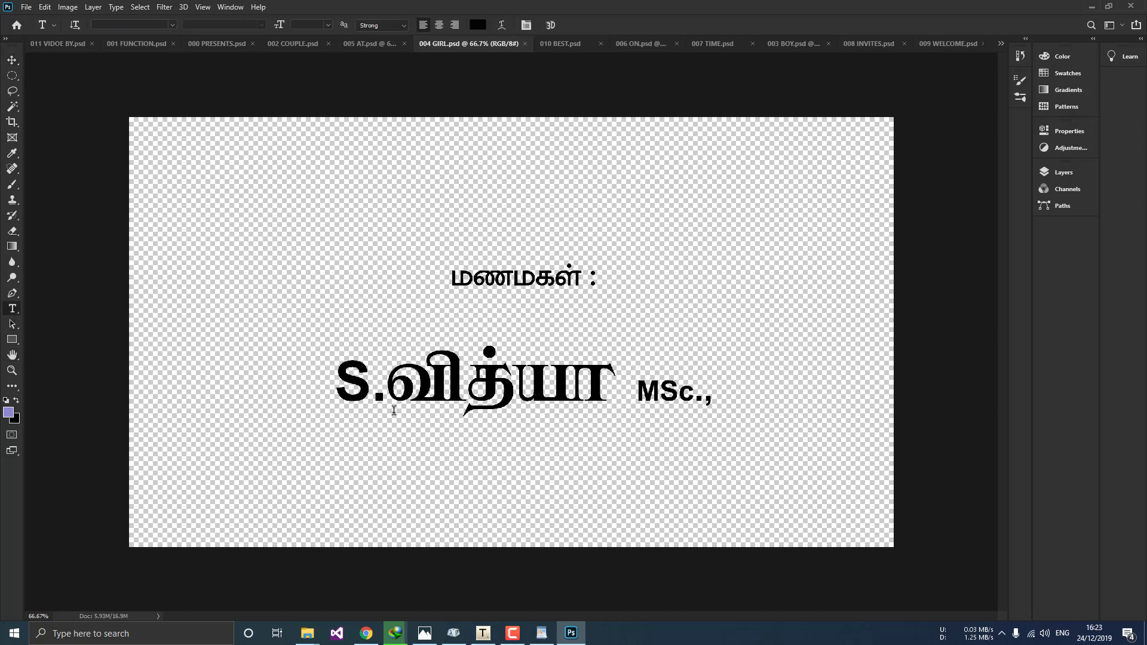
left_click_drag(391, 386, 606, 387)
right_click(531, 380)
left_click(568, 426)
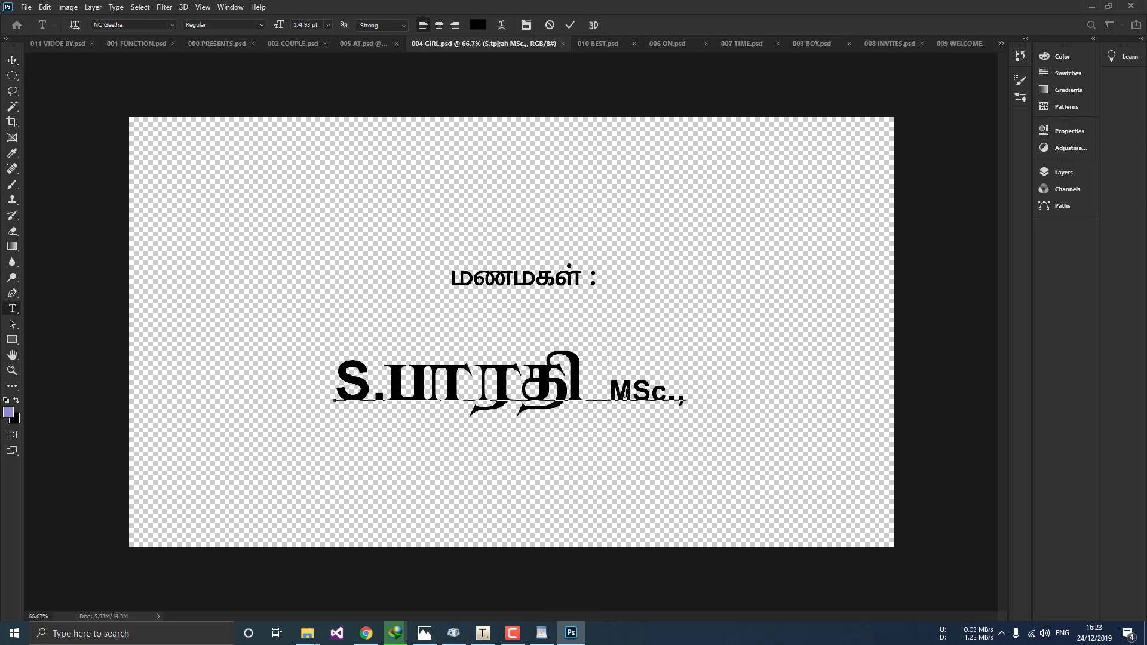
- Remove the MSc., qualification after the bride's name and finish the text edit
left_click_drag(370, 385, 335, 386)
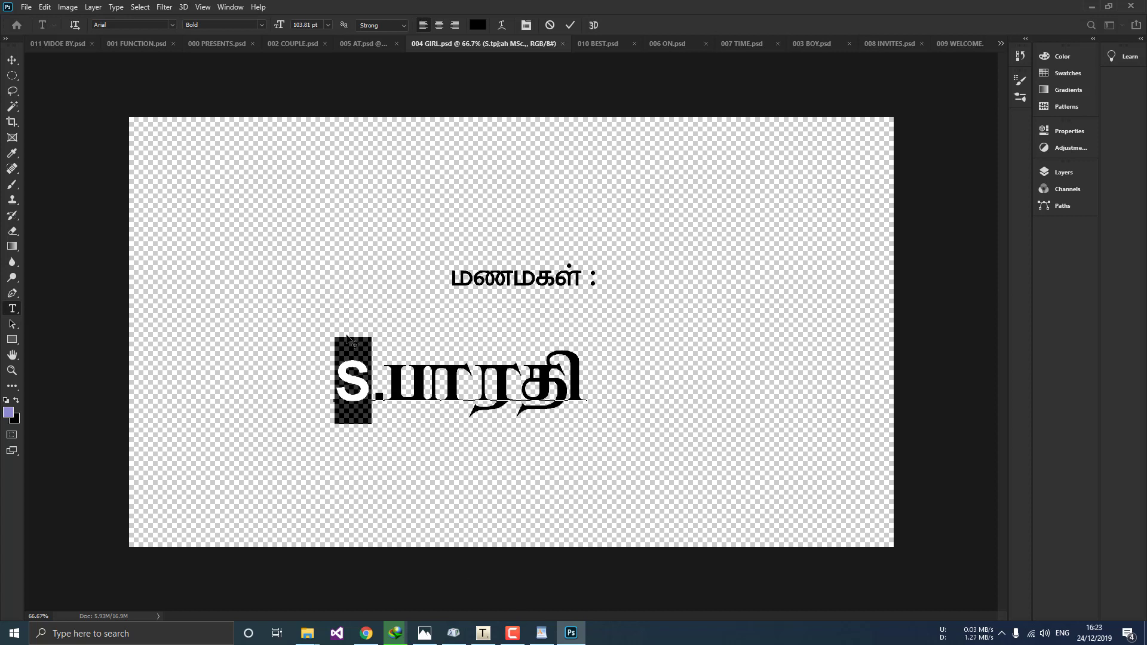
left_click(12, 60)
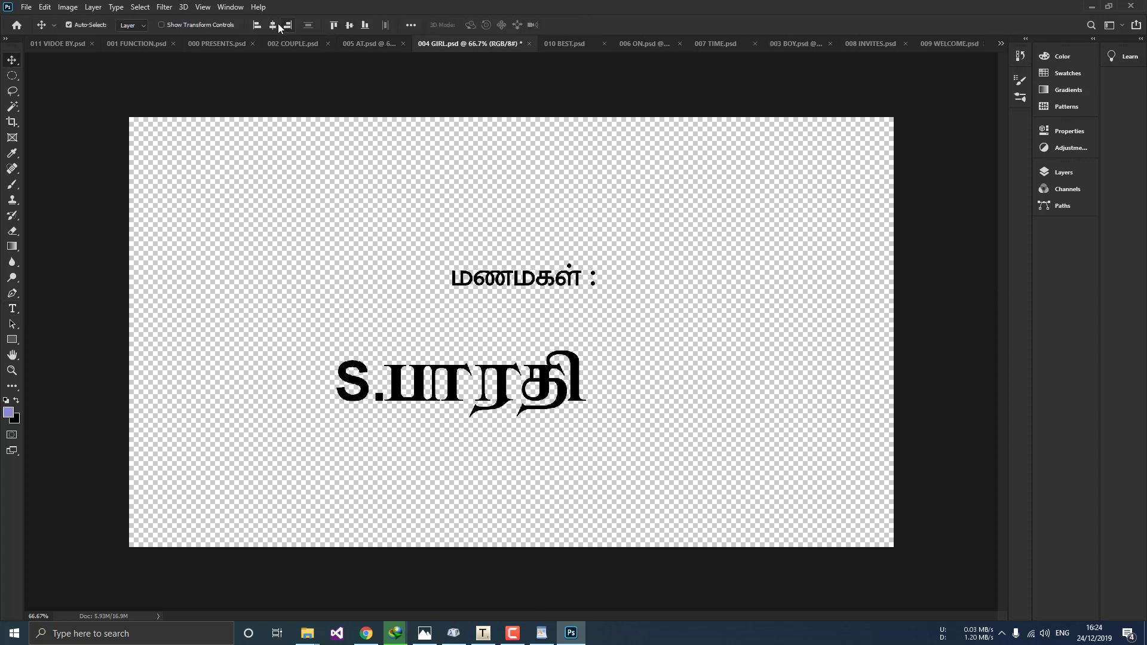
- In 006 ON.psd, replace the wedding hall line with ஸ்ரீ பச்சையம்மன் ஆலயம் copied from the WordPad document, without an extra line break
left_click(567, 43)
left_click(666, 43)
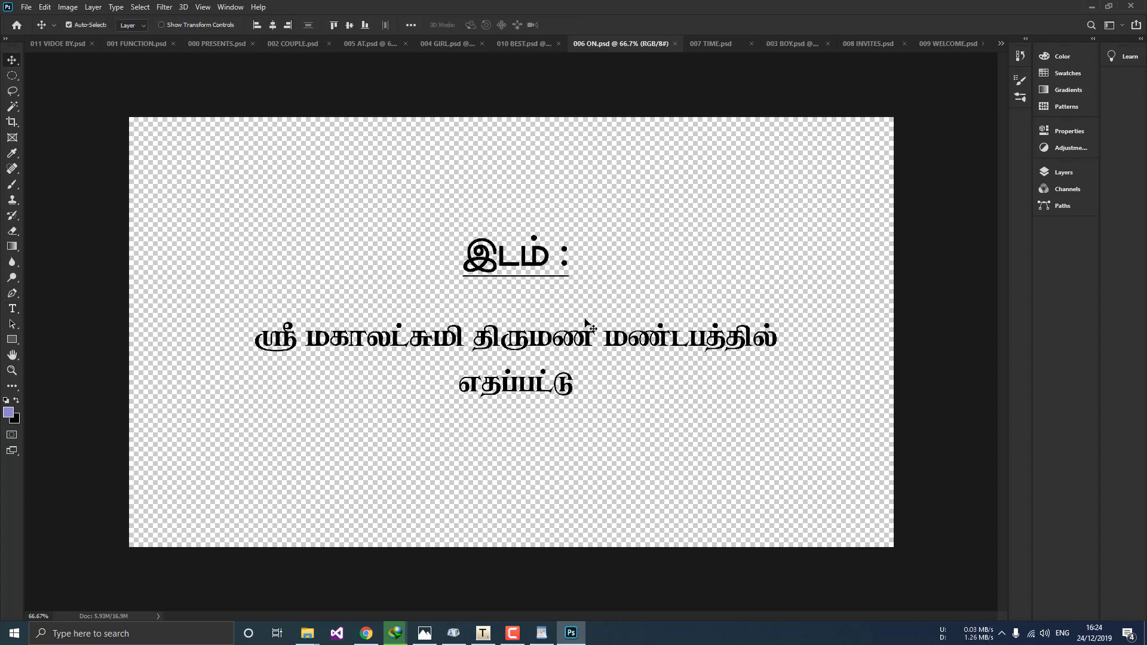
left_click(541, 632)
left_click_drag(867, 487, 996, 487)
right_click(947, 484)
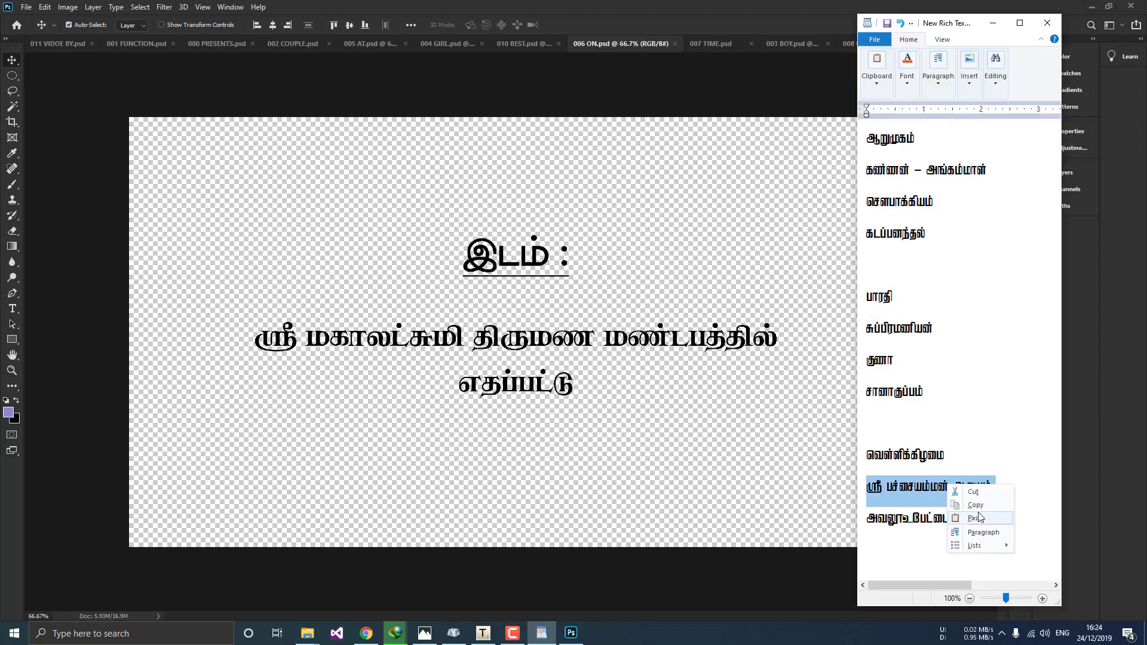
left_click(973, 505)
left_click(260, 336)
left_click(12, 308)
left_click_drag(241, 332, 845, 335)
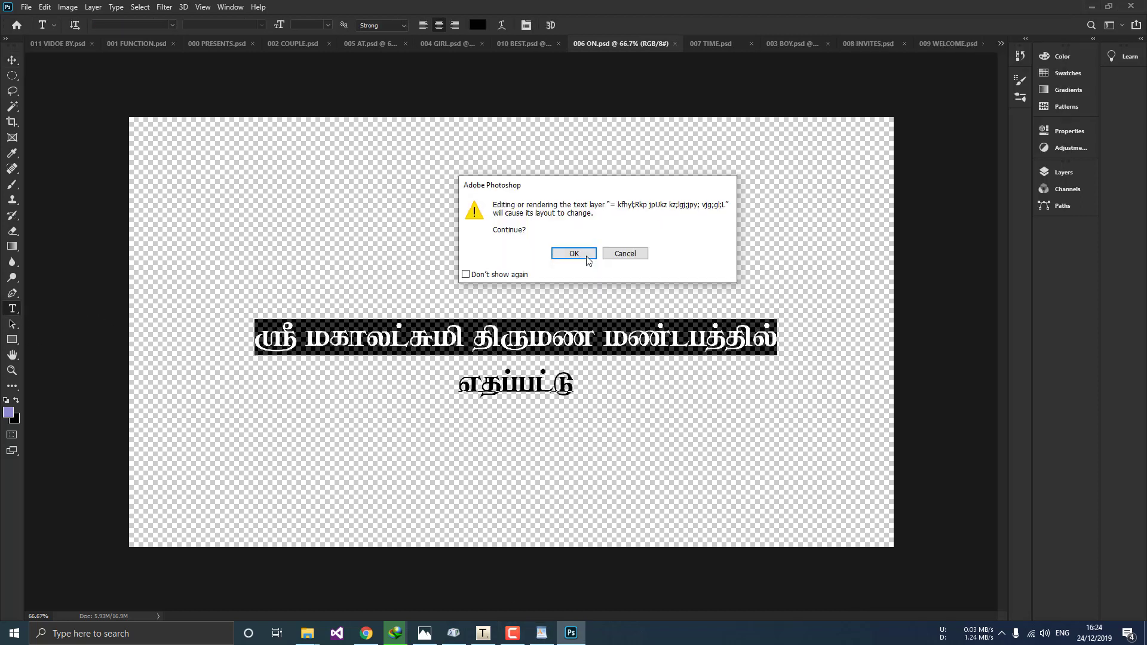
left_click(584, 254)
key("ctrl+a")
right_click(714, 340)
left_click(764, 395)
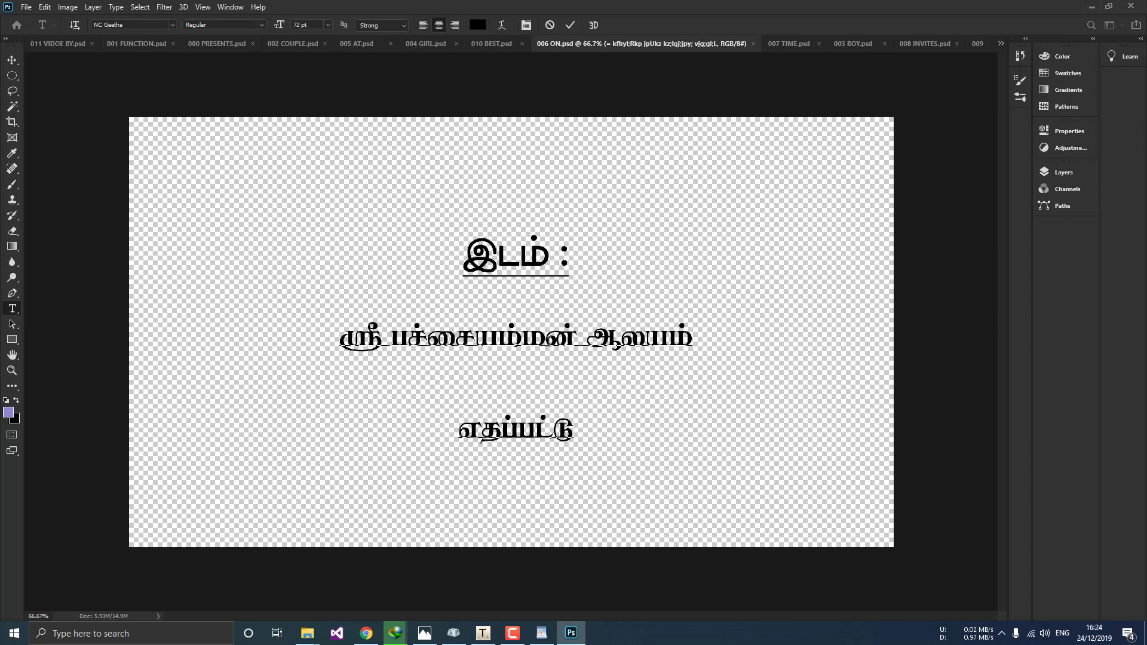
key("BackSpace")
- Replace the place name below the venue with the one from the WordPad document, correcting its wrongly converted letter to read அவலூர்பேட்டை
key("shift+Down")
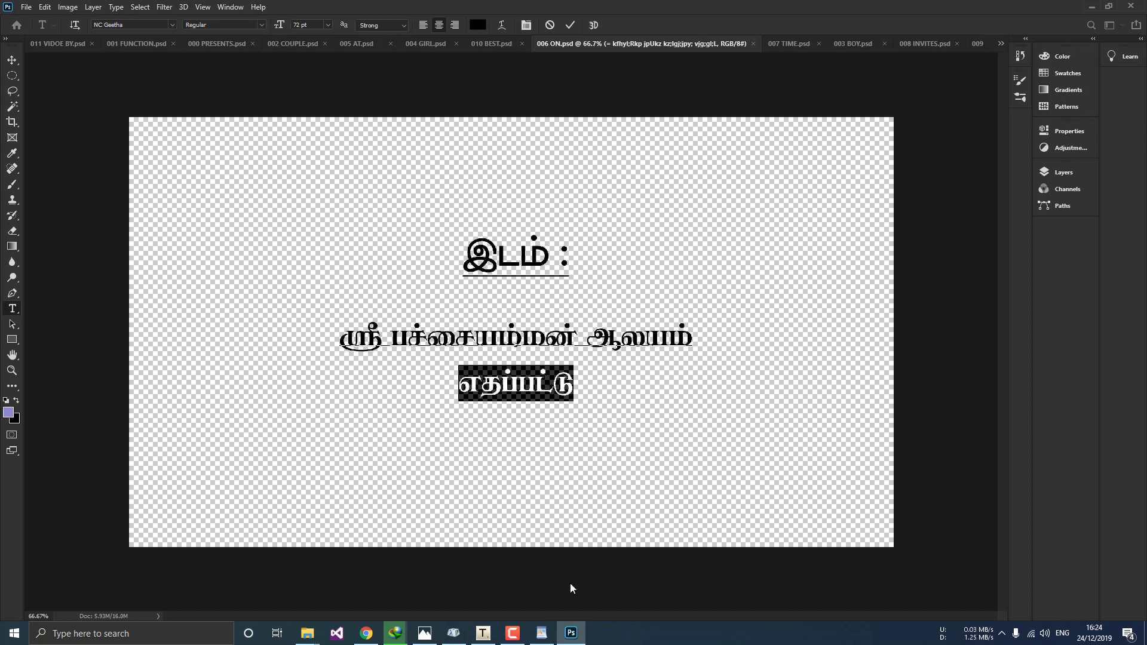
left_click(541, 632)
left_click_drag(950, 522, 866, 519)
right_click(890, 517)
left_click(908, 531)
left_click(475, 388)
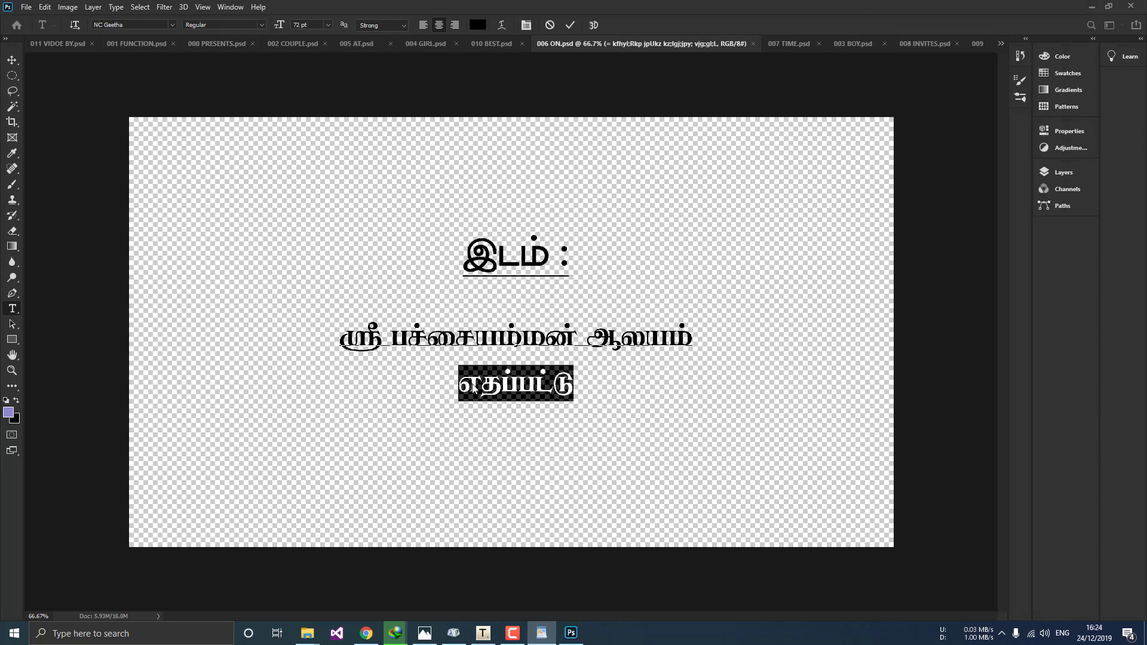
right_click(475, 388)
left_click(508, 431)
left_click_drag(531, 384, 507, 384)
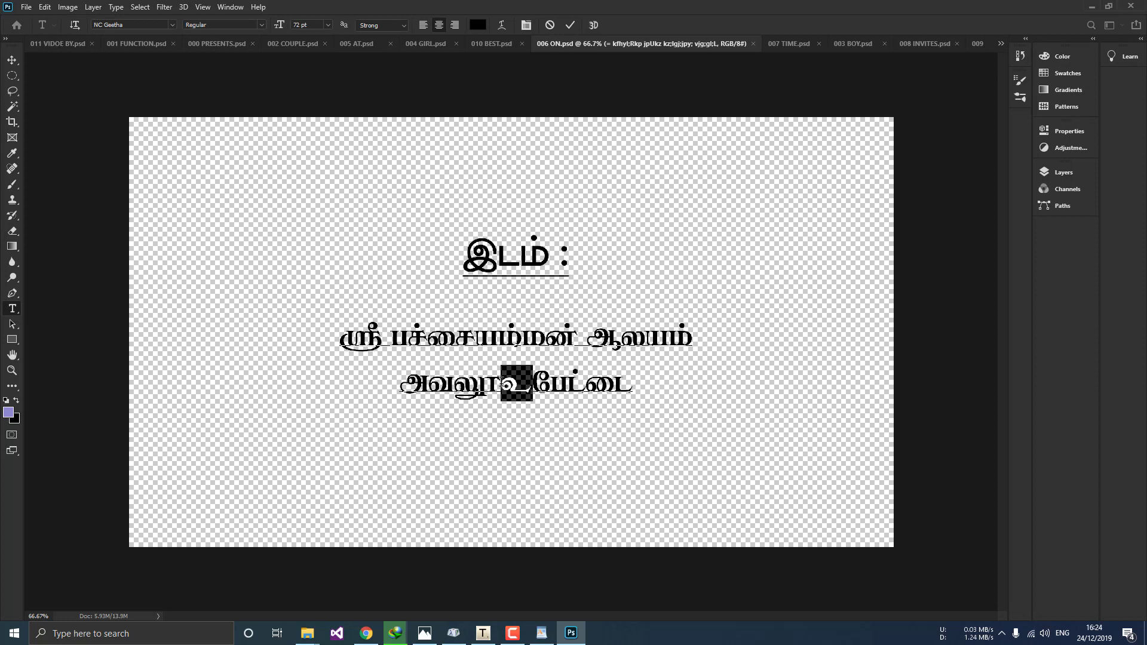
key("BackSpace")
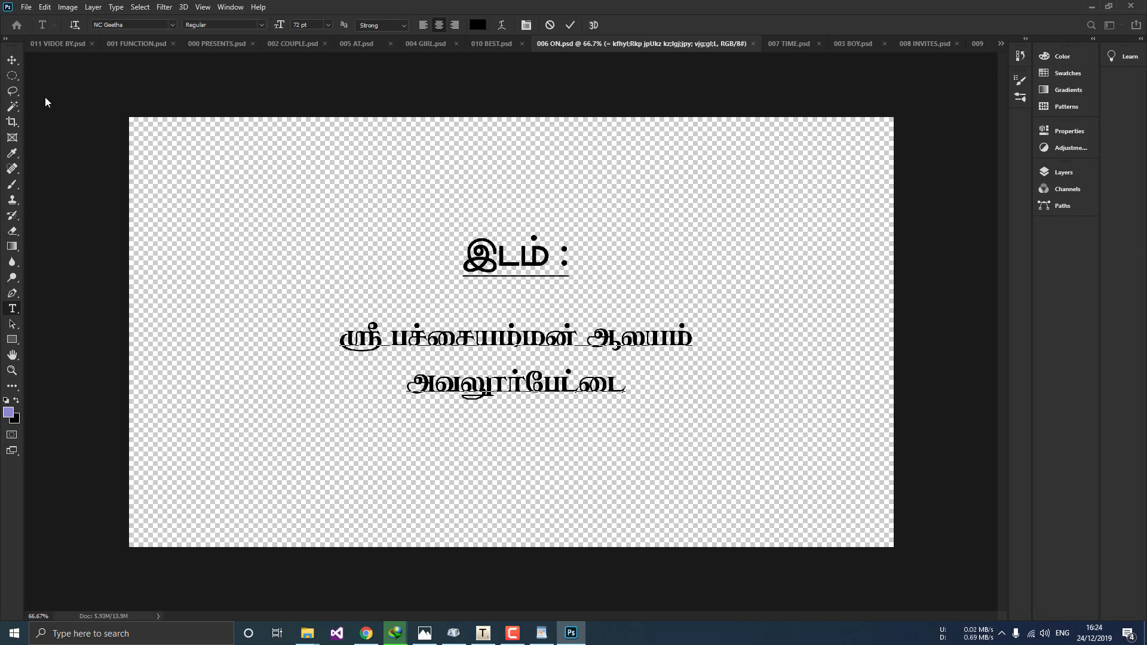
left_click(12, 59)
left_click_drag(315, 225, 820, 433)
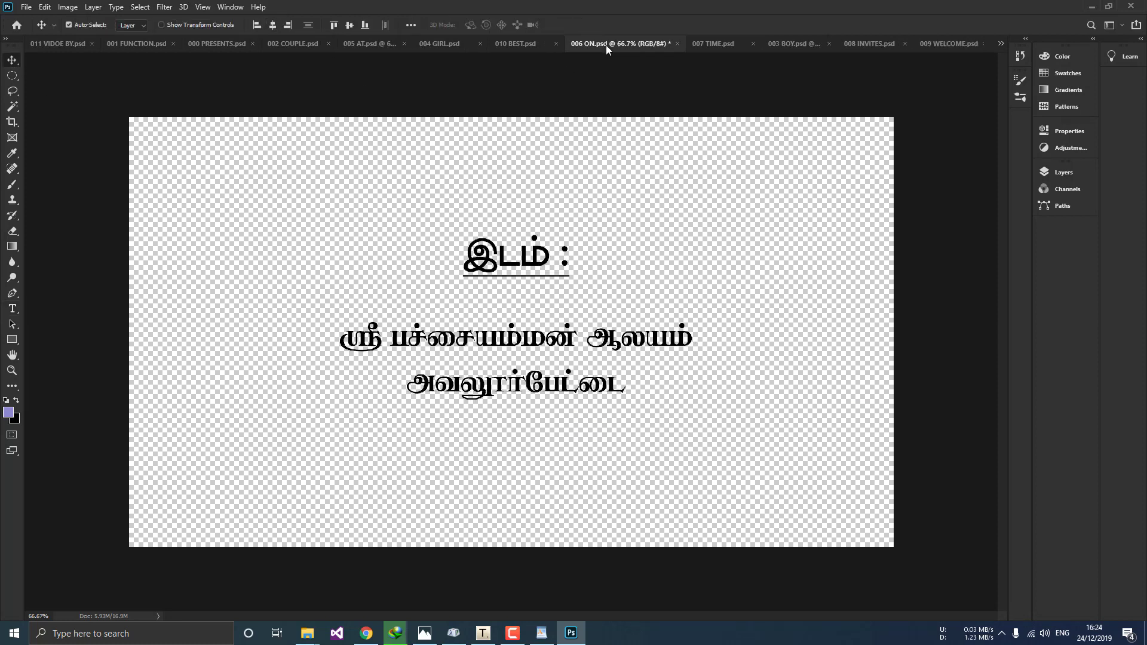
- Check the ceremony time in the invitation photo and set the time in 007 TIME.psd to 6:30 - 7:30 மணி
left_click(712, 43)
left_click(424, 633)
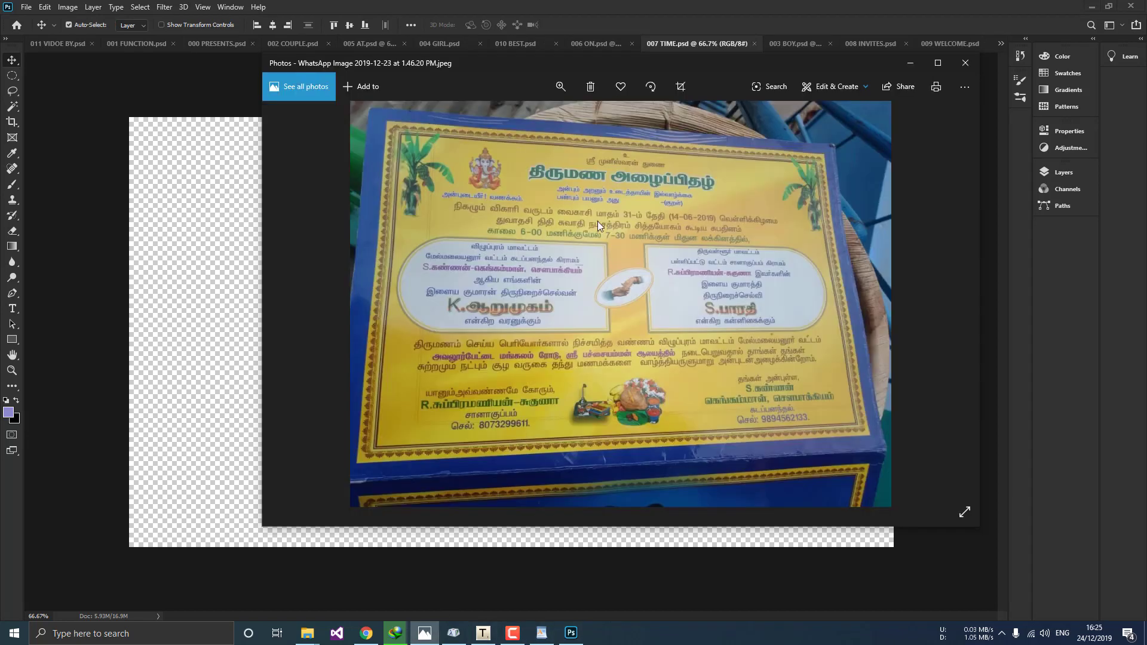
left_click(226, 246)
key("t")
left_click_drag(265, 377, 297, 376)
type("6")
left_click_drag(518, 375, 490, 375)
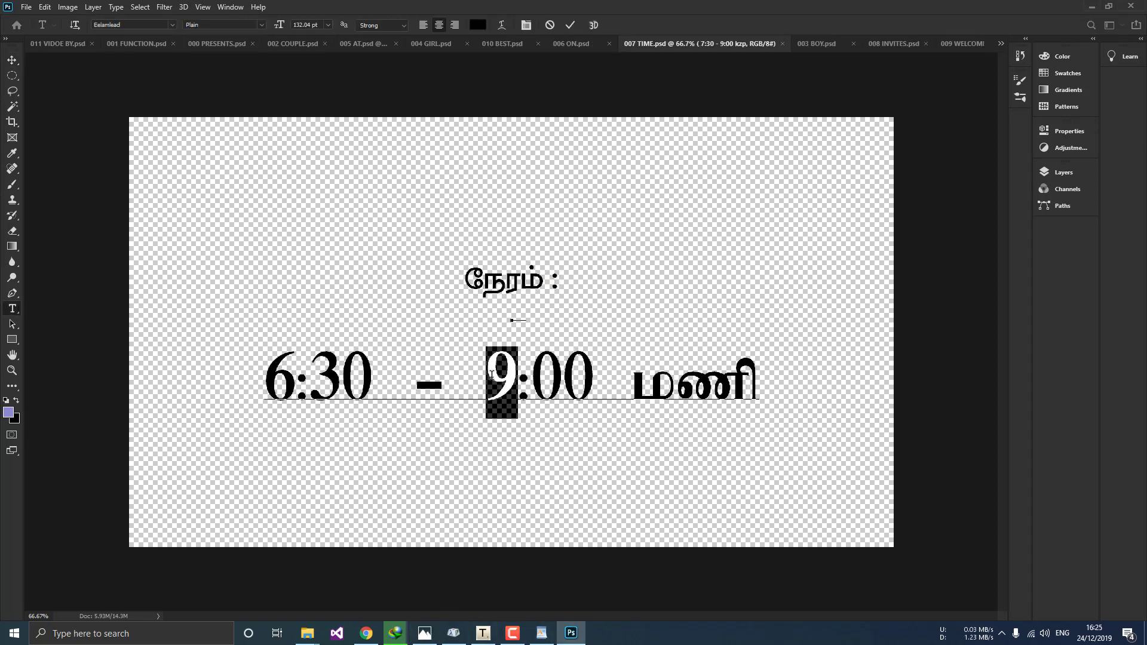
type("7")
key("Right")
key("shift+Right")
type("3")
key("ctrl+Return")
key("v")
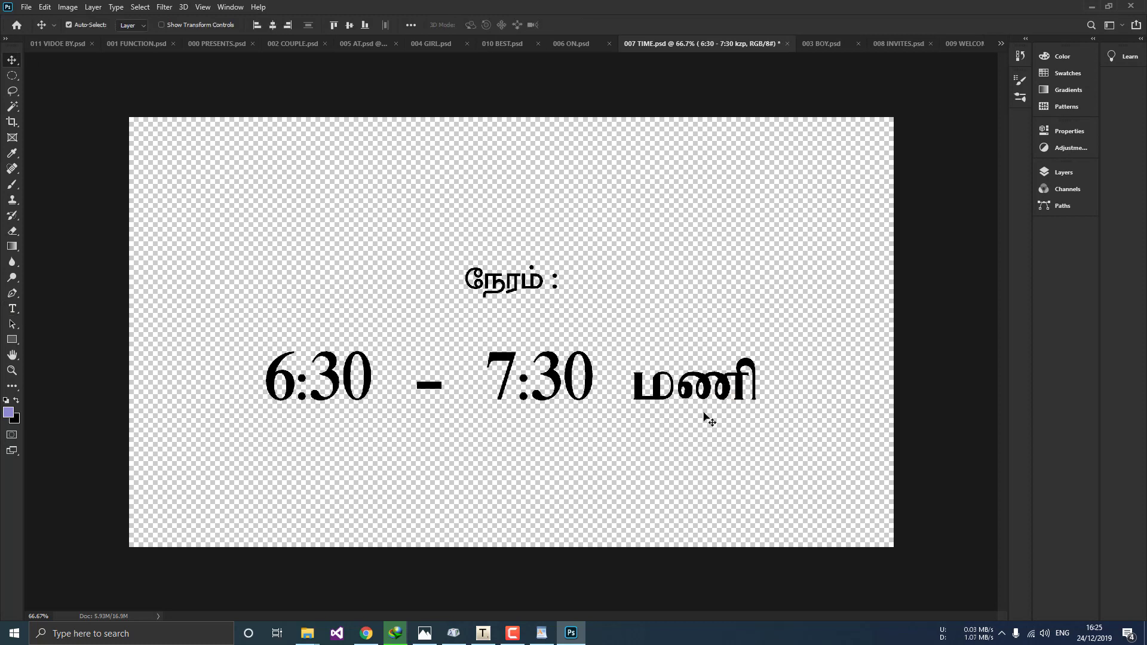
left_click(481, 278)
- In 003 BOY.psd, replace the sample groom's name and D.C.E qualification with the converted groom's name from the WordPad document
left_click(800, 45)
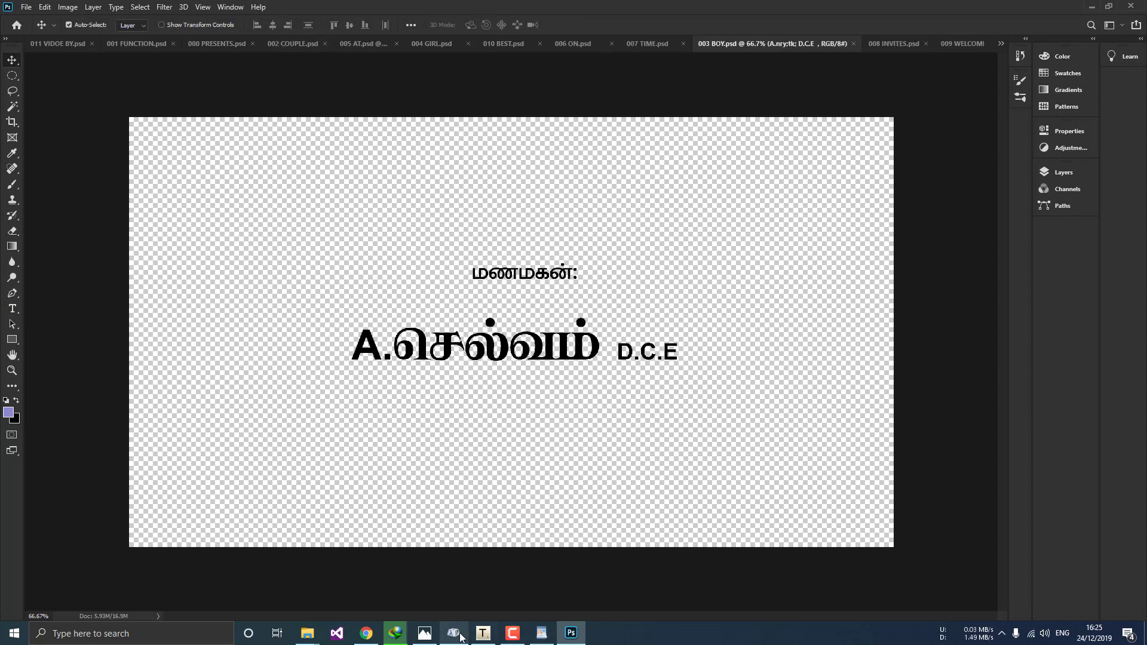
left_click(541, 633)
left_click_drag(916, 139, 844, 133)
right_click(867, 134)
left_click(889, 155)
left_click(819, 225)
key("t")
left_click_drag(393, 343, 705, 347)
right_click(587, 371)
left_click(597, 392)
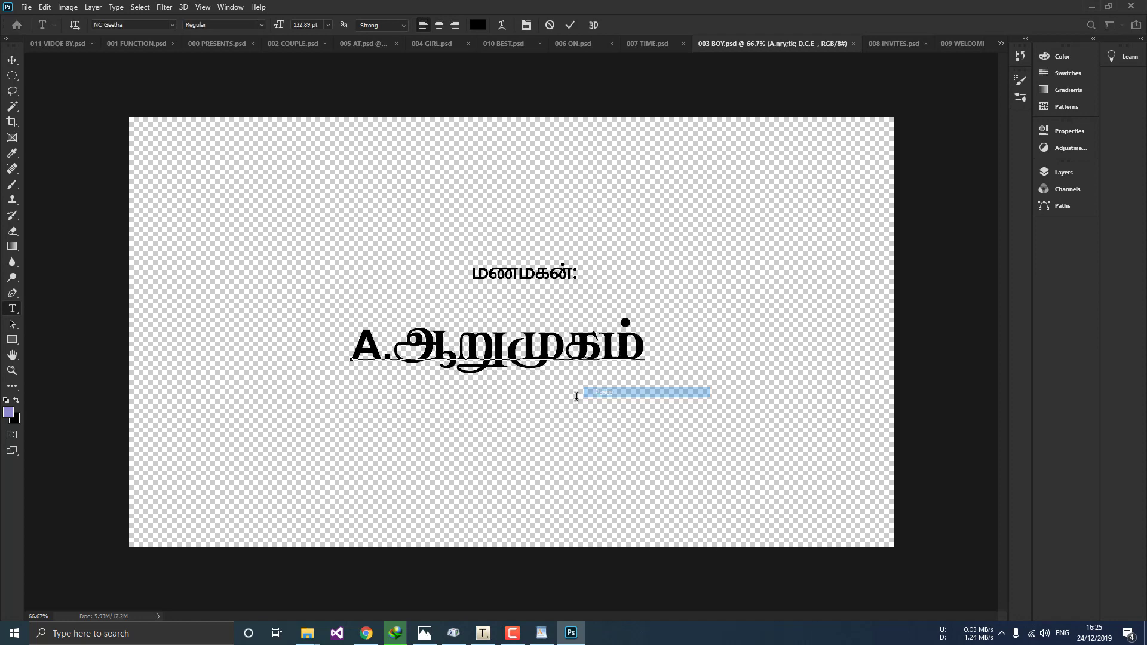
- Correct the initial before the groom's name and centre the மணமகன்: heading above it
left_click_drag(383, 345, 345, 346)
type("K")
left_click(12, 60)
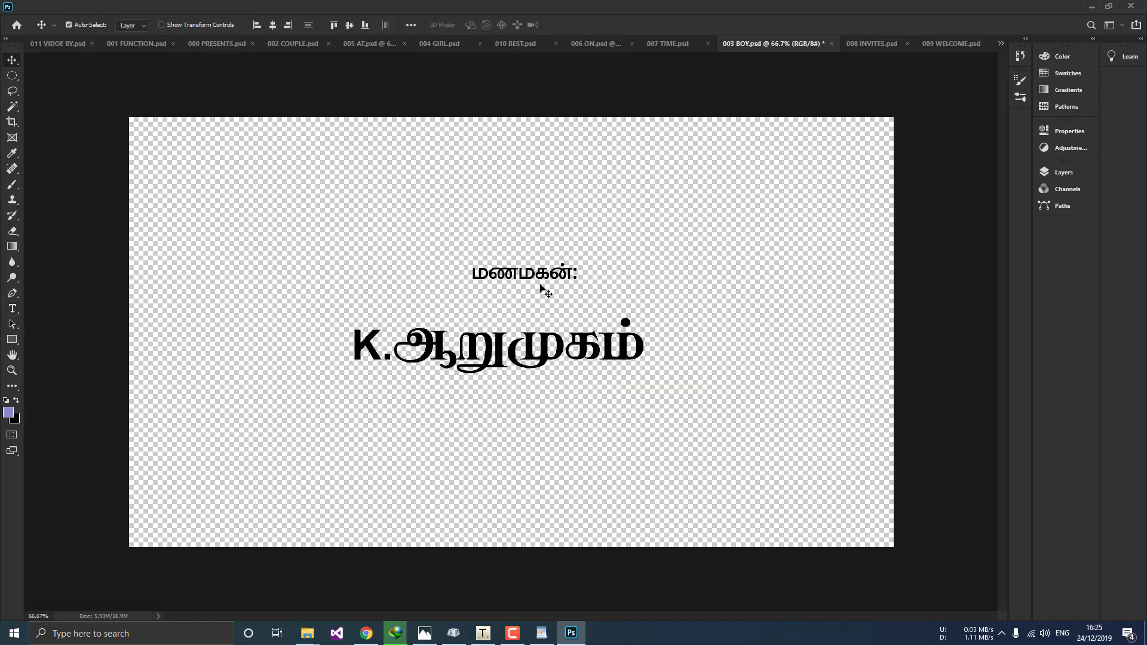
left_click_drag(541, 274, 515, 274)
- In 008 INVITES.psd, replace the sample hosts' names with the converted names of the groom's parents
left_click(878, 44)
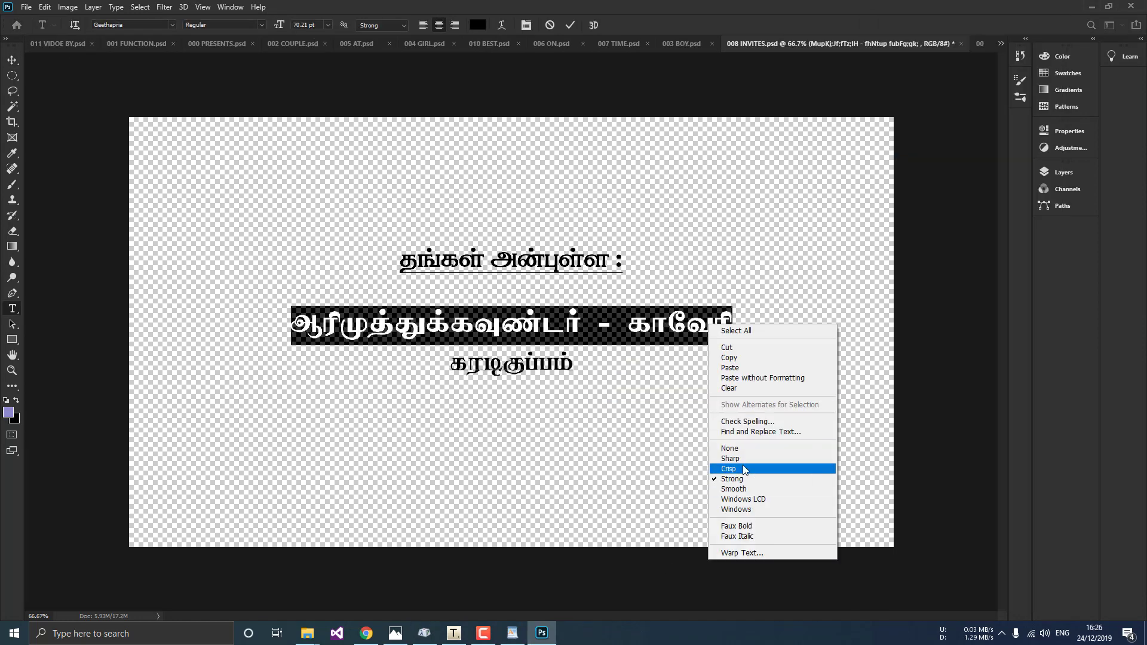
left_click(657, 354)
key("Escape")
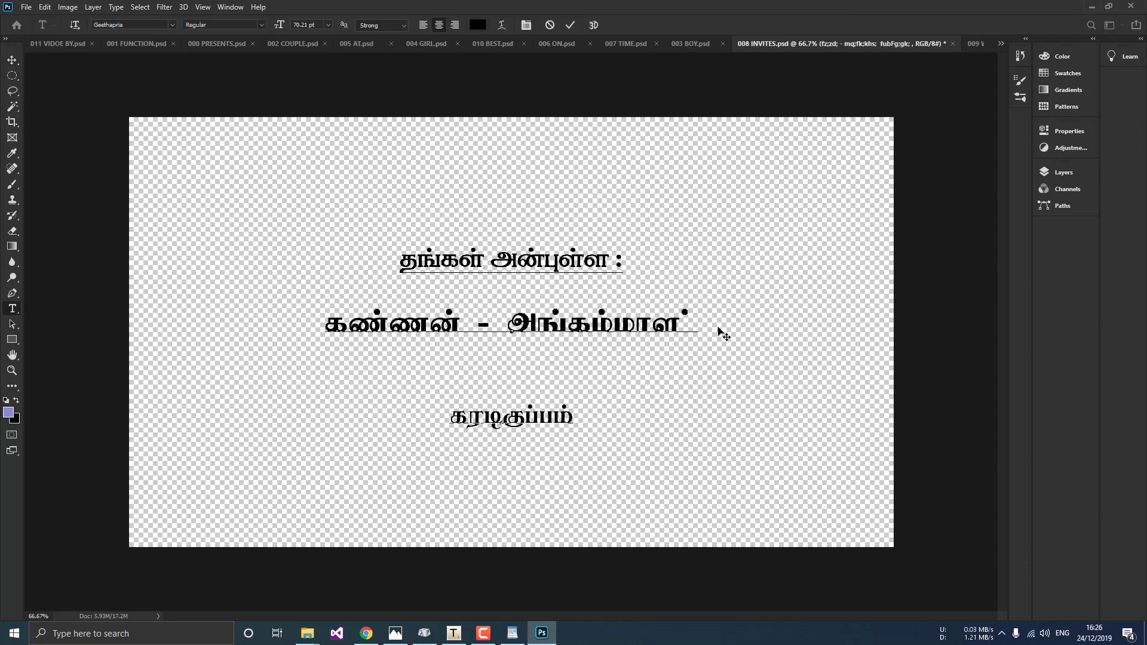
left_click(523, 312)
left_click(702, 324)
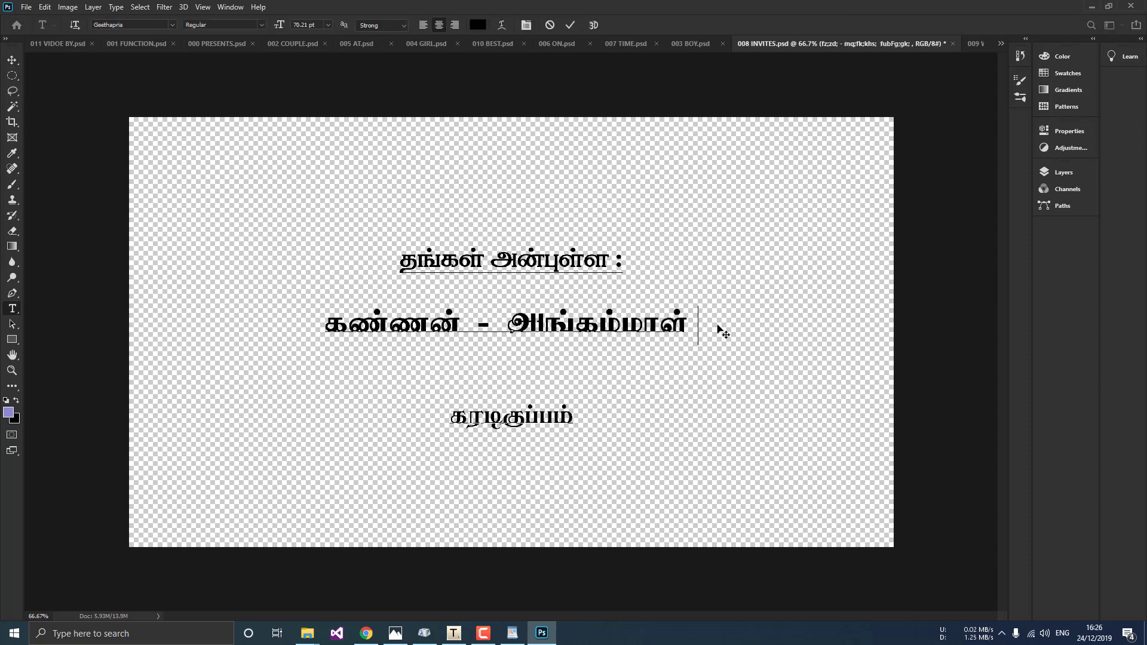
- Append the third host's name from the WordPad document after the groom's parents' names
left_click(512, 632)
left_click_drag(946, 202, 867, 203)
right_click(894, 207)
left_click(923, 227)
left_click(699, 317)
right_click(701, 312)
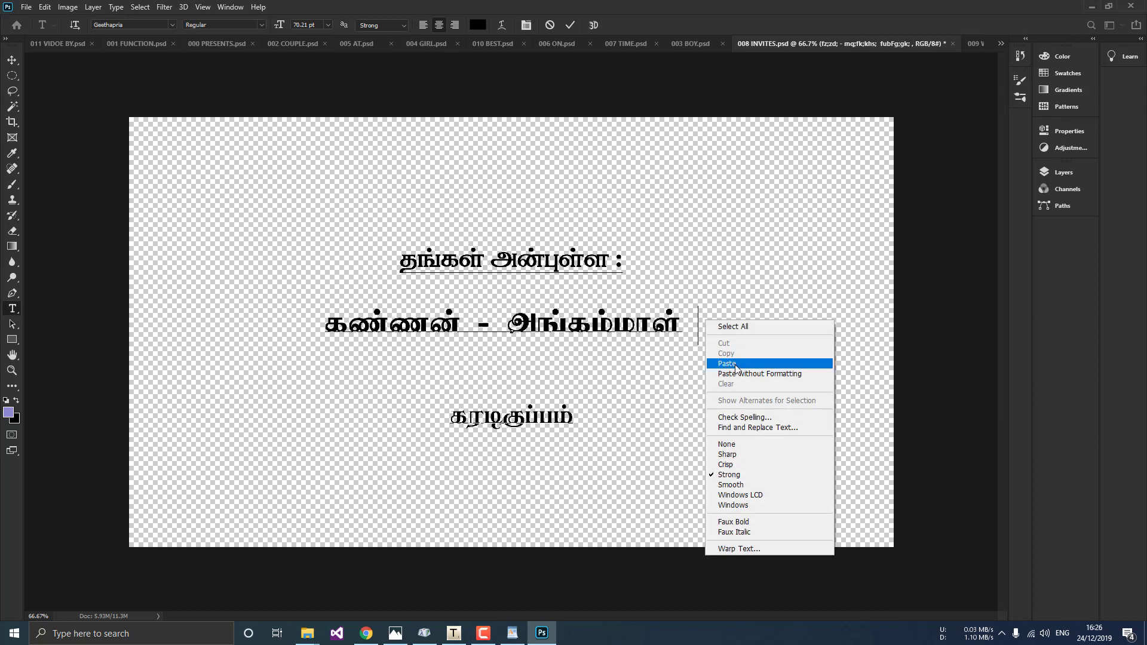
left_click(712, 361)
- Replace the village name below the hosts' names with கடப்பனந்தல் copied from the WordPad document
left_click(512, 633)
left_click_drag(930, 238, 866, 239)
right_click(876, 235)
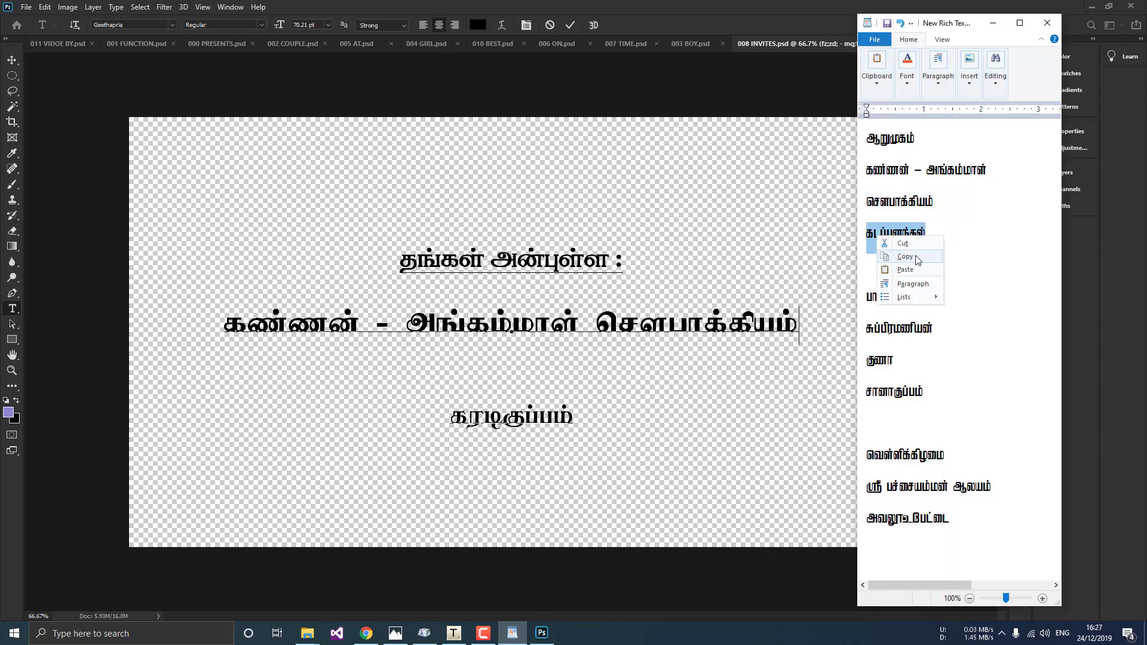
left_click(914, 259)
left_click_drag(451, 418, 614, 418)
right_click(551, 419)
left_click(582, 227)
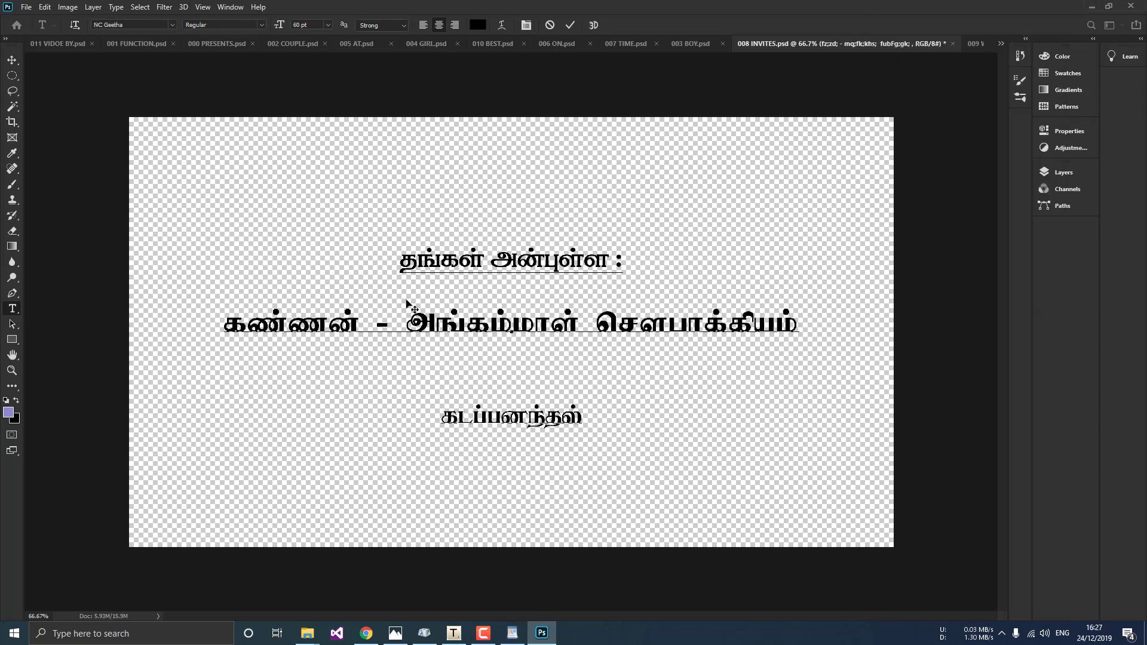
- Put the third host's name on its own line, indented beneath the second parent's name
left_click(12, 60)
left_click(11, 308)
left_click(583, 325)
key("Return")
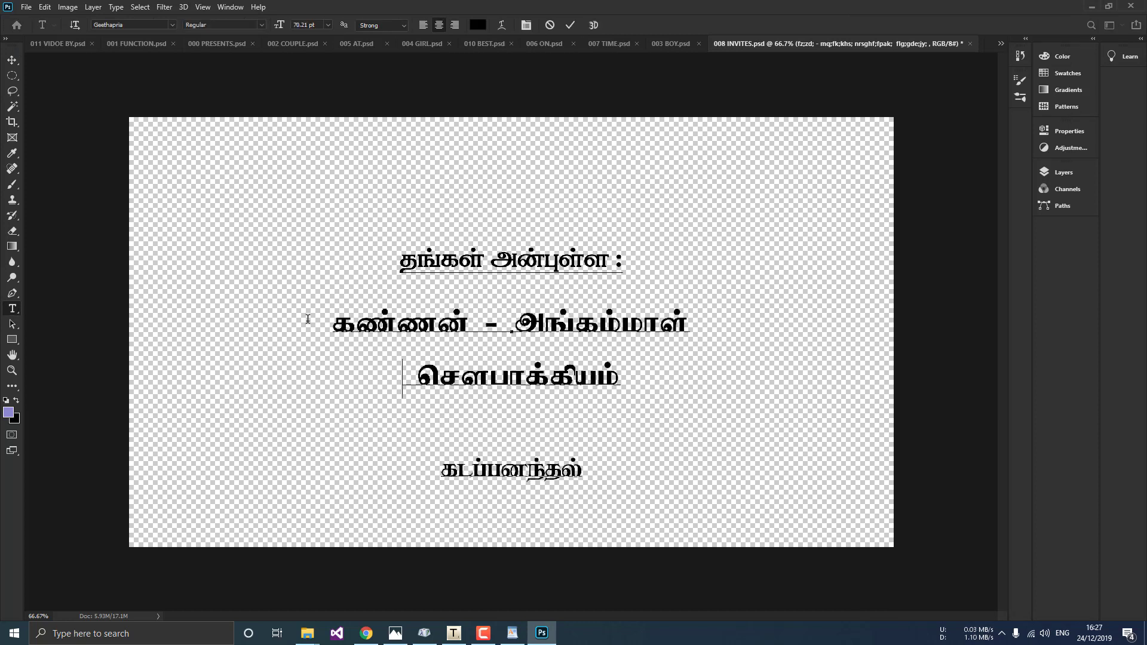
left_click(12, 60)
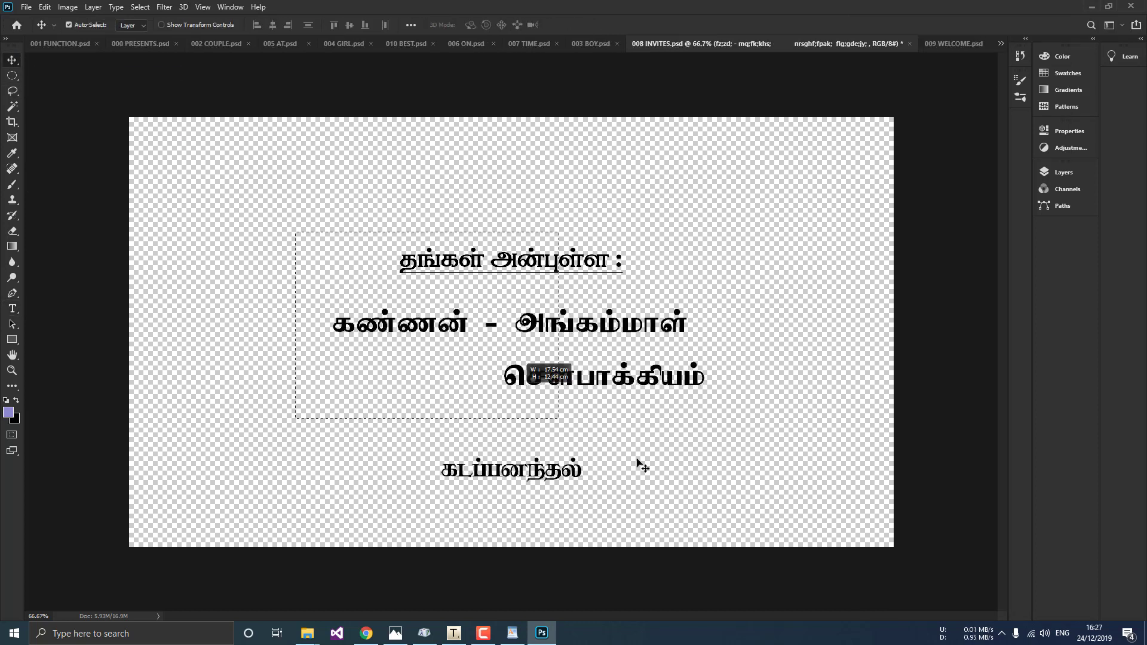
- Remove the blank line above the village name and dismiss the download notice
left_click(11, 308)
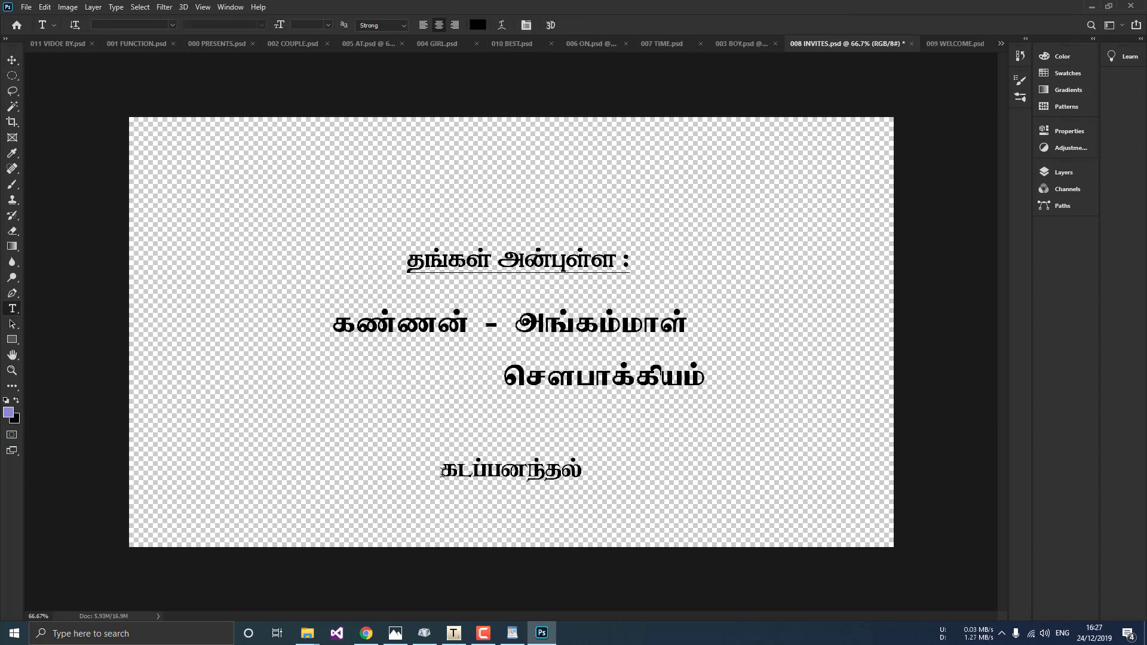
left_click(442, 471)
key("BackSpace")
left_click(14, 62)
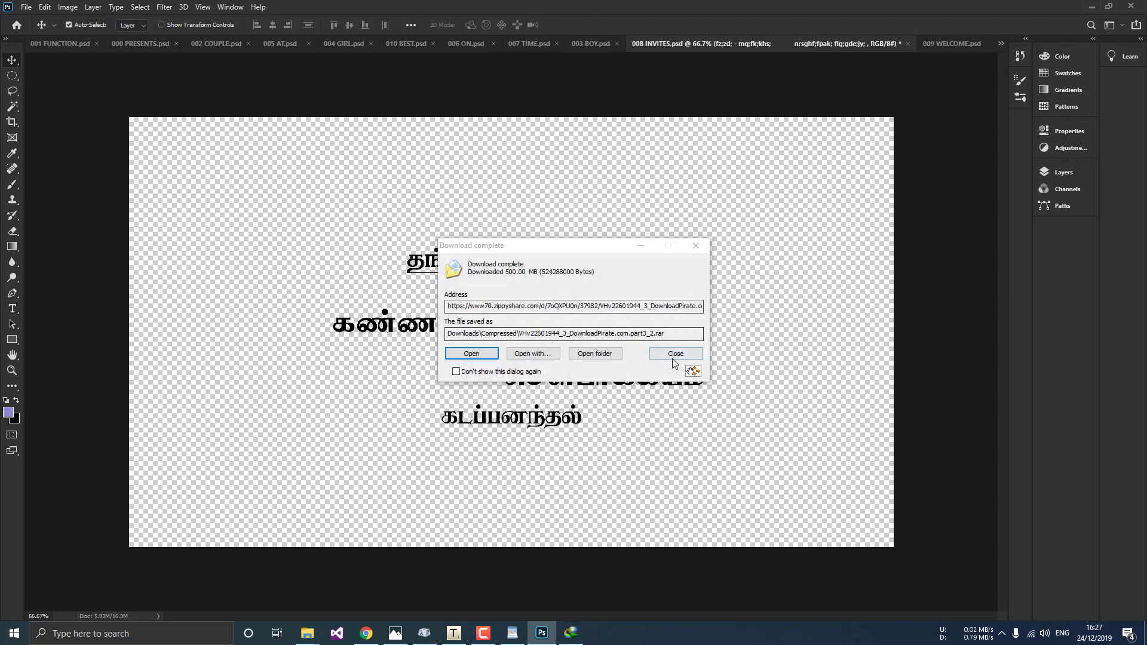
left_click(675, 356)
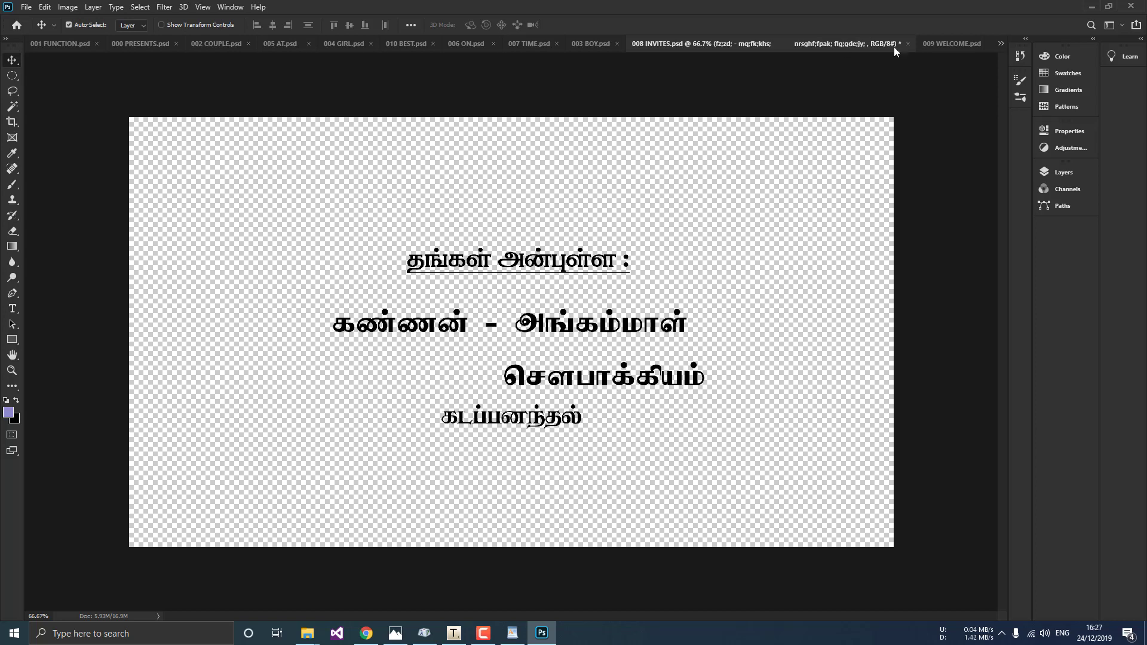
- In 009 WELCOME.psd, replace the first sample host's name with the converted name of the bride's father, keeping both parents on one line
left_click(951, 43)
left_click(512, 633)
left_click_drag(866, 332, 930, 331)
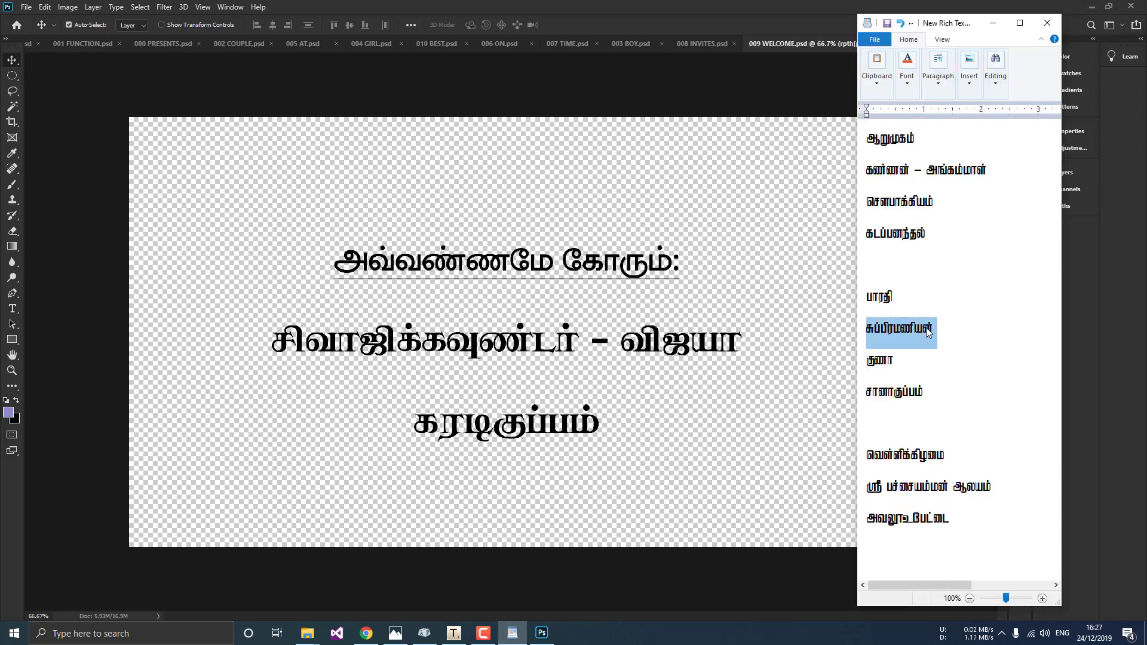
right_click(926, 327)
left_click(946, 347)
left_click(794, 344)
key("t")
left_click_drag(273, 344, 571, 347)
key("ctrl+v")
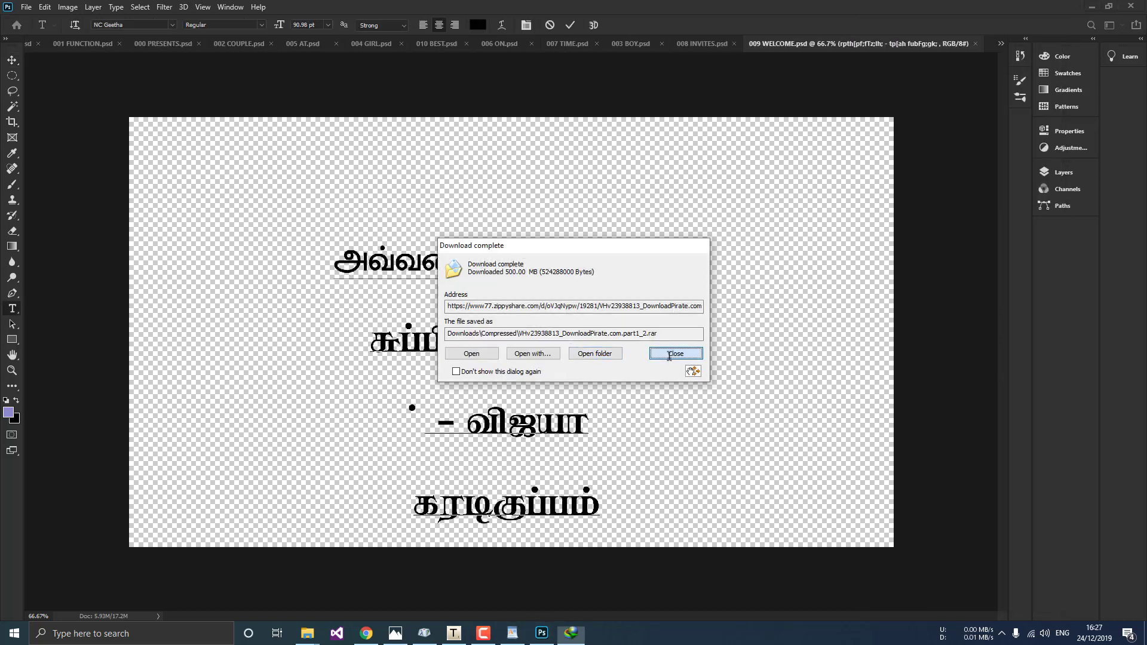
key("BackSpace")
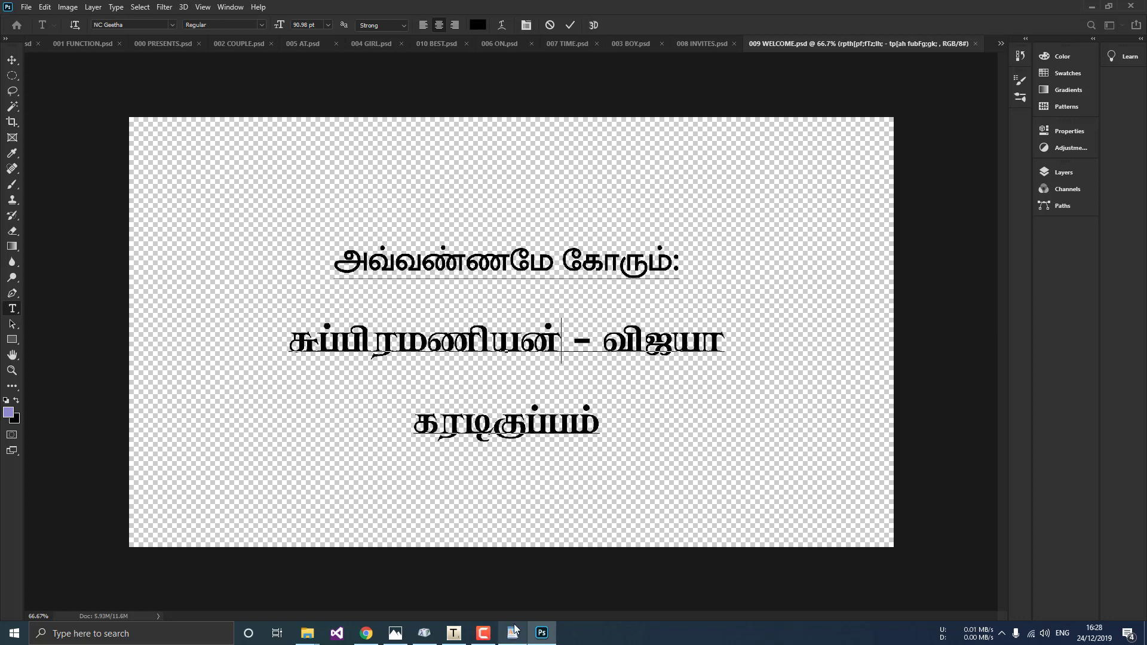
- Replace the second host's name with the bride's mother's name from WordPad, adding its missing first letter after checking the invitation photo
left_click(513, 632)
double_click(878, 360)
right_click(877, 362)
left_click(903, 381)
left_click_drag(603, 342, 724, 344)
right_click(692, 336)
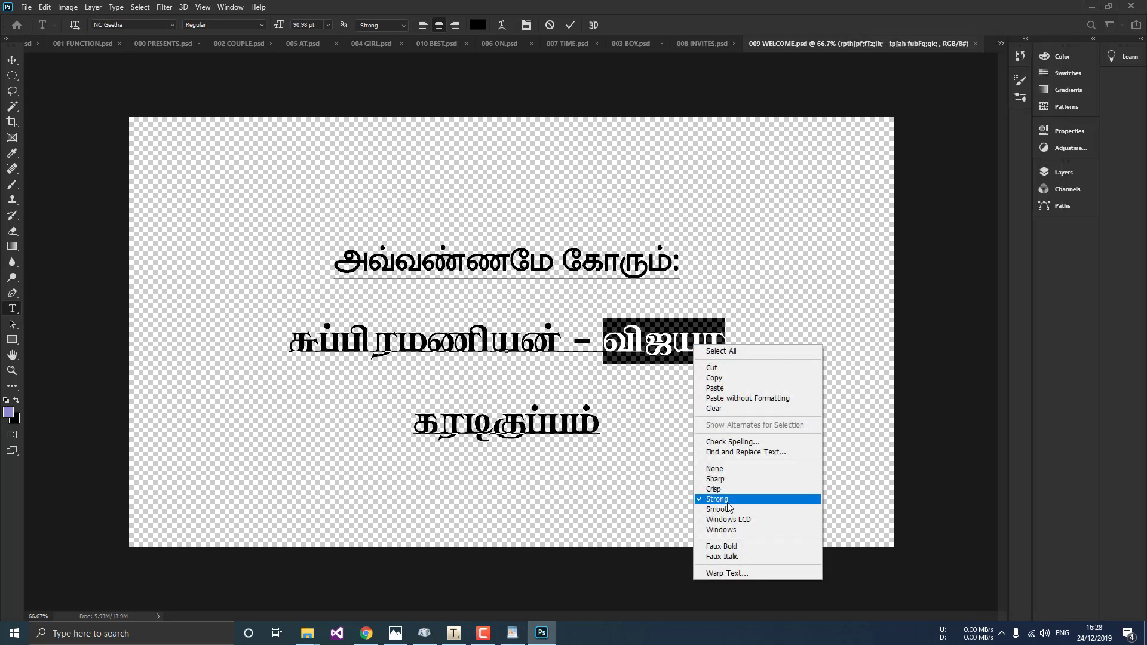
left_click(717, 389)
key("alt+Tab")
left_click(395, 633)
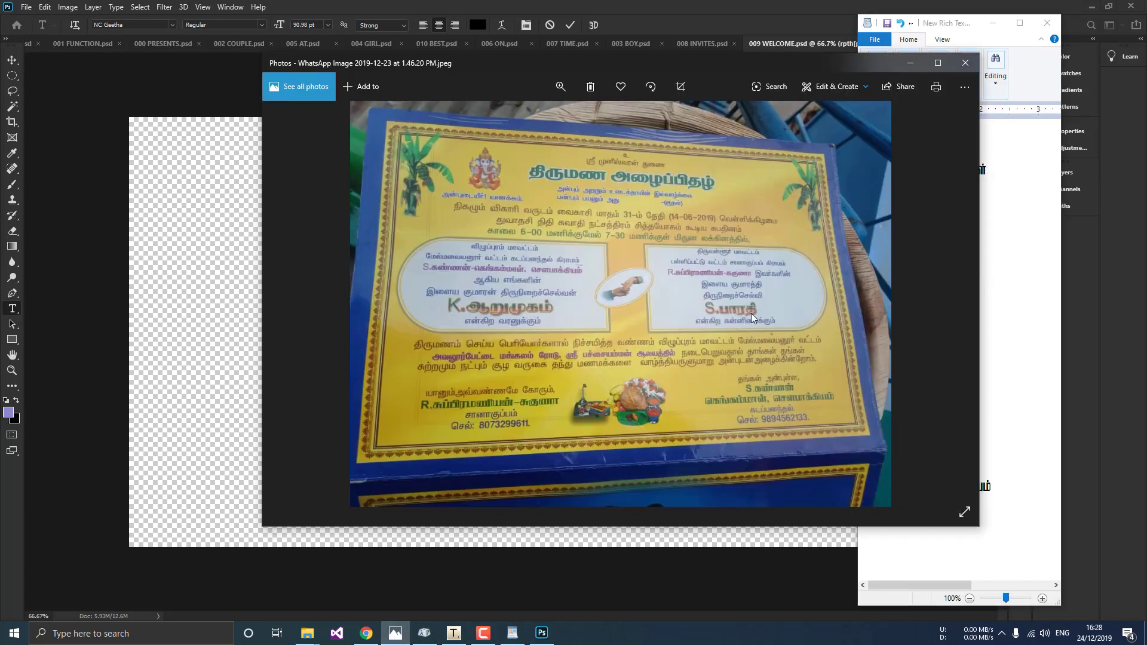
key("alt+Tab")
type("சு")
- Replace the village name below the bride's parents' names with சானாகுப்பம் copied from the WordPad document
left_click(512, 632)
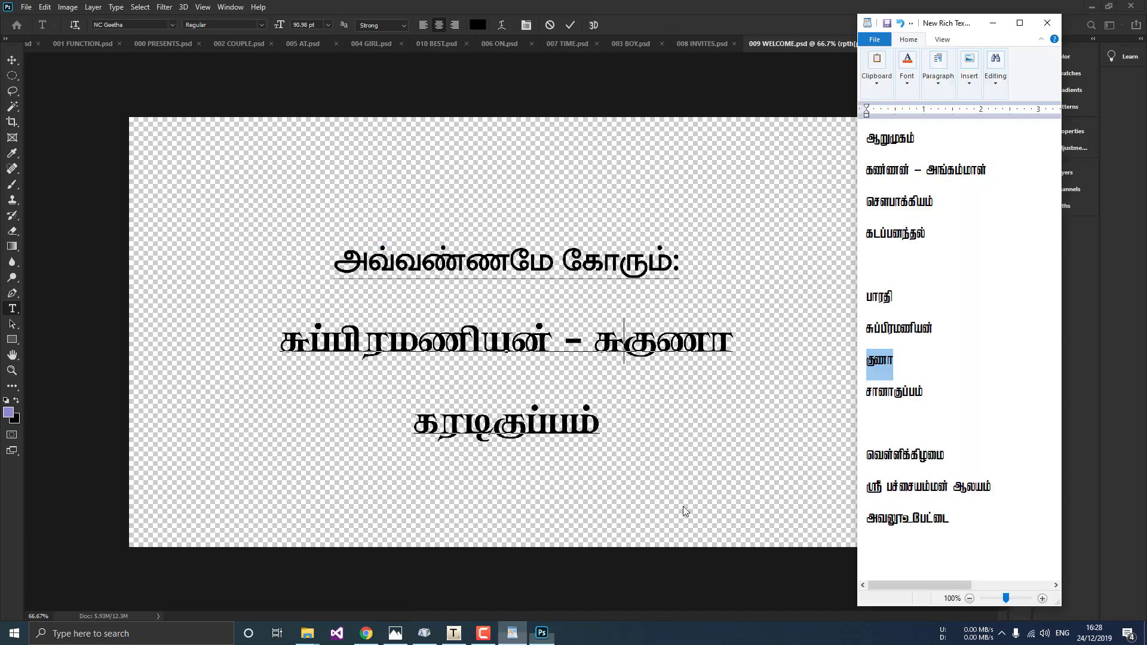
double_click(908, 392)
right_click(897, 397)
left_click(924, 418)
left_click_drag(413, 425, 668, 431)
key("ctrl+v")
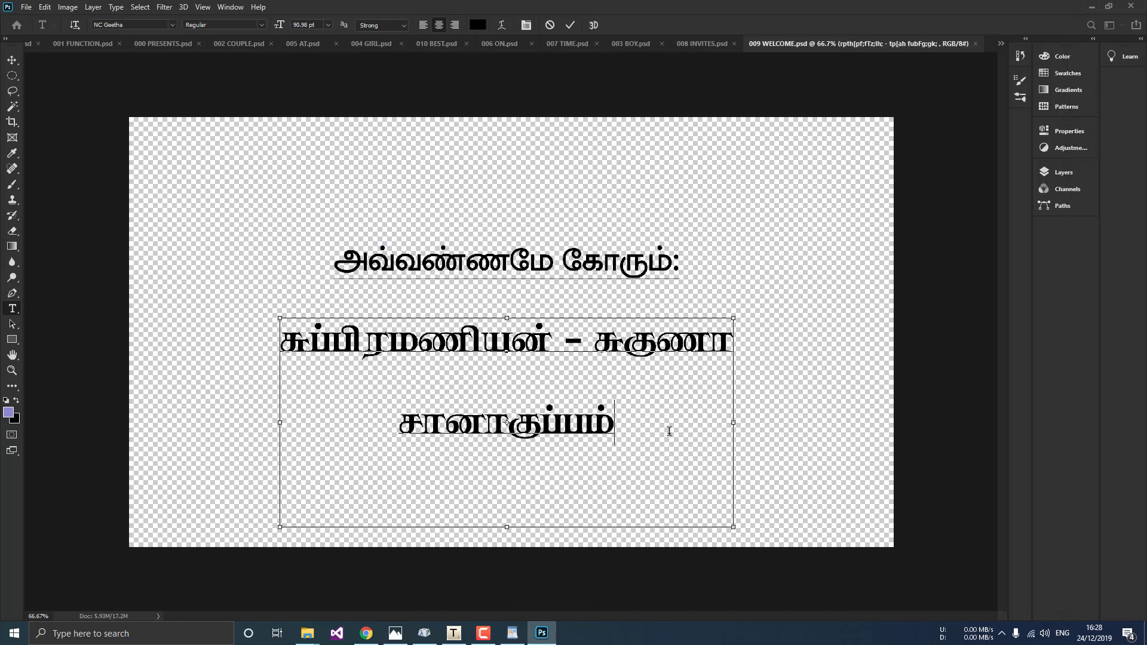
- Finish the 009 WELCOME.psd text and change the studio name in 011 VIDOE BY.psd to HELLO-STUDIO
left_click(12, 60)
left_click(664, 415)
left_click(999, 45)
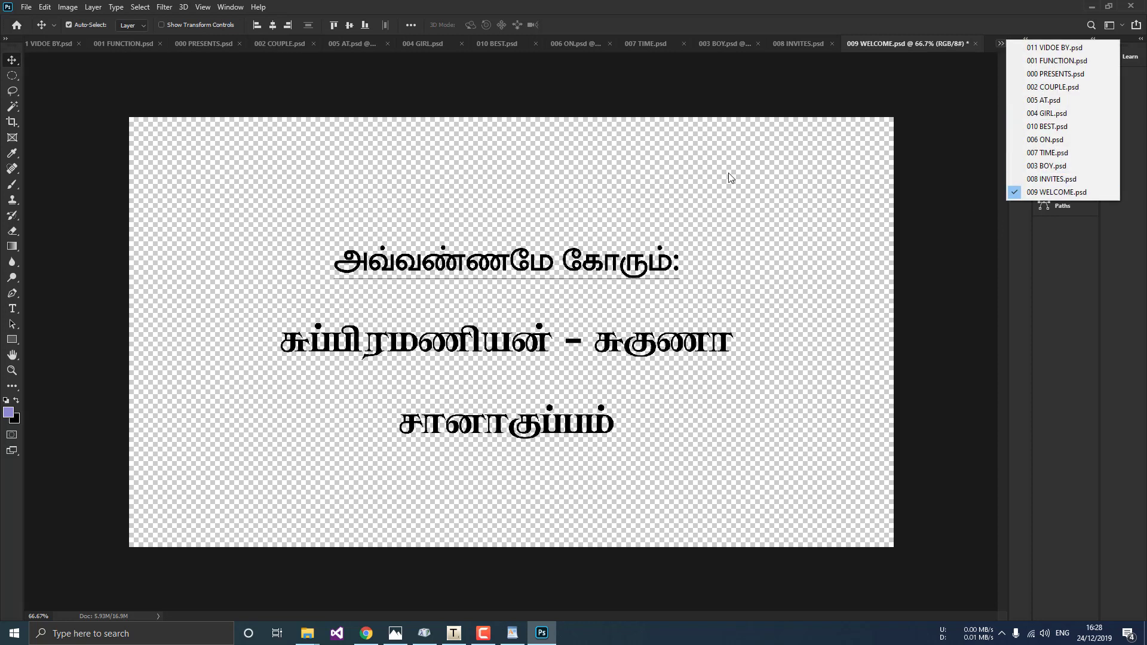
left_click(1045, 193)
left_click(1000, 44)
left_click(1045, 49)
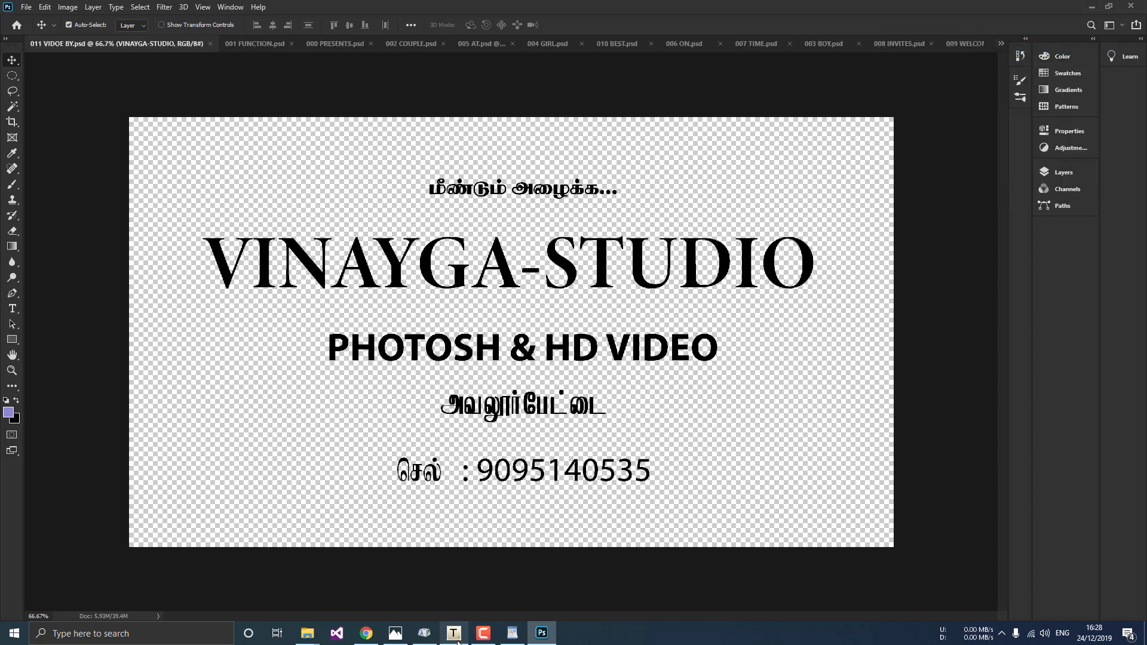
double_click(295, 239)
double_click(500, 254)
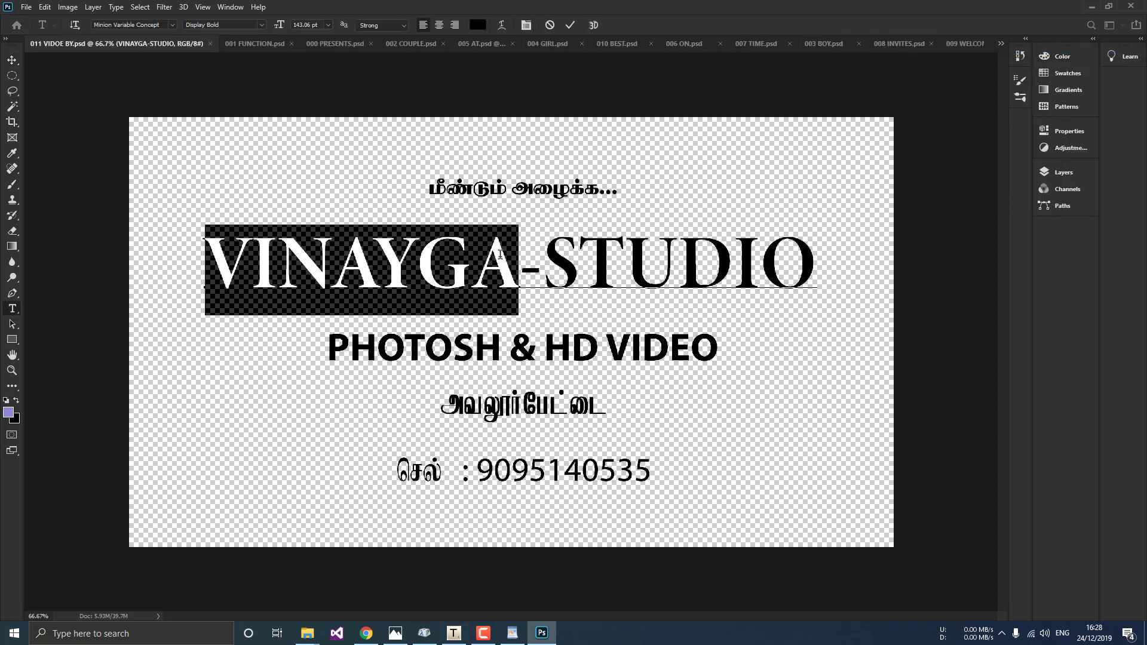
type("HELLO")
left_click(12, 60)
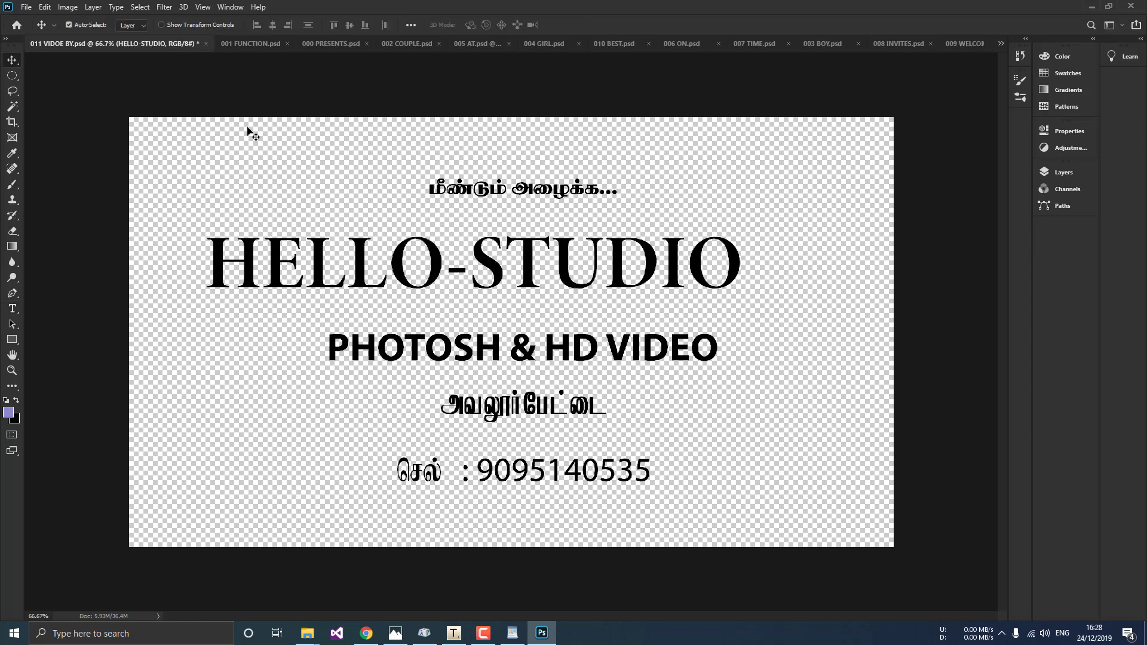
- Align the text lines of 011 VIDOE BY.psd on their horizontal centres
left_click_drag(143, 165, 801, 534)
left_click(273, 25)
left_click_drag(775, 493, 153, 152)
left_click_drag(566, 264, 604, 265)
- In 000 PRESENTS.psd, change the studio name to HELLO-STUDIO and centre both text lines horizontally on each other
left_click(204, 46)
left_click(295, 43)
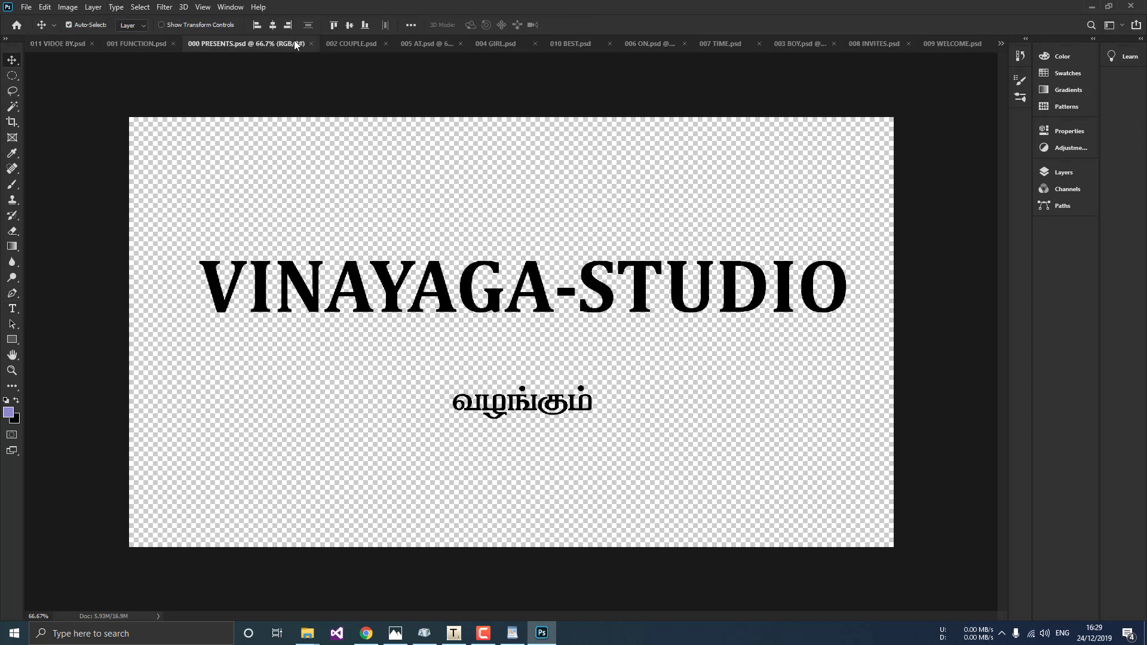
key("t")
double_click(554, 279)
type("HELLO")
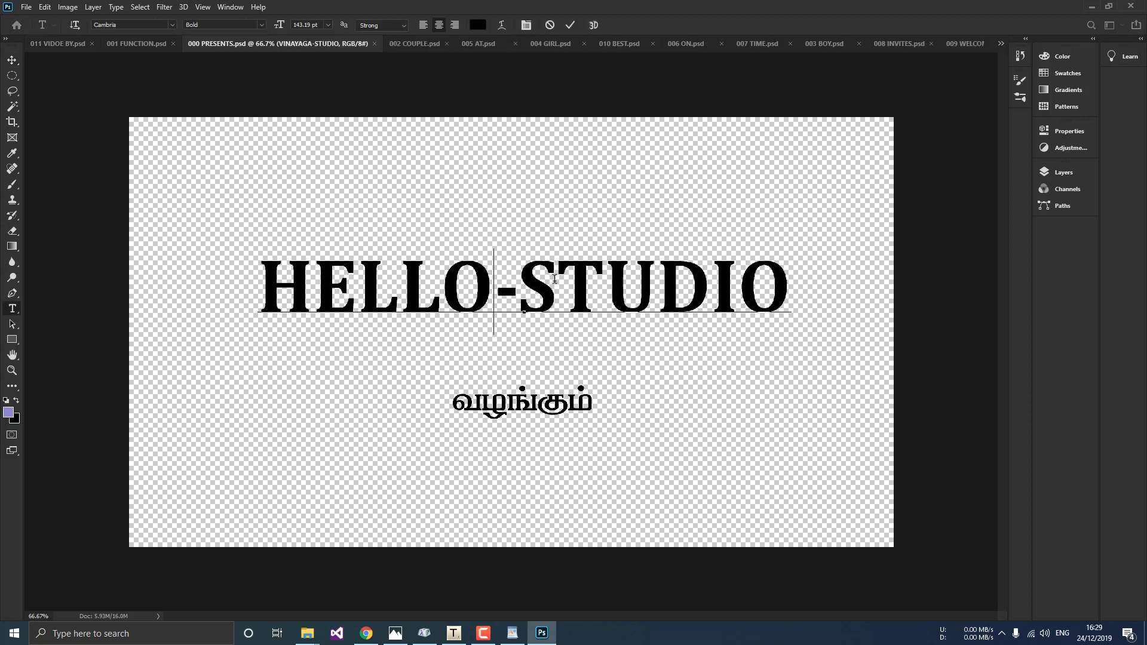
left_click(11, 59)
left_click_drag(233, 238, 778, 450)
left_click(272, 25)
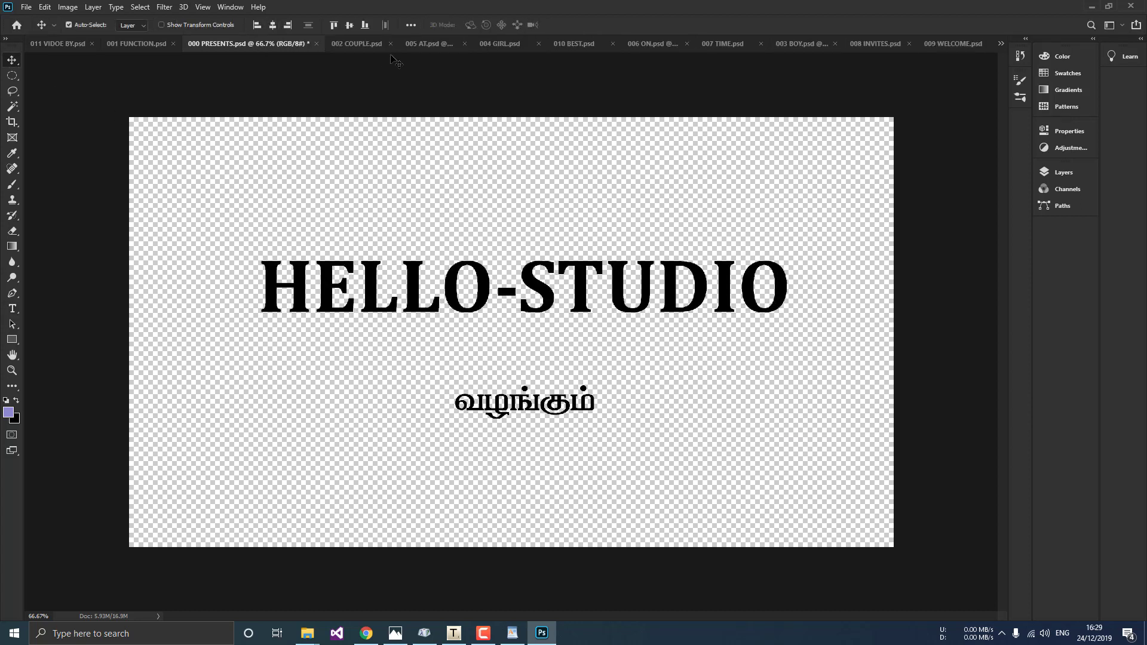
left_click(358, 43)
left_click(216, 44)
left_click(136, 44)
left_click(59, 44)
- Switch to Title_Editor and save all the open title PSDs as Tamil titles, closing the save tool when done
mouse_move(512, 634)
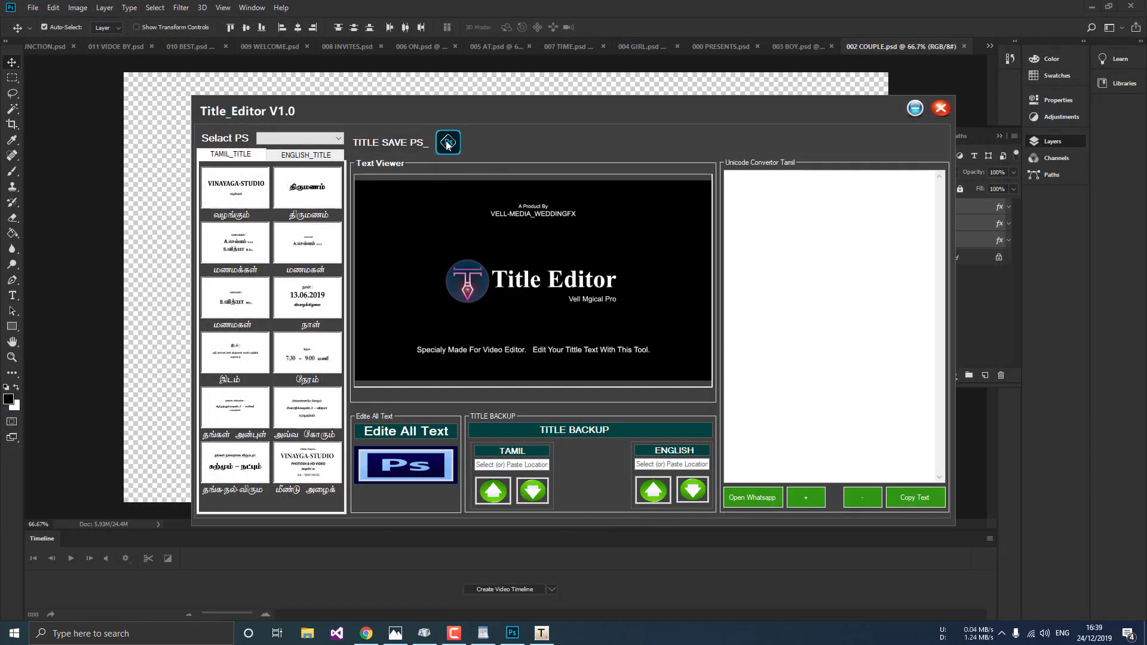
left_click(448, 142)
left_click_drag(567, 257, 634, 242)
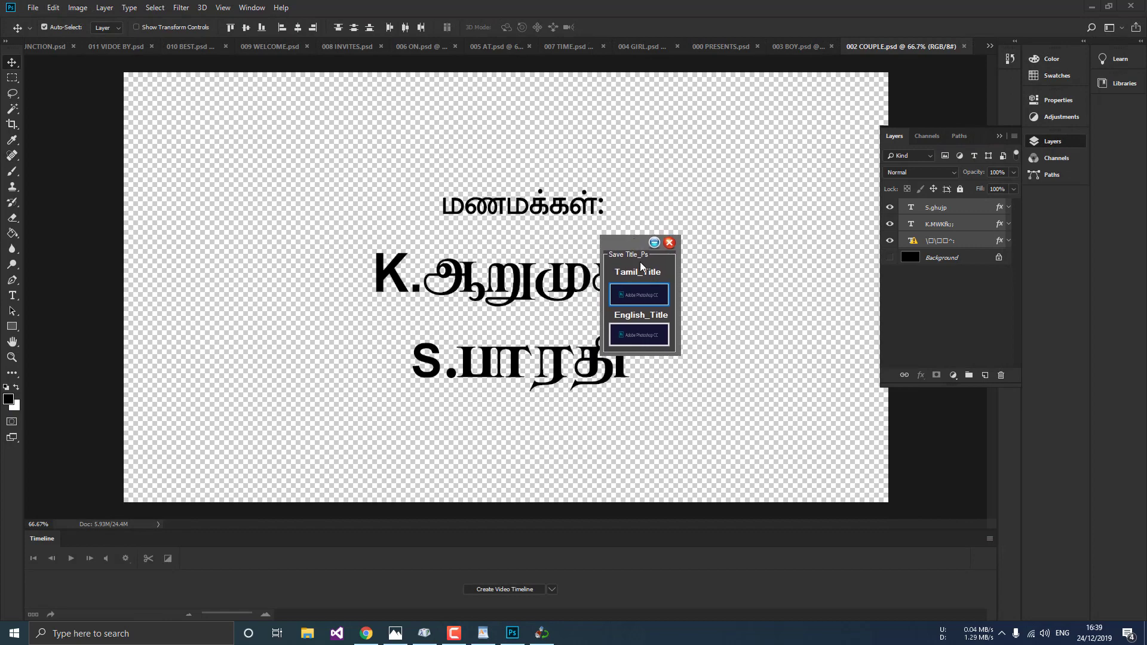
left_click(642, 299)
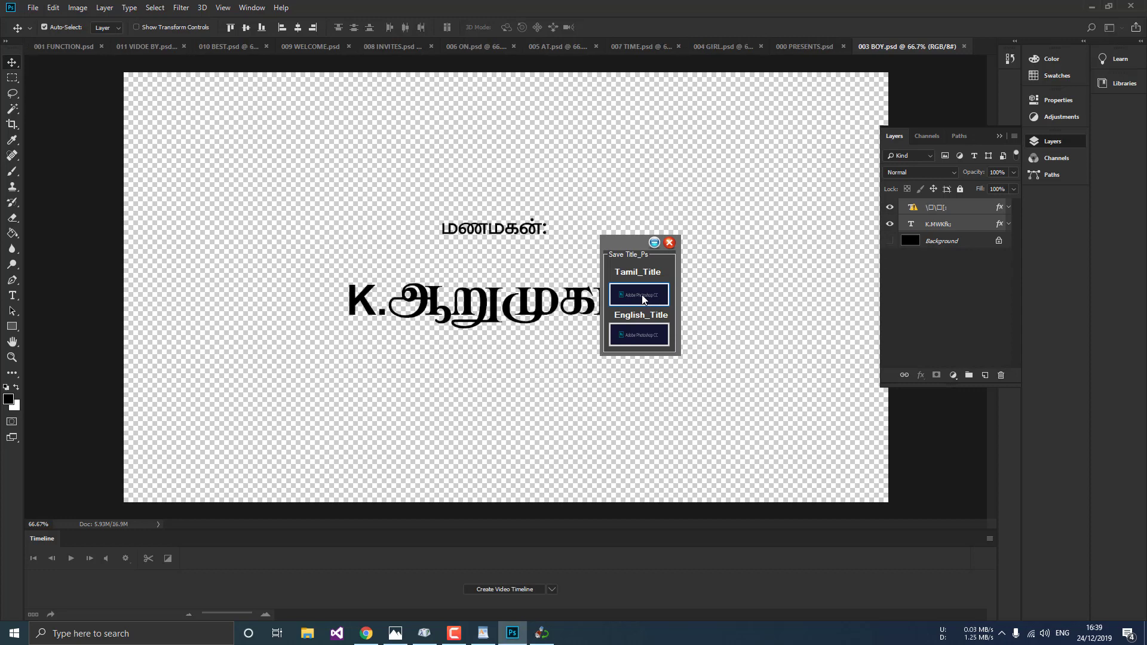
left_click(642, 295)
left_click(642, 295)
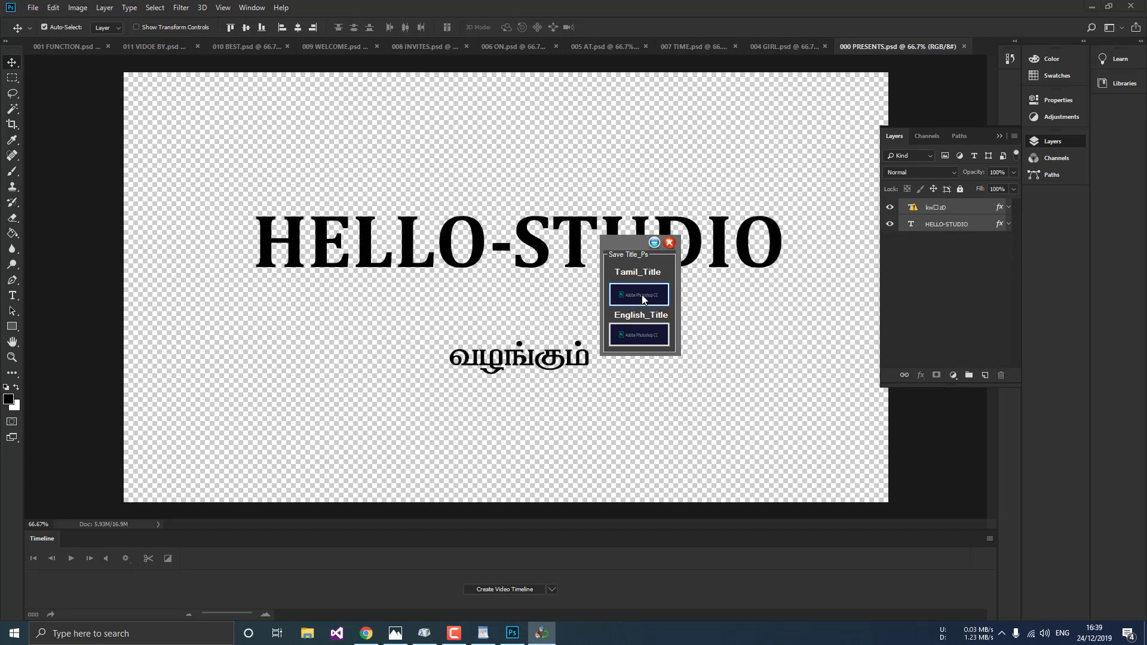
left_click(641, 295)
left_click(642, 295)
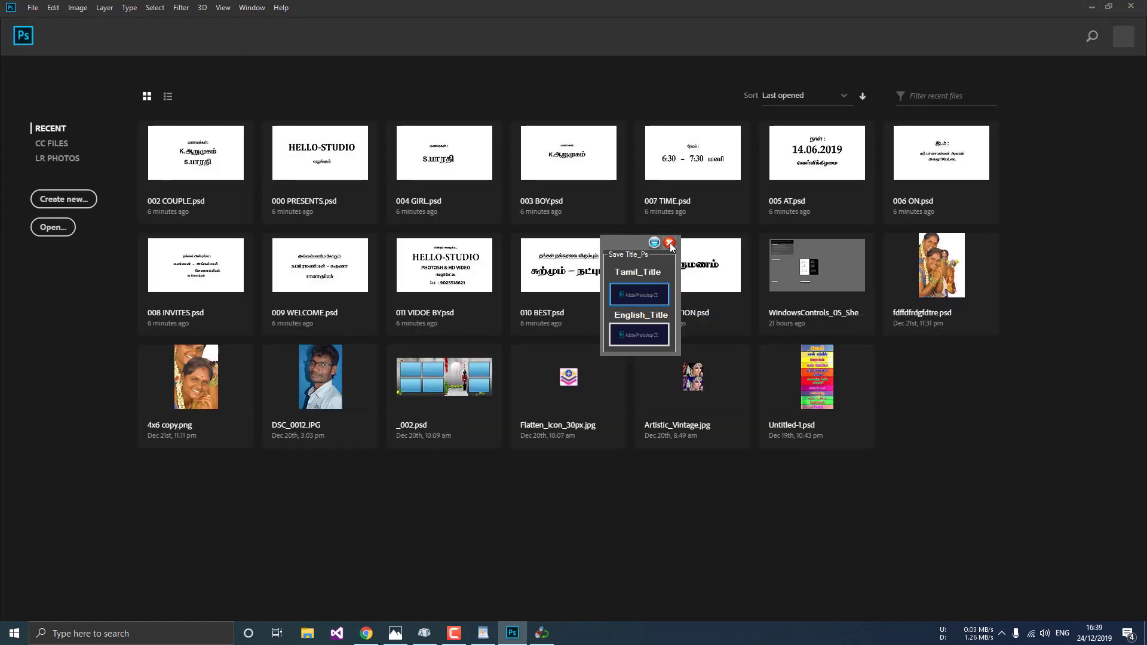
left_click(669, 243)
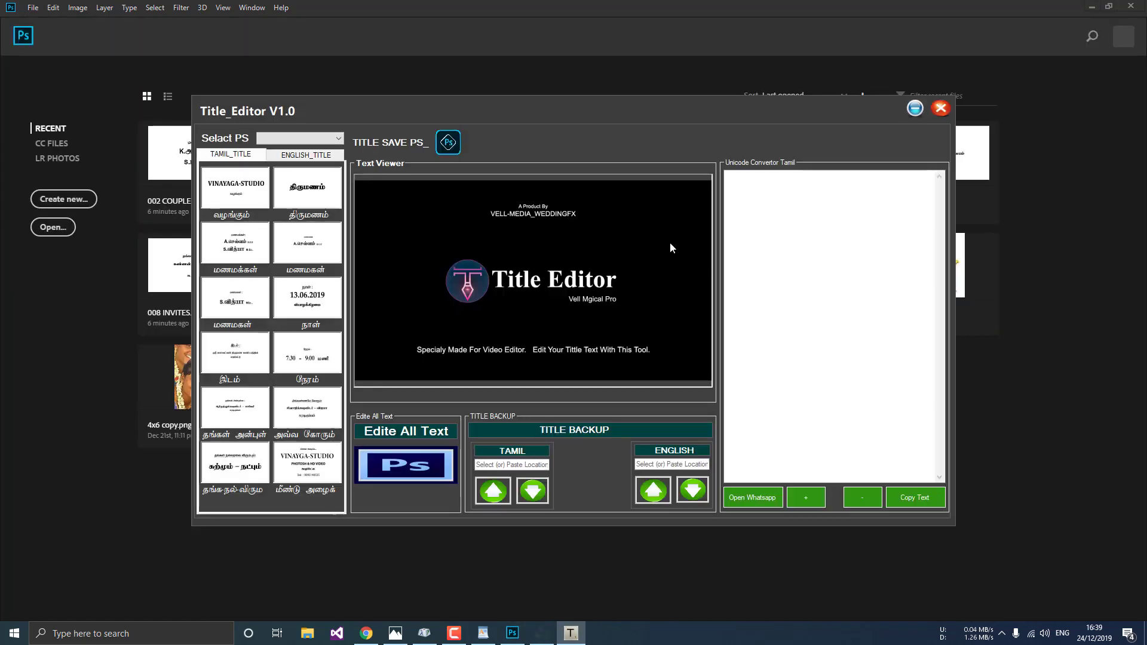
- Preview the updated Tamil titles one by one in Title_Editor, including studio, couple, date, hosts and time, and close it
left_click(230, 196)
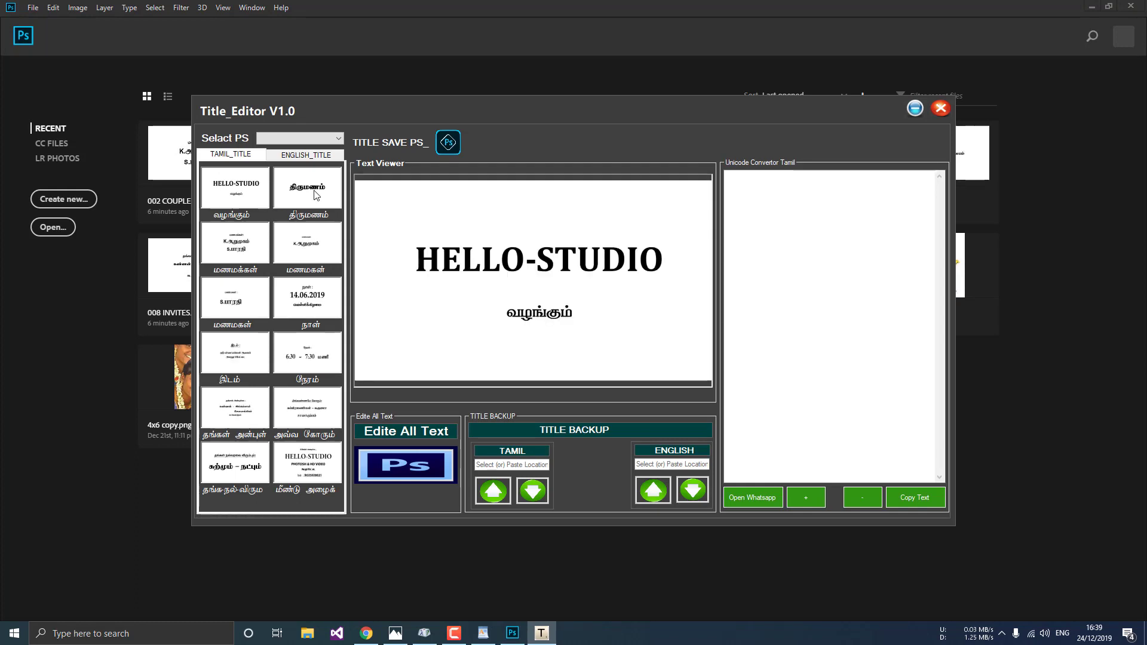
left_click(239, 254)
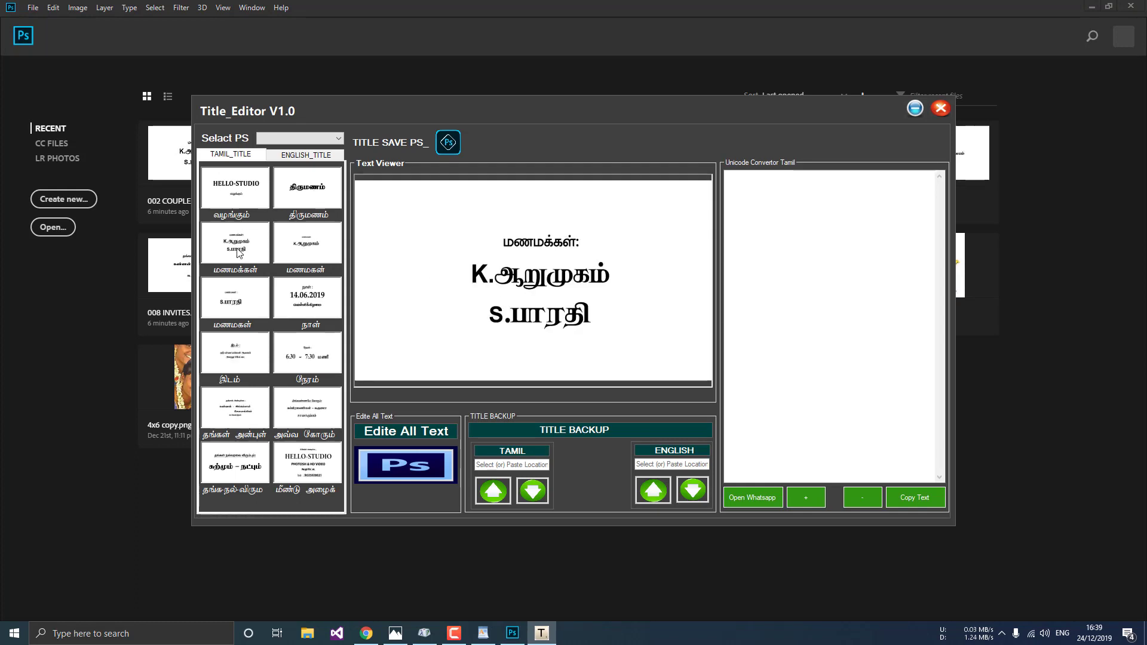
left_click(234, 303)
left_click(304, 298)
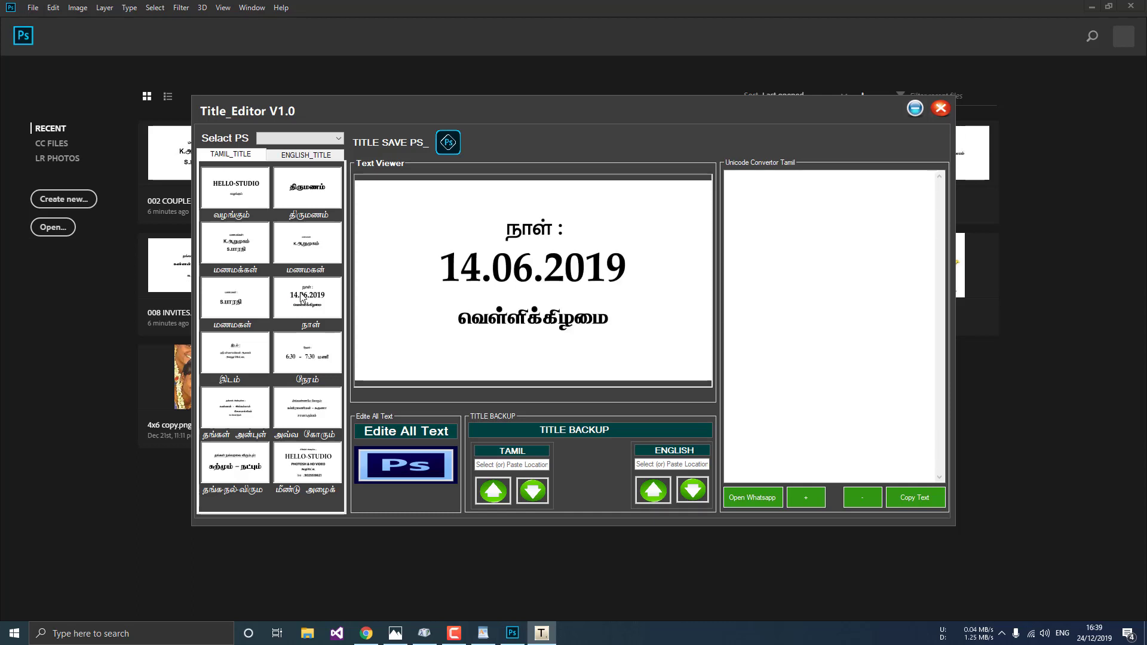
left_click(308, 470)
left_click(237, 471)
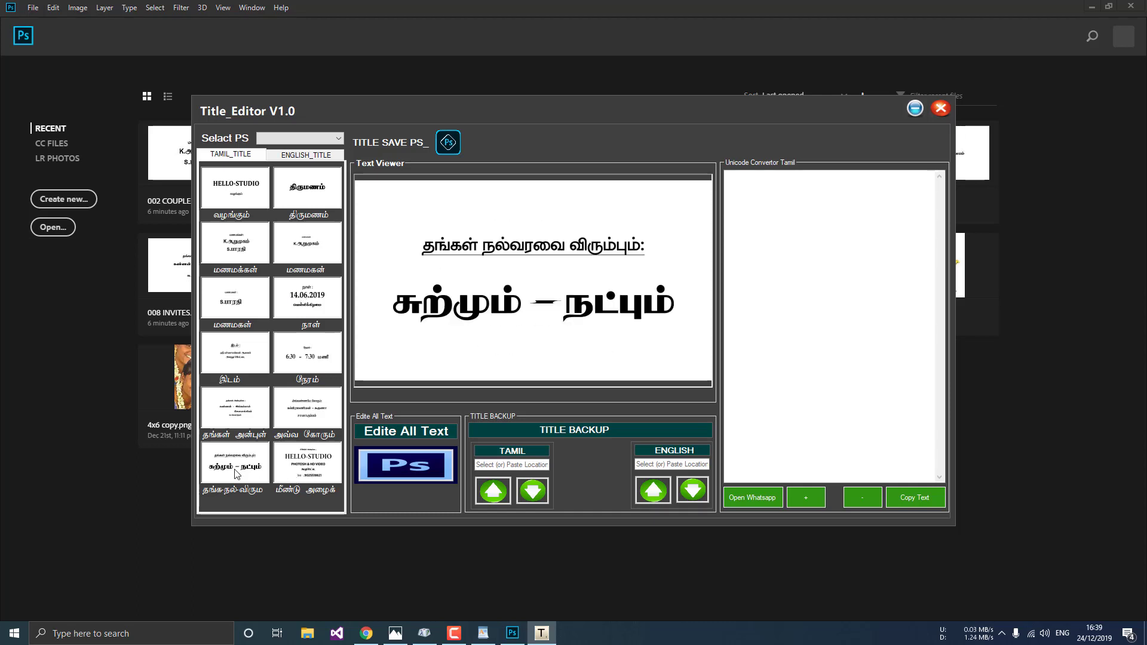
left_click(245, 413)
left_click(292, 412)
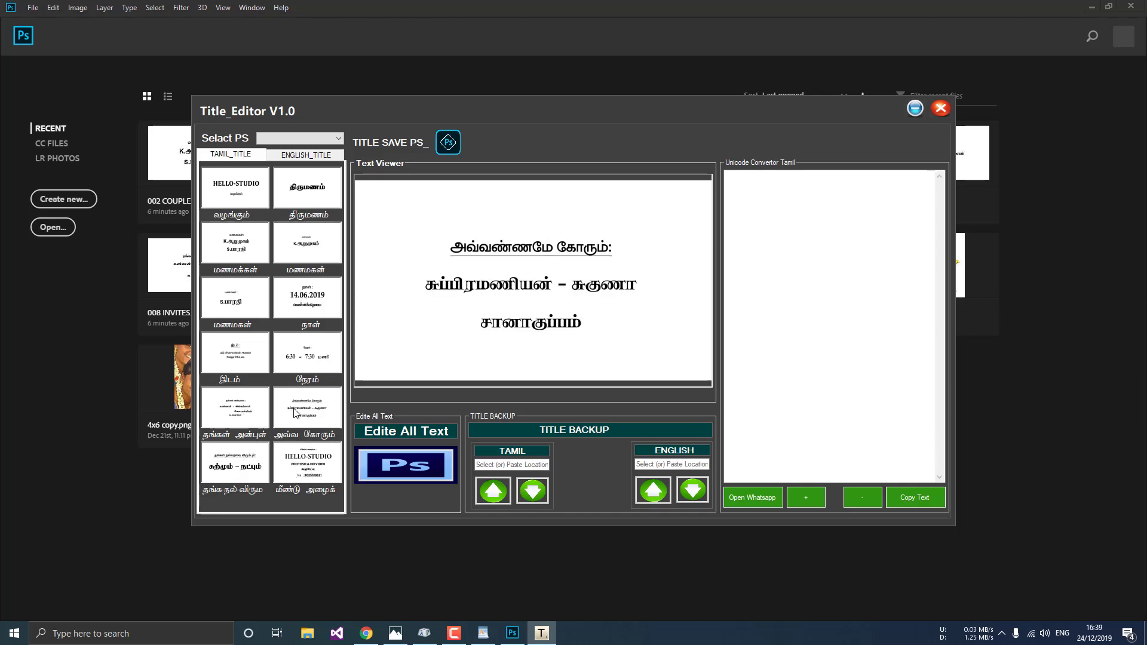
left_click(296, 351)
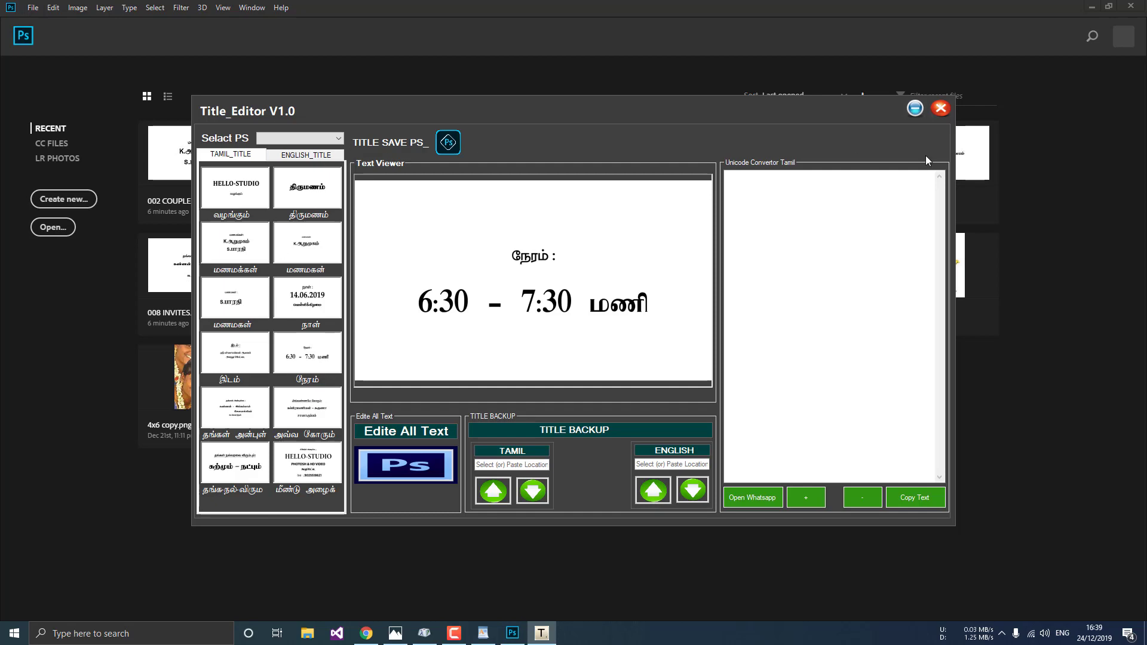
left_click(941, 114)
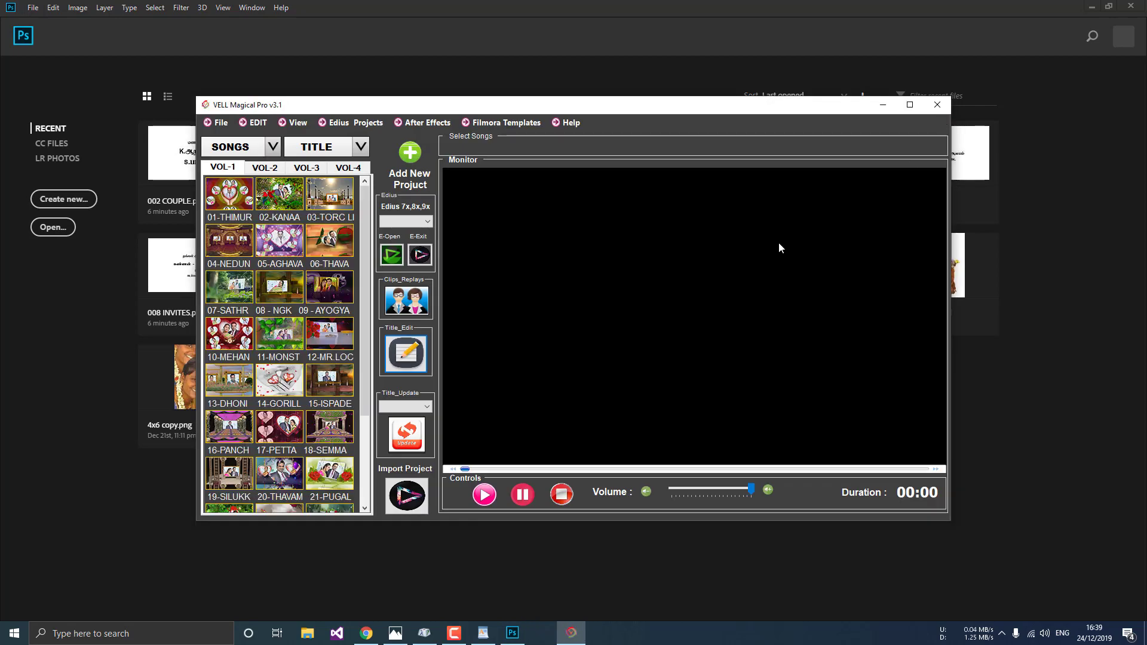
- Browse the Tam-1 wedding title templates in VELL Magical Pro, briefly opening and closing the title editor
left_click(322, 149)
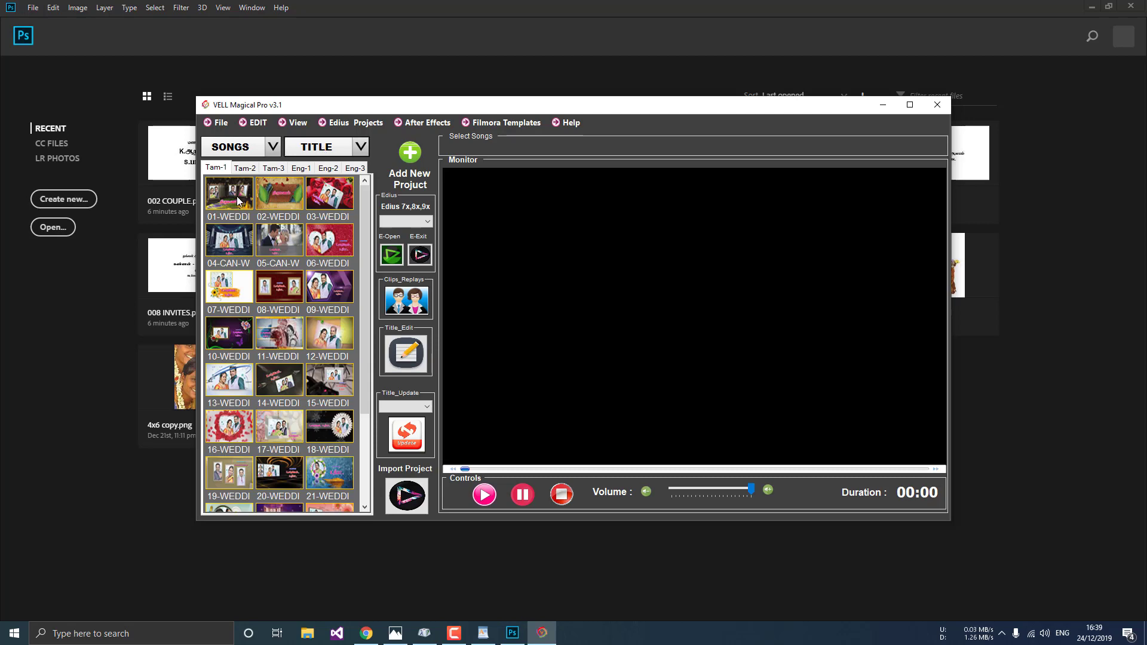
left_click_drag(364, 228, 372, 348)
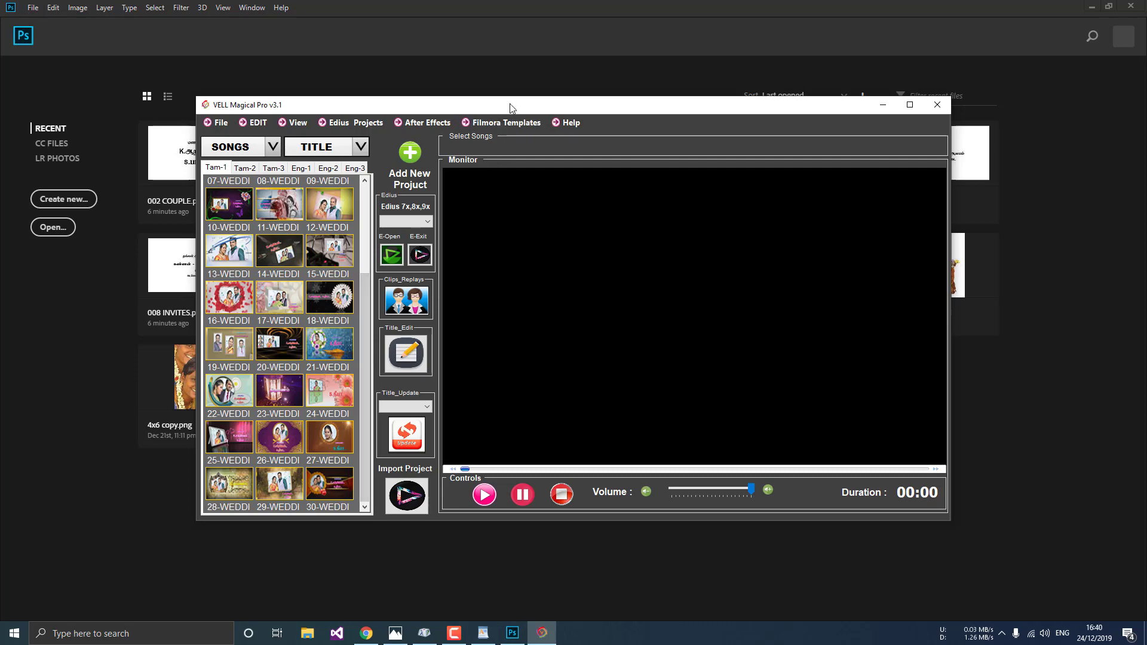
left_click(406, 352)
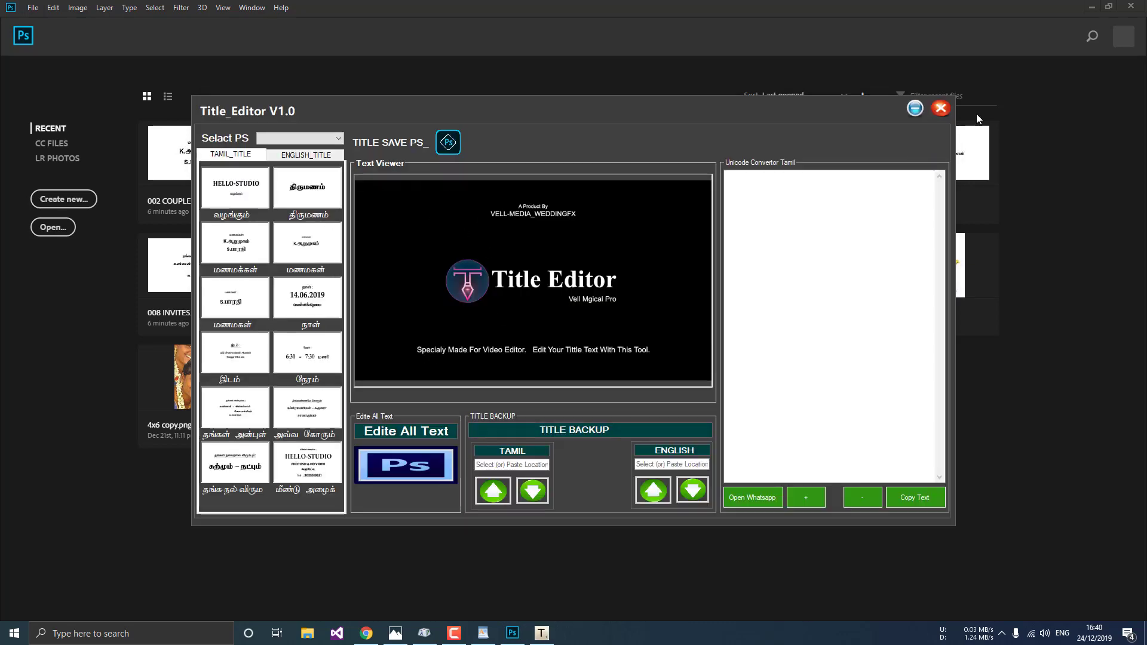
left_click(940, 108)
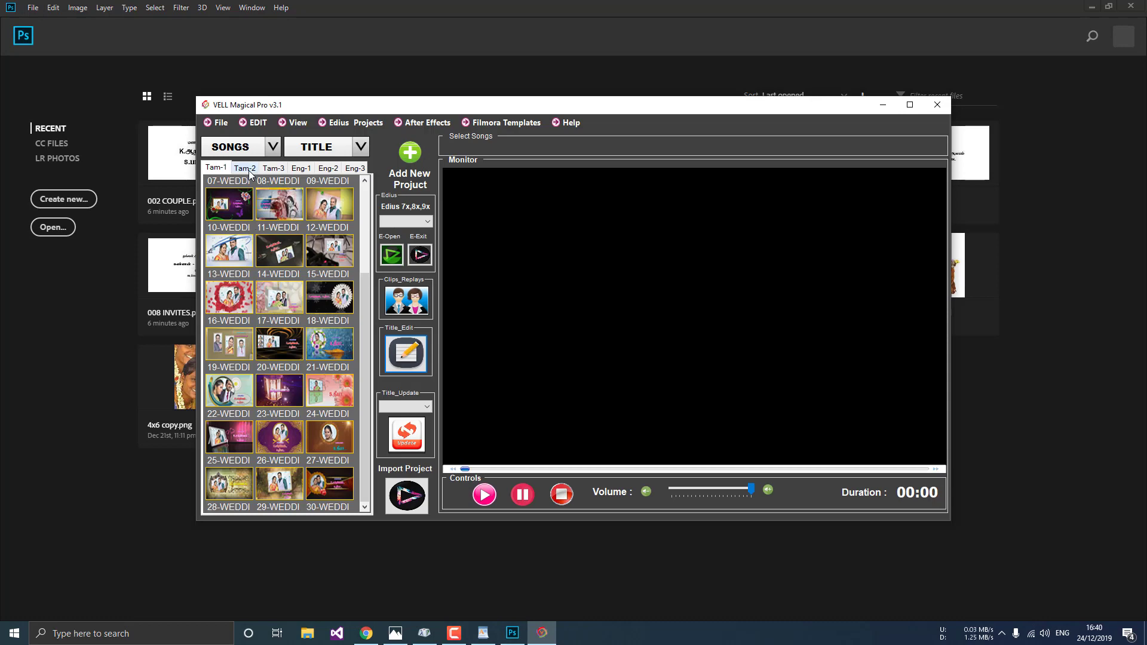
left_click_drag(367, 317, 368, 205)
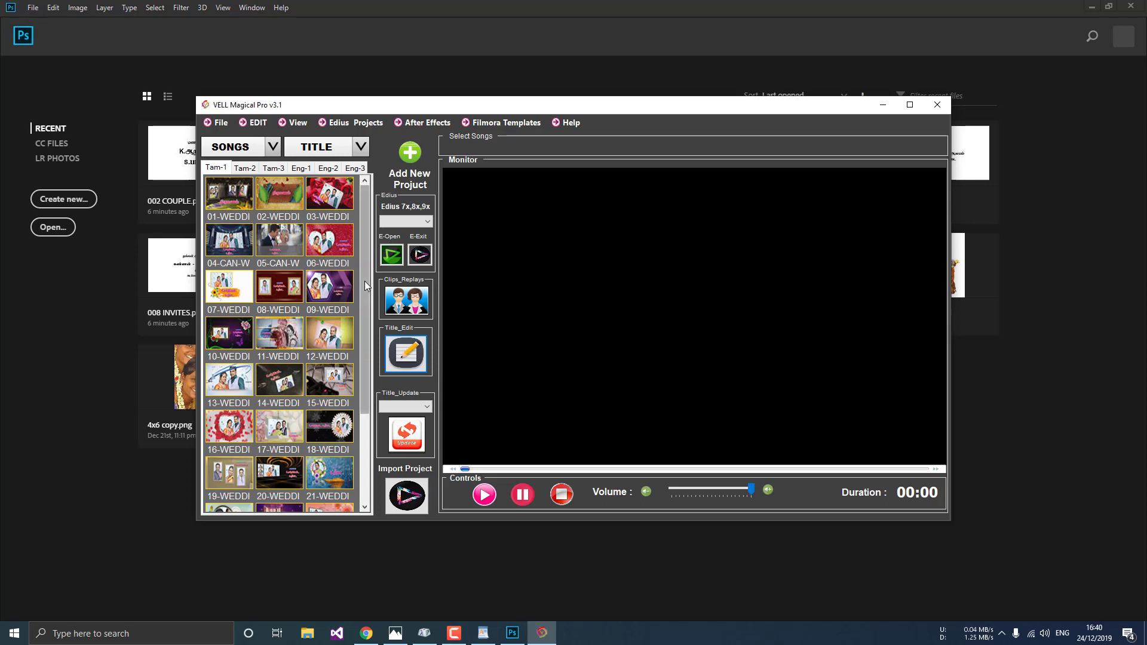
left_click_drag(365, 281, 367, 370)
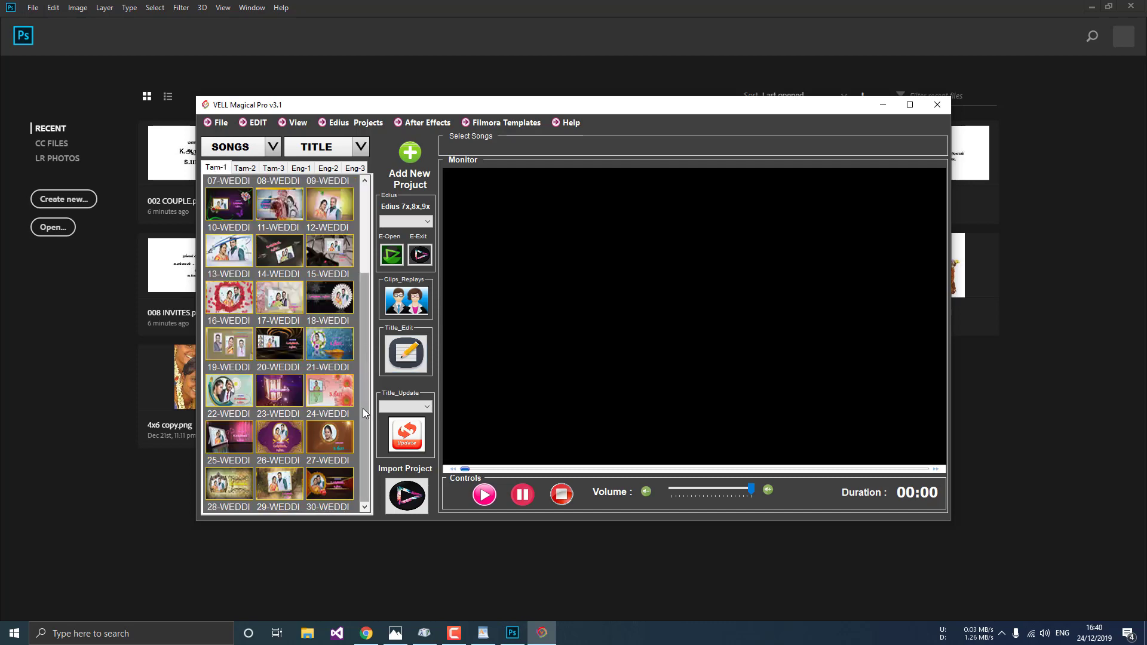
- Select the 030 WEDDING title template, lower the playback volume, skim through its demo and pause it on the groom's title
left_click(330, 484)
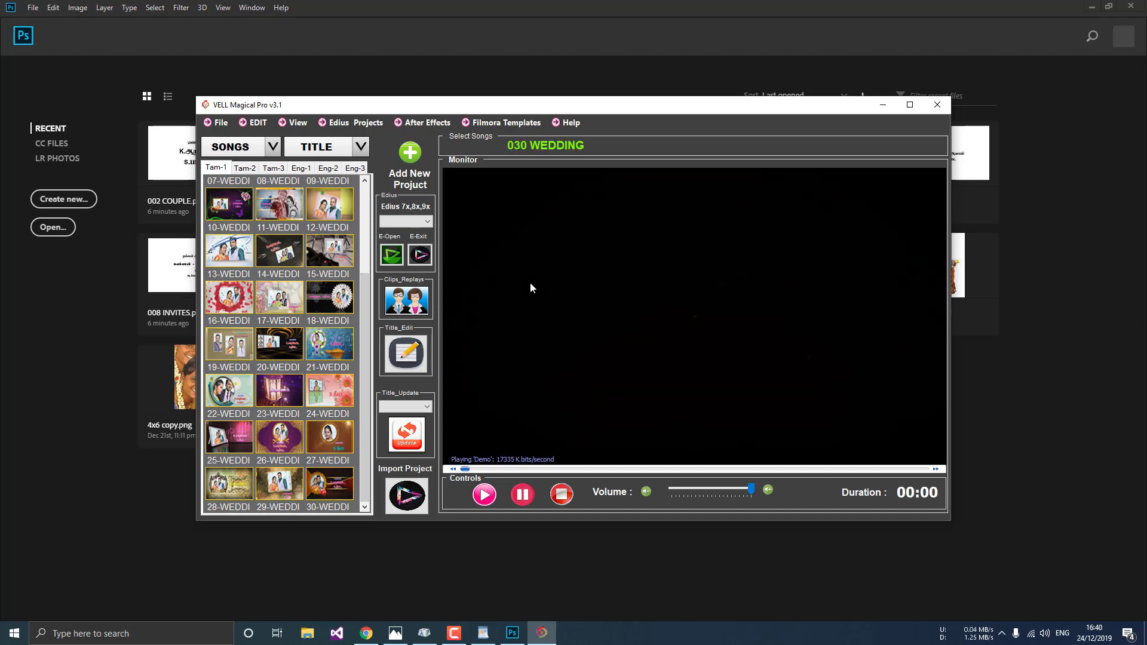
left_click(684, 490)
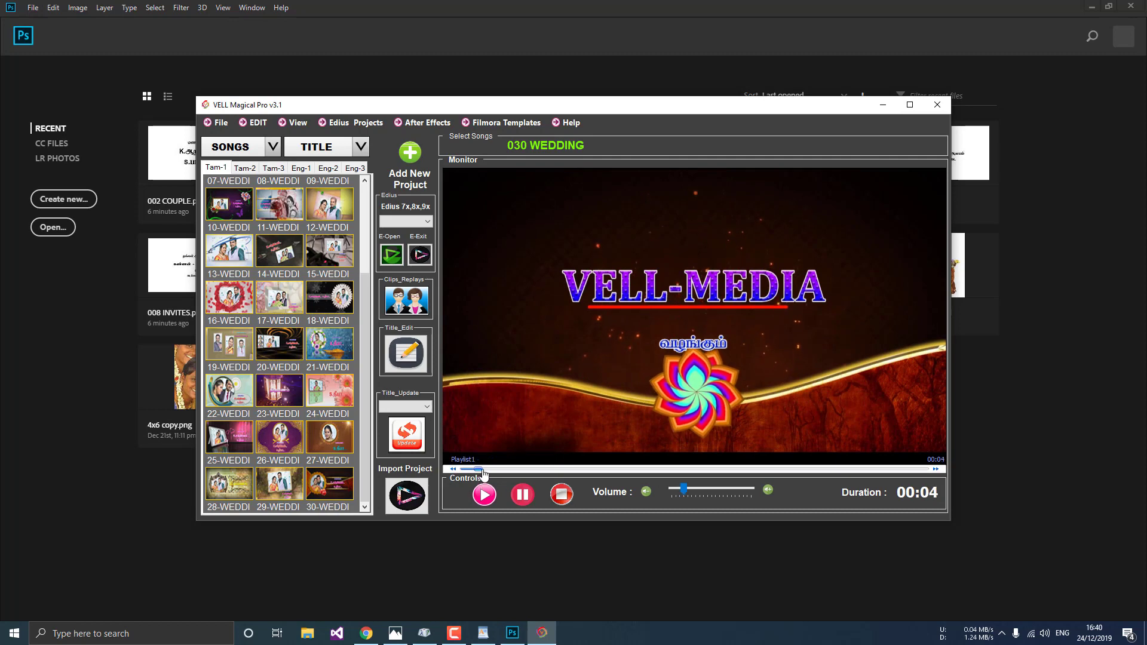
left_click(529, 471)
left_click(572, 472)
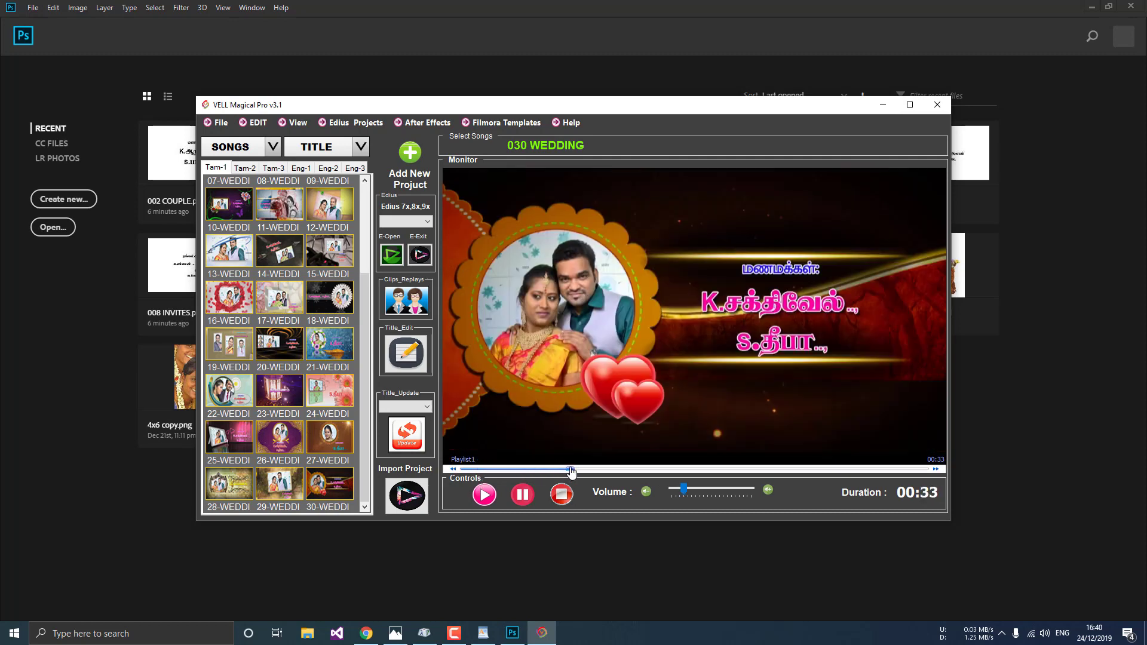
left_click(607, 469)
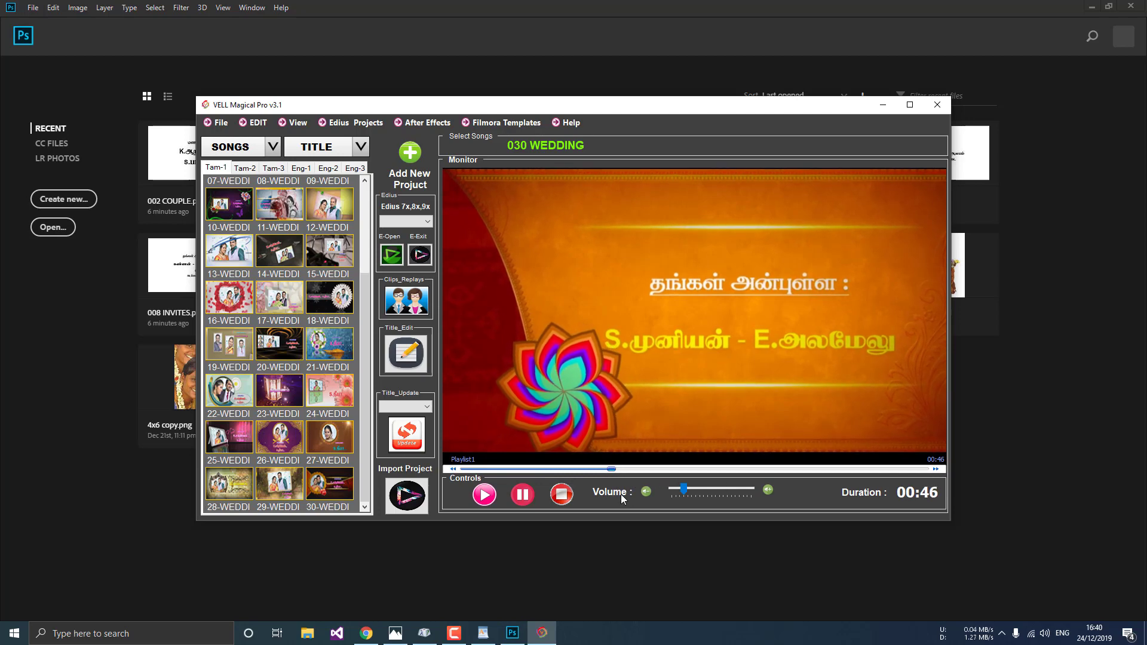
left_click(669, 470)
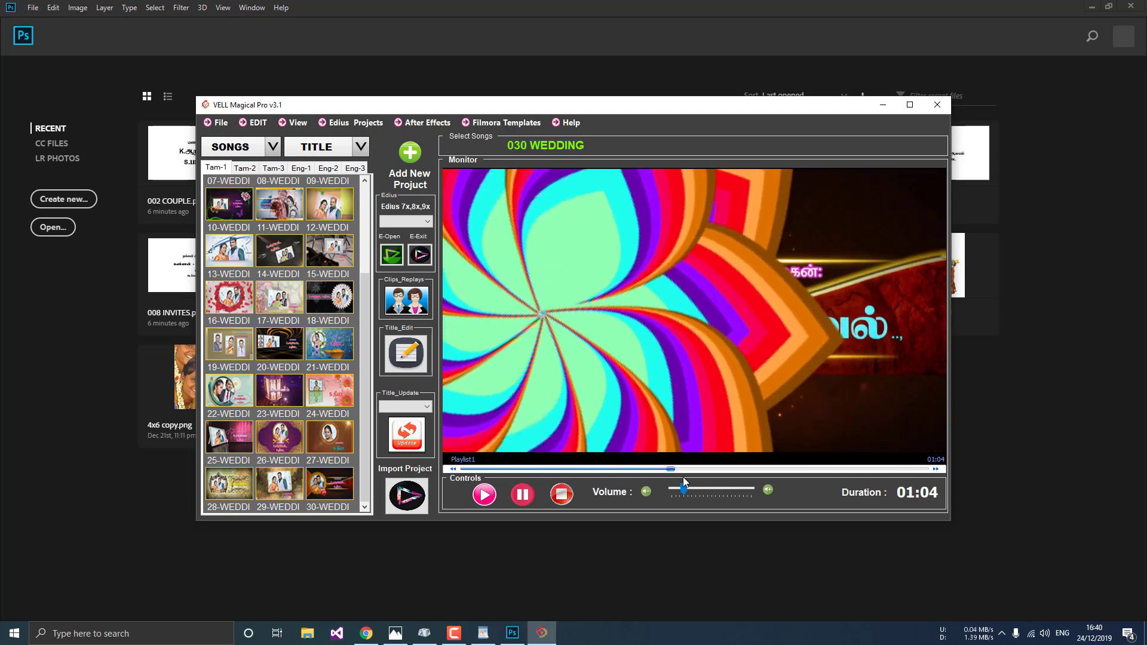
left_click(523, 494)
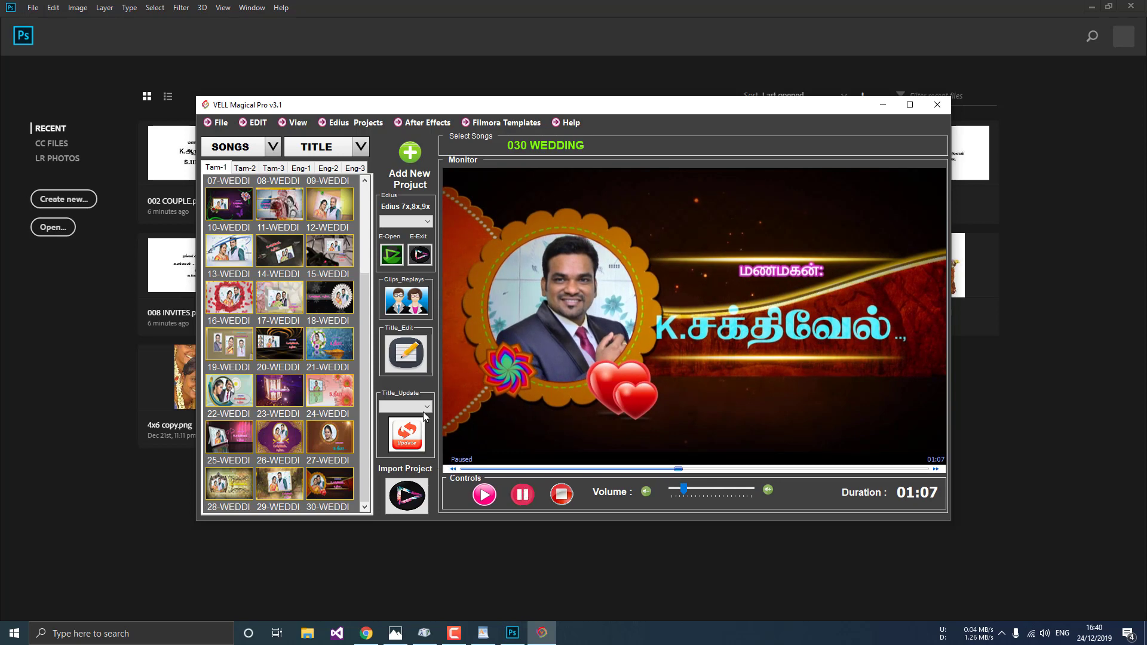
- Try to update the 030 WEDDING template's titles using PS - CC 2019
left_click(428, 406)
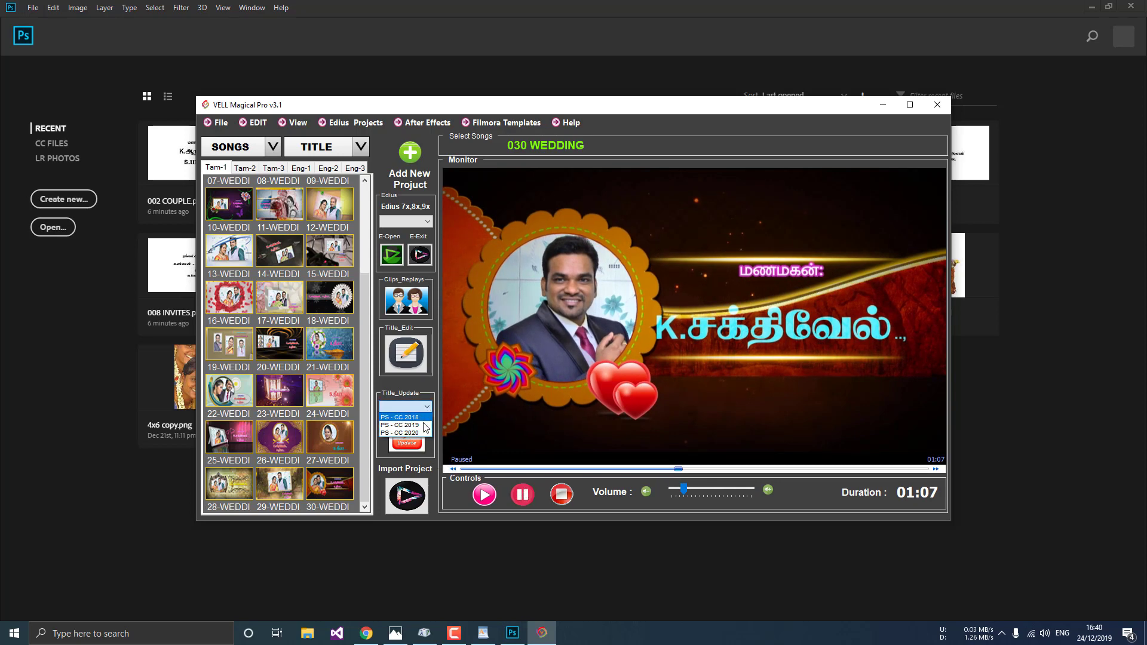
left_click(424, 425)
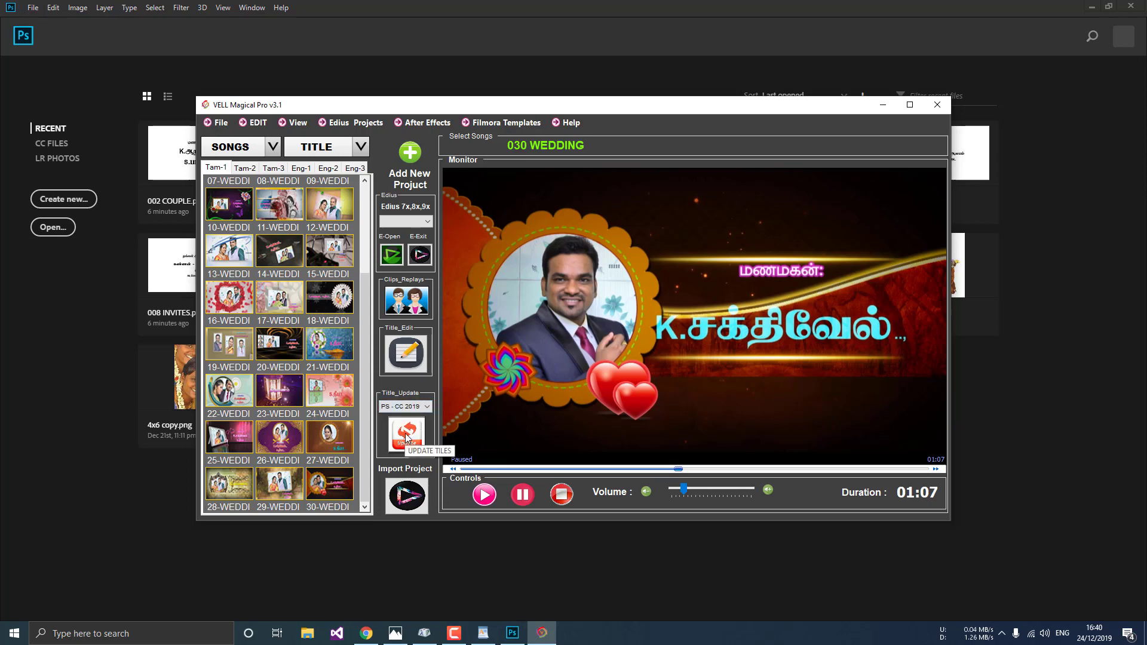
left_click(406, 436)
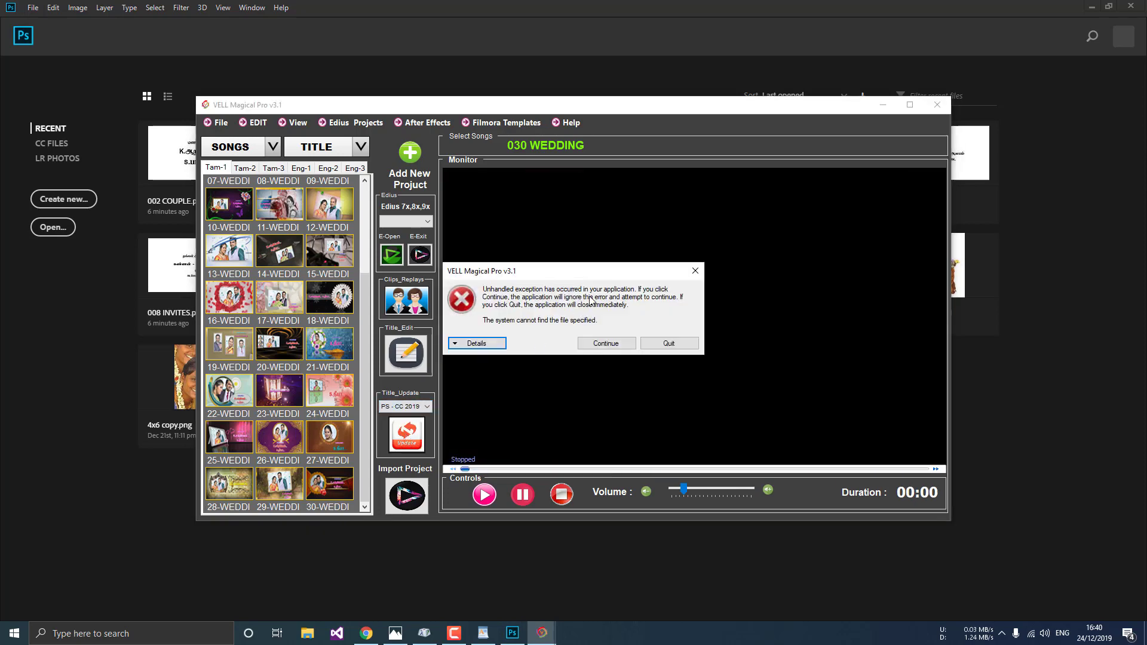
left_click(606, 343)
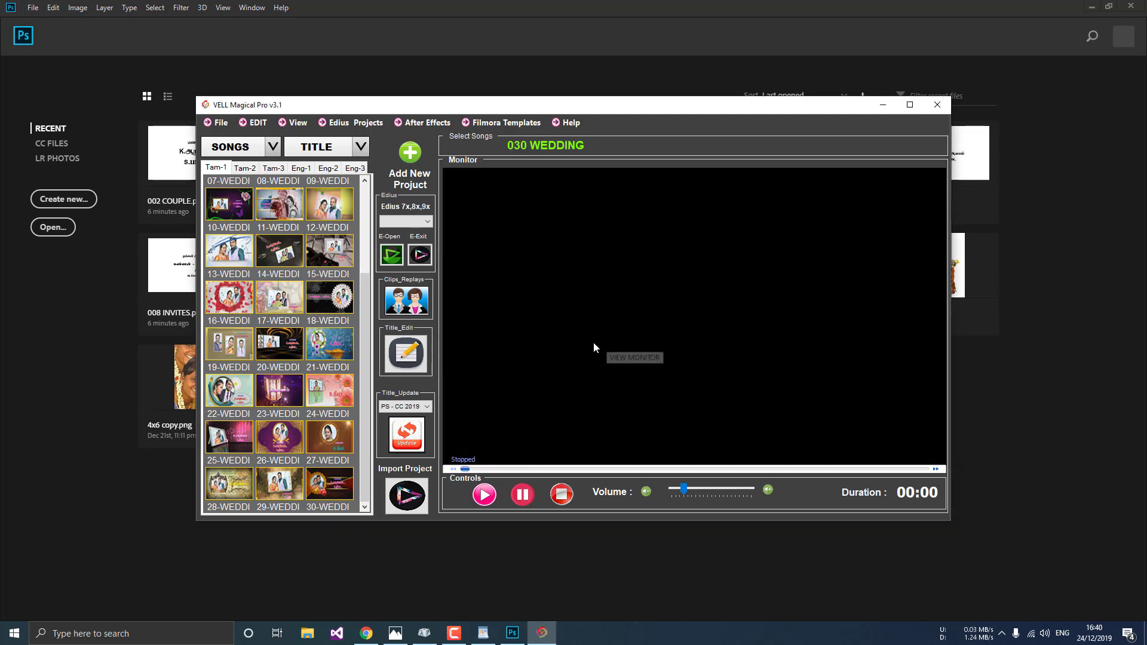
- Set the title update version to PS - CC 2018 and update the 030 WEDDING template's titles
left_click(427, 406)
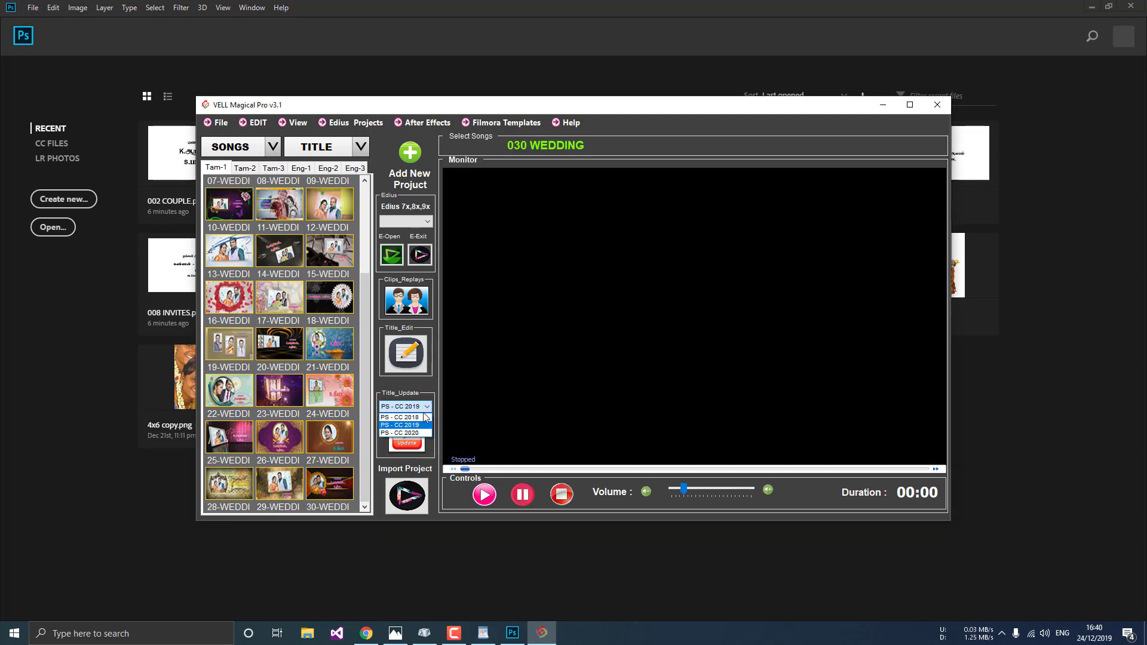
left_click(421, 417)
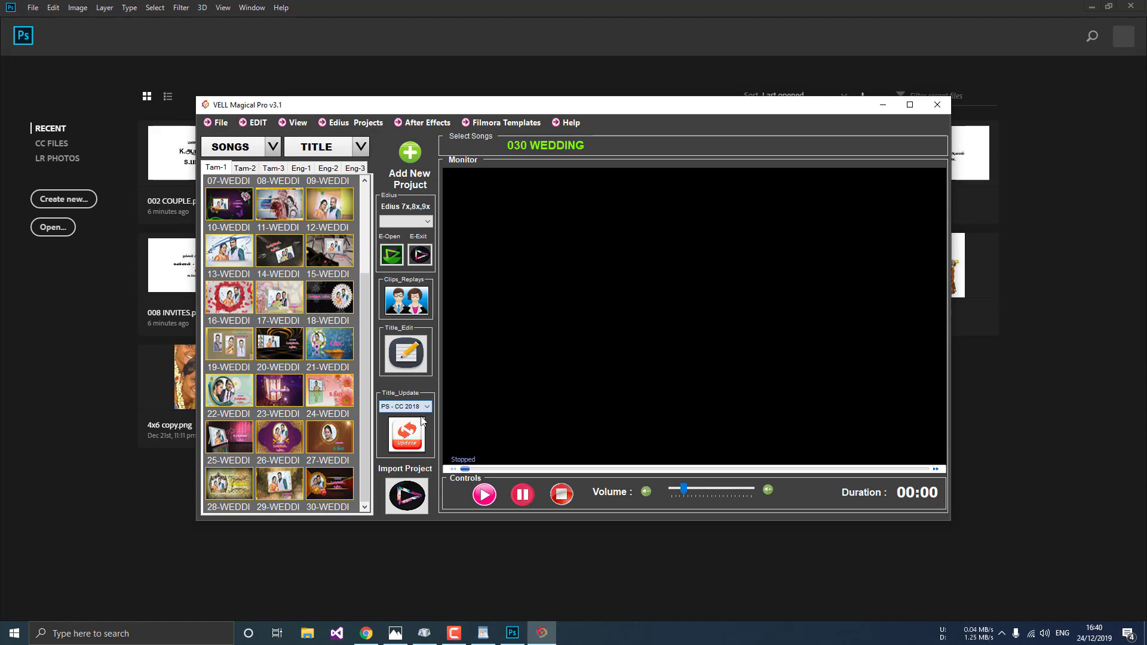
left_click(415, 432)
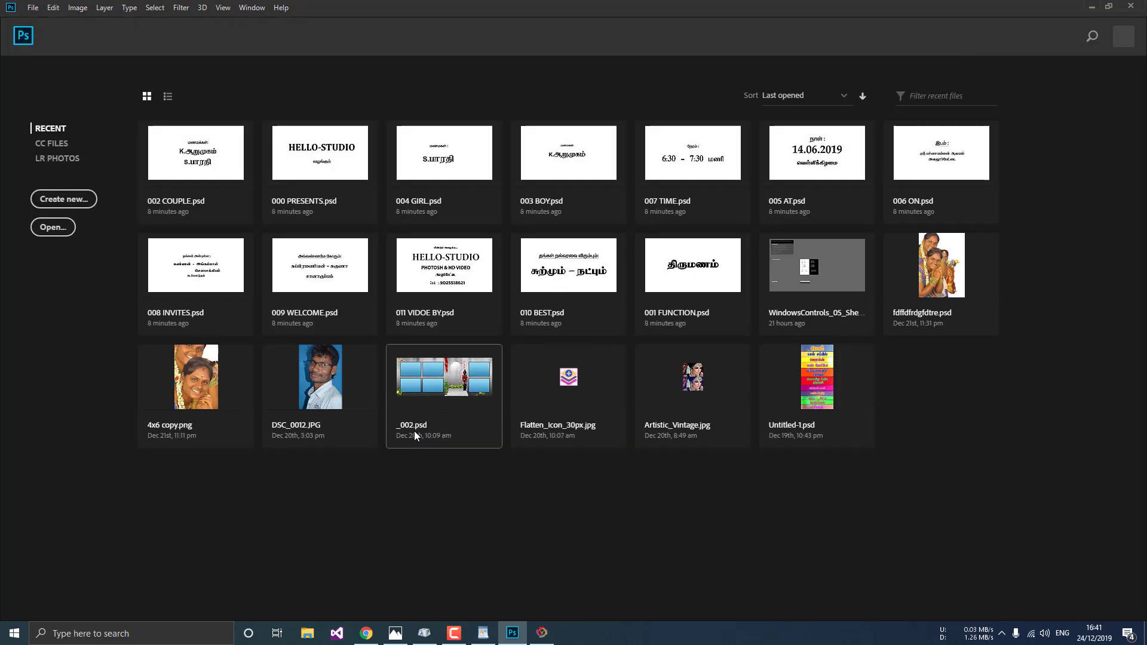
- Switch back to VELL Magical Pro and open the 030 WEDDING title project in EDIUS
left_click(542, 634)
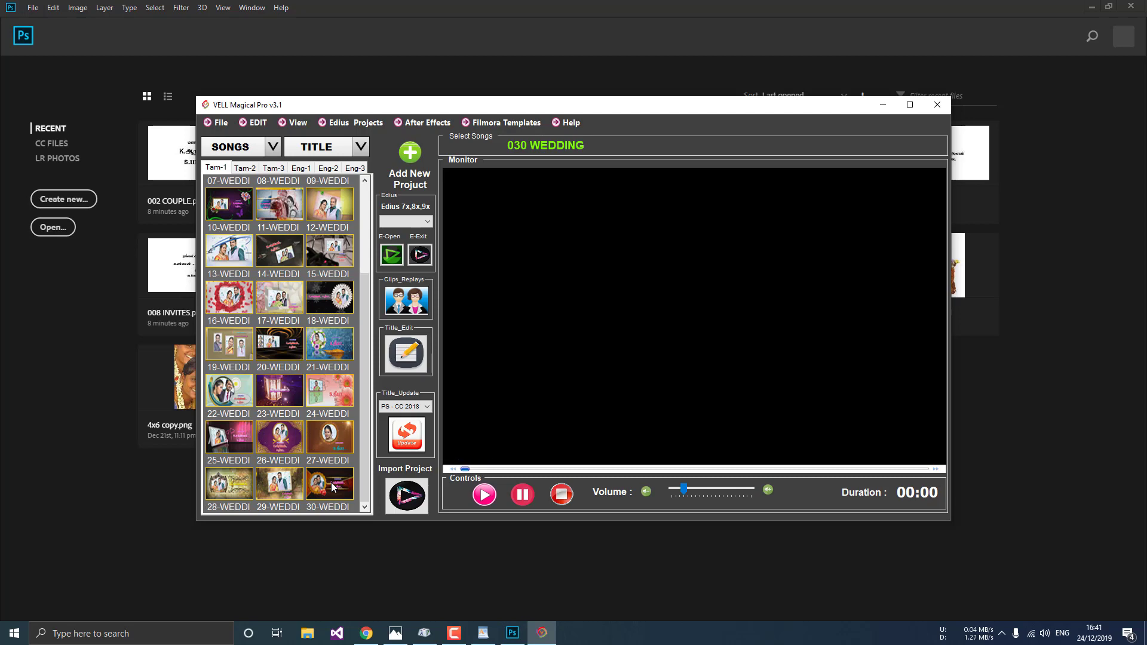
double_click(332, 486)
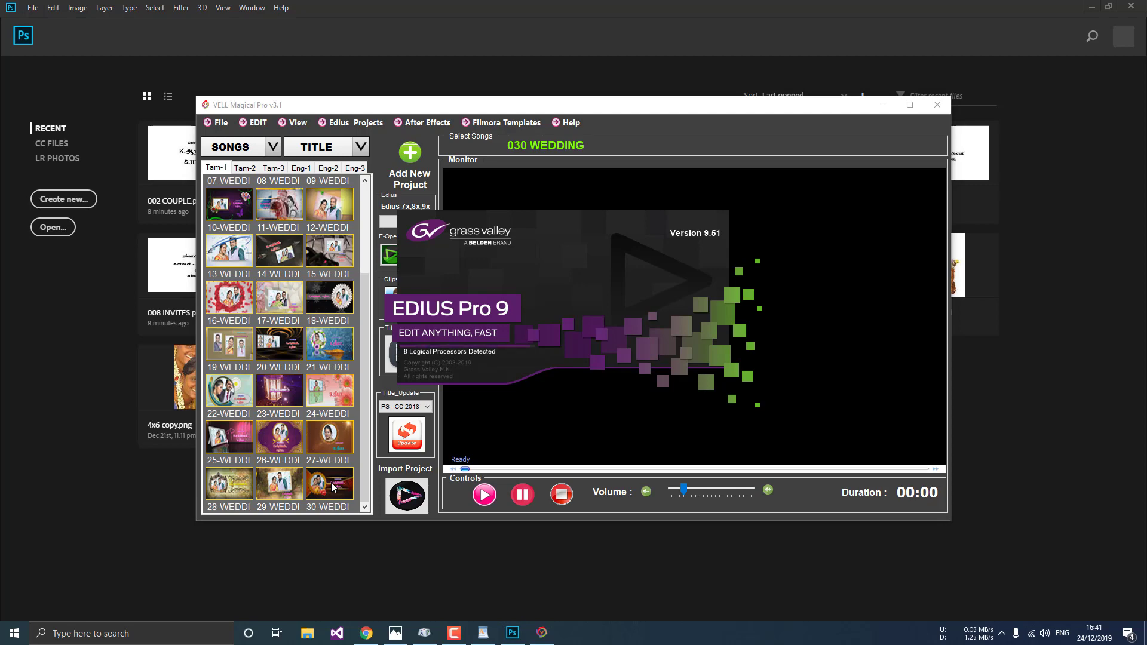
left_click(454, 639)
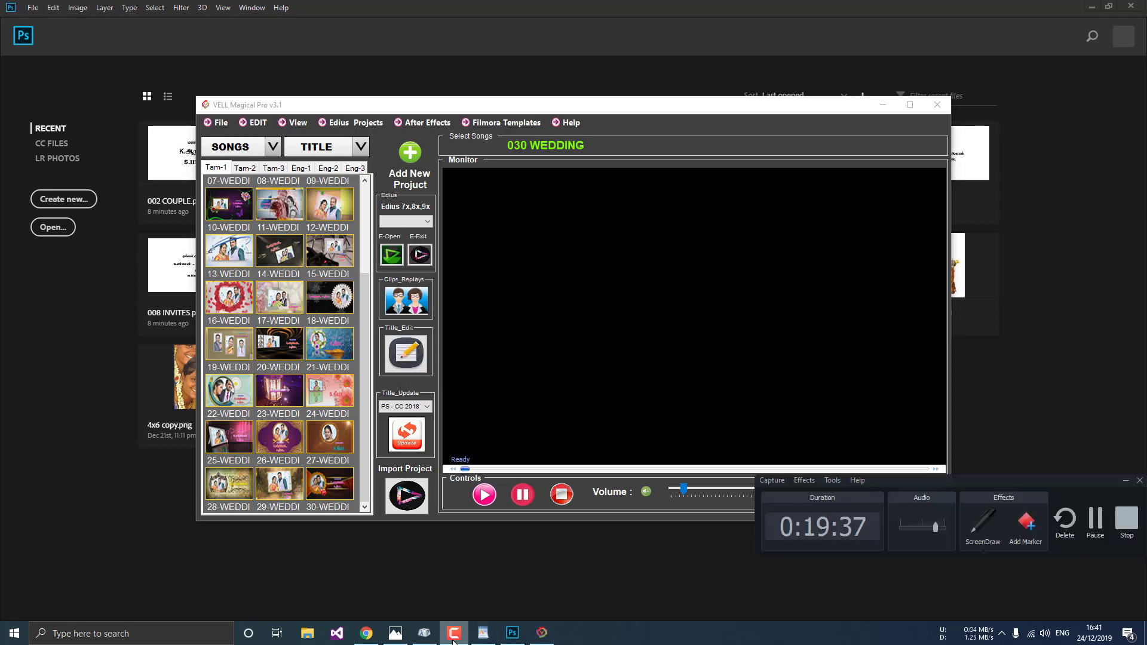
left_click(454, 639)
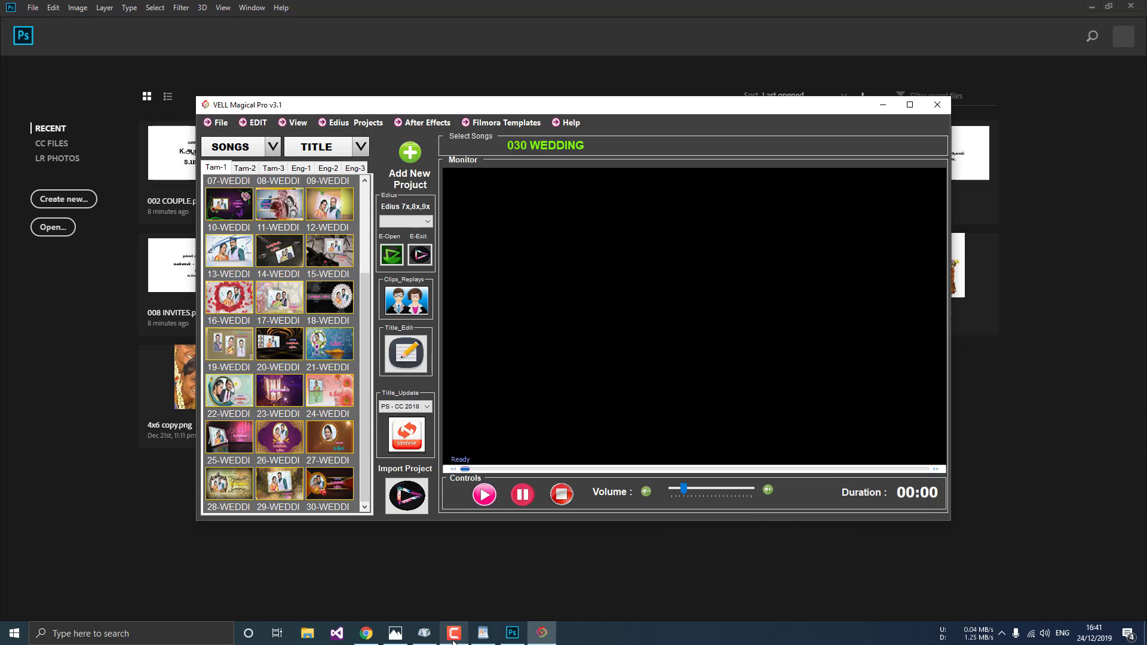
- Clear the view of EDIUS by closing Photoshop and the invitation photo and minimising VELL Magical Pro and the text document
left_click(889, 105)
left_click(1138, 6)
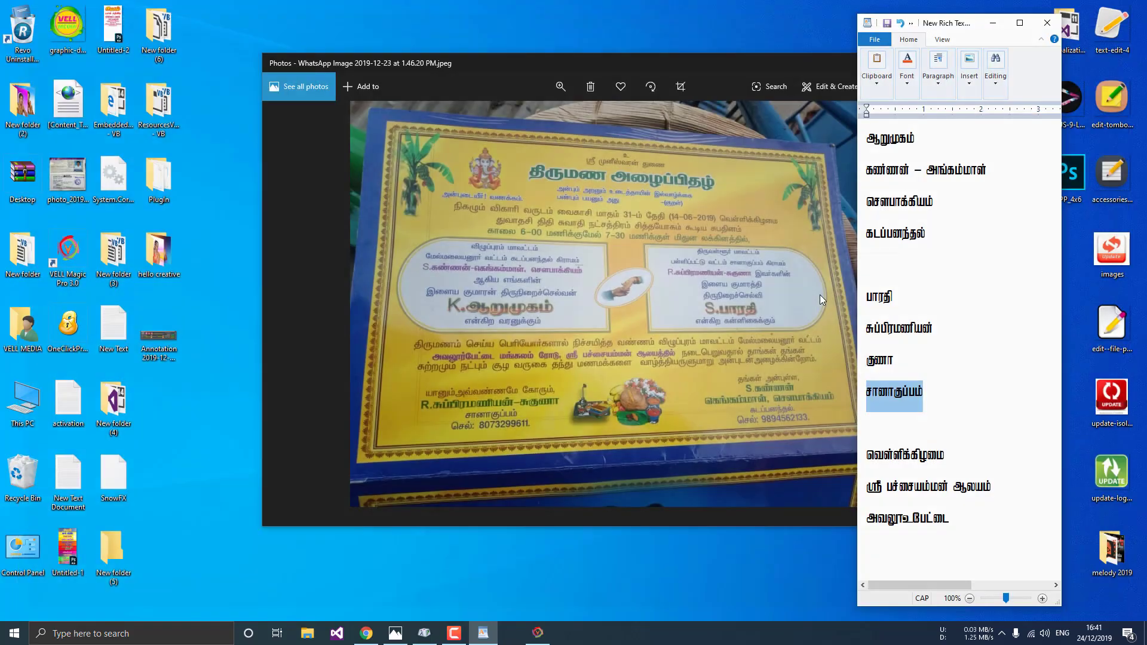
left_click_drag(826, 62, 630, 111)
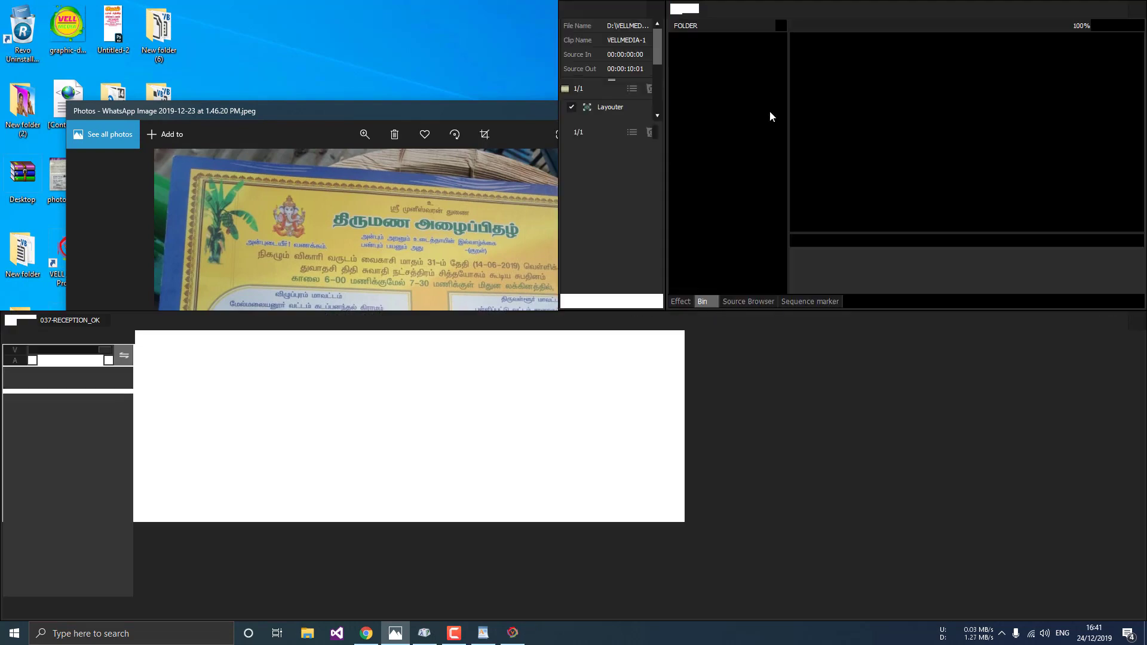
left_click(762, 111)
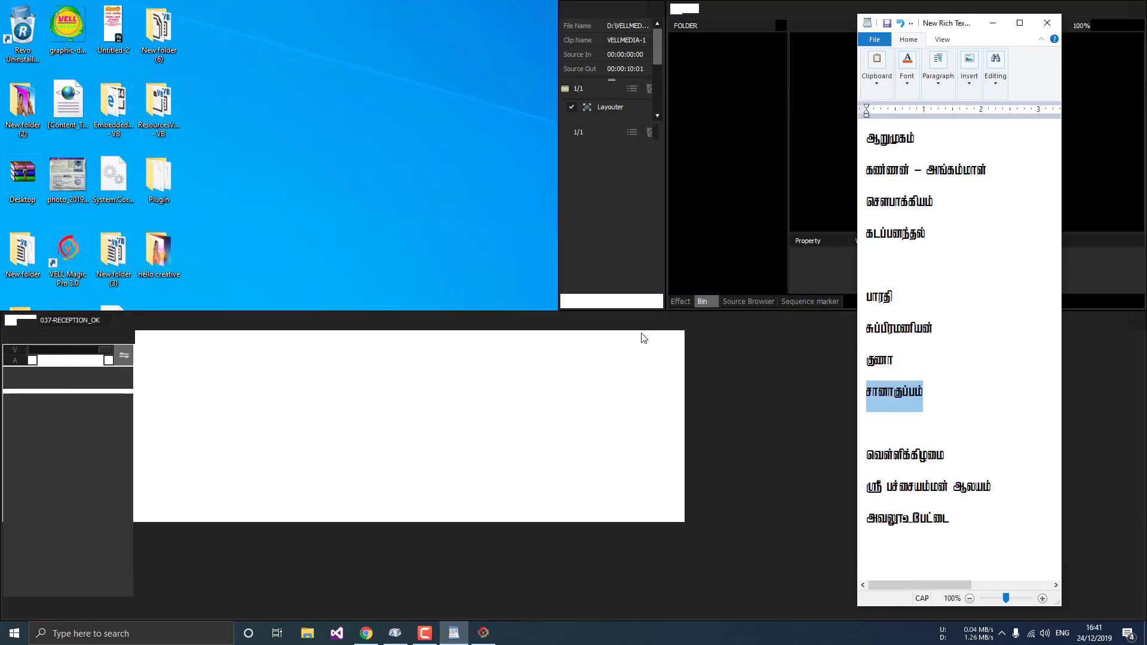
left_click(994, 26)
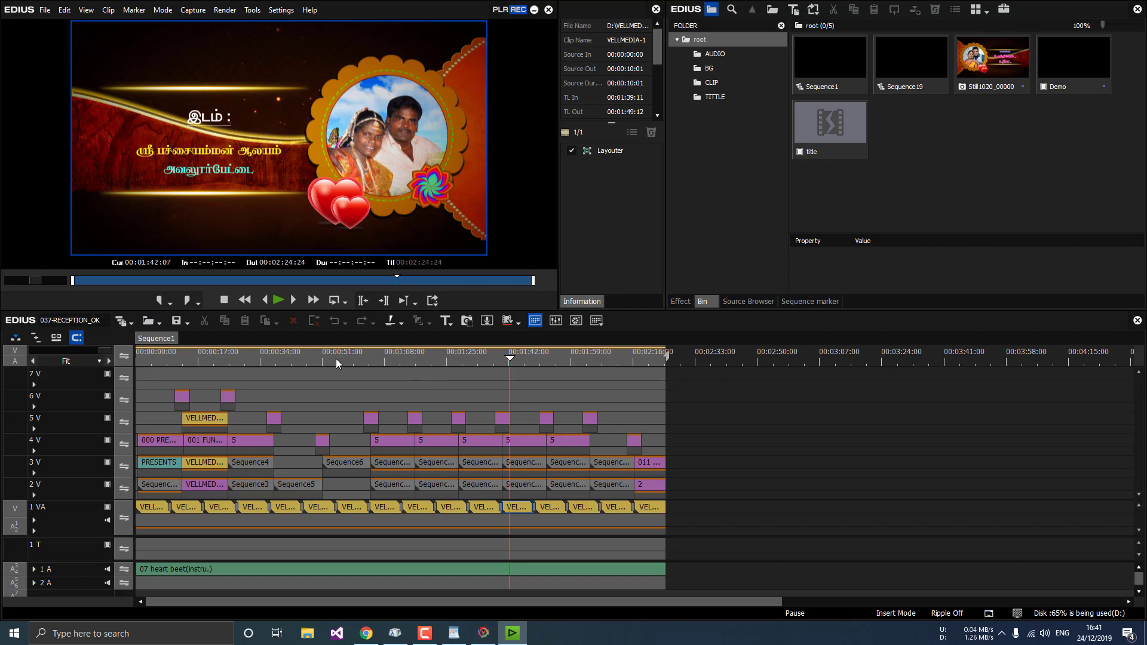
- Lower the speaker volume and scrub through the Sequence1 timeline to check the titles from the studio opening to the closing wishes
left_click_drag(336, 358, 169, 360)
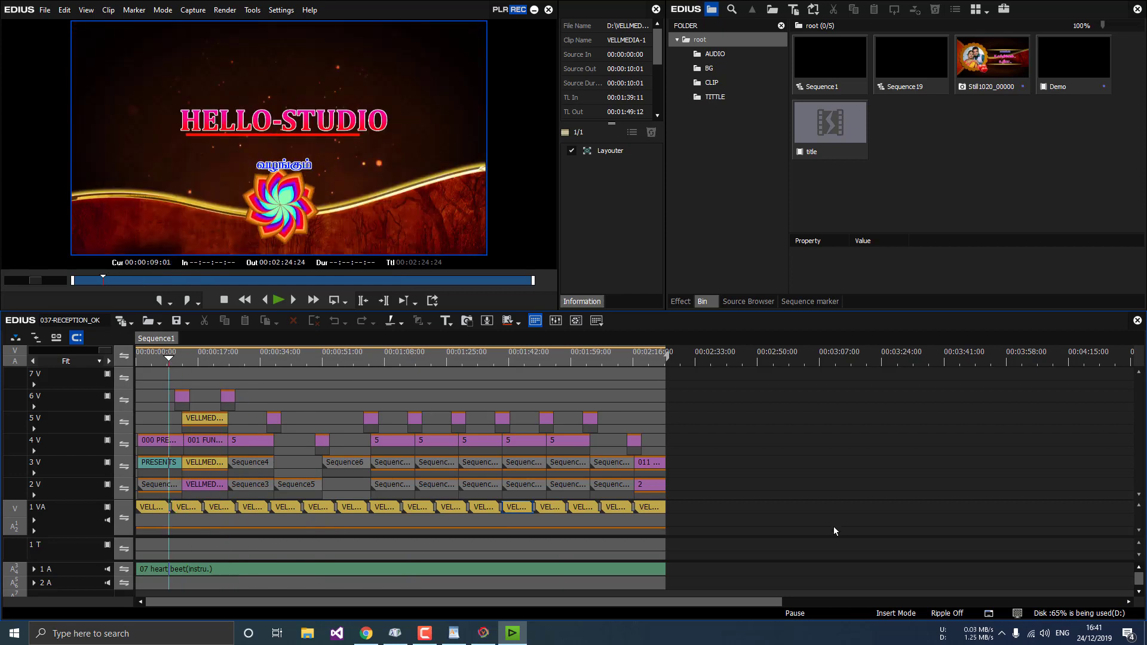
left_click(1046, 634)
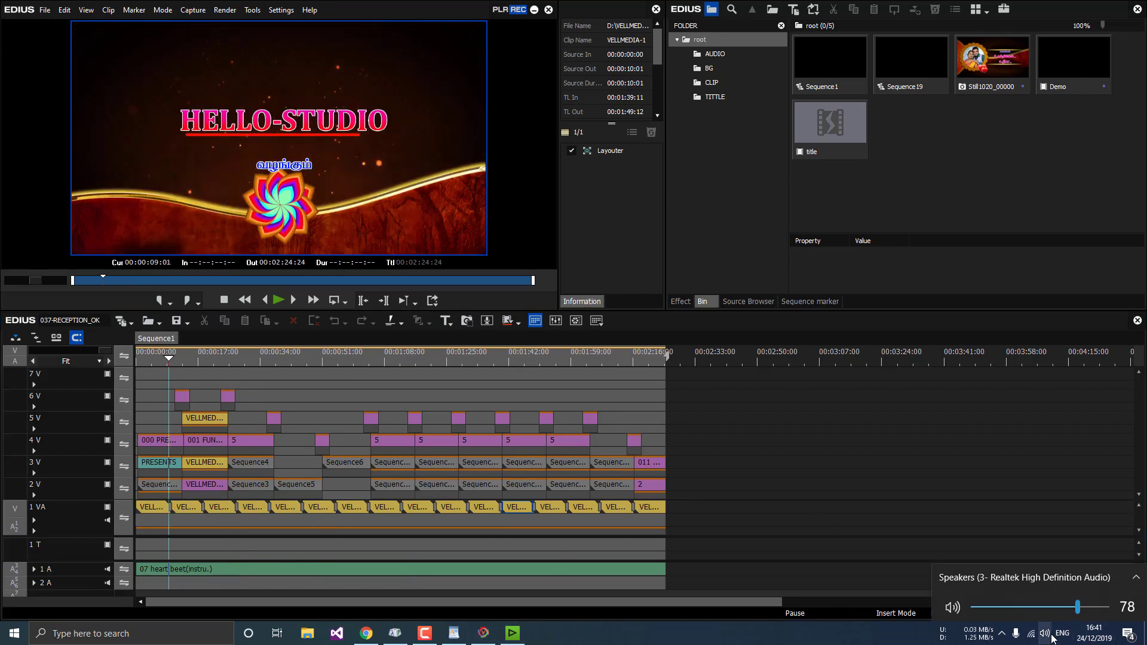
scroll(1052, 638, "down", 10)
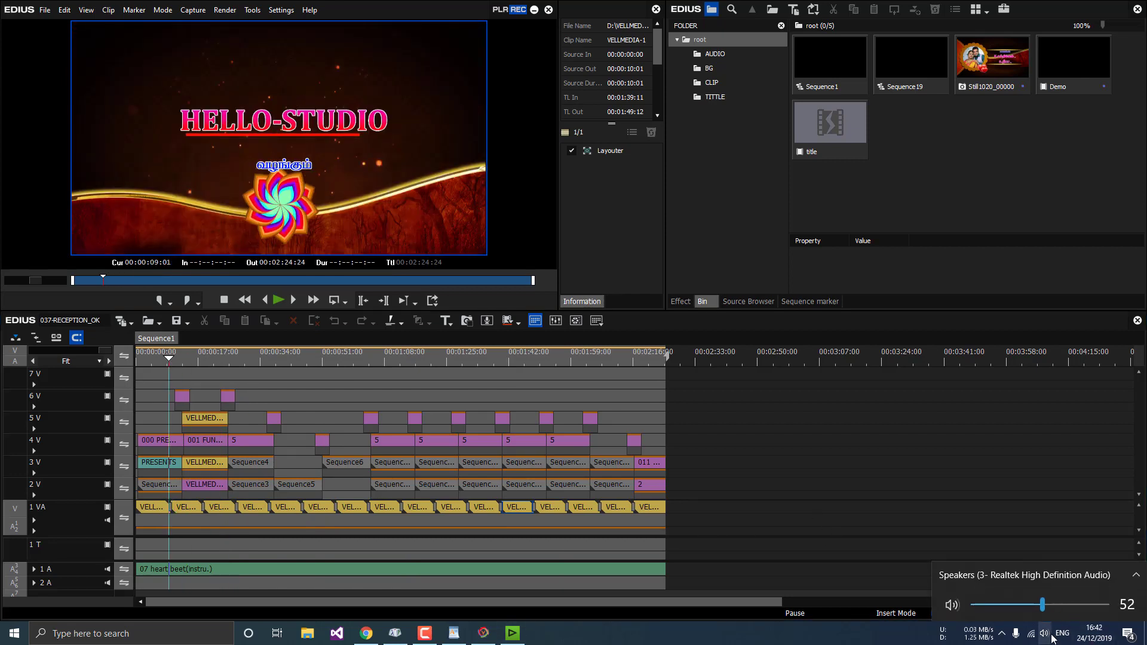
scroll(1051, 638, "down", 7)
left_click_drag(155, 357, 617, 372)
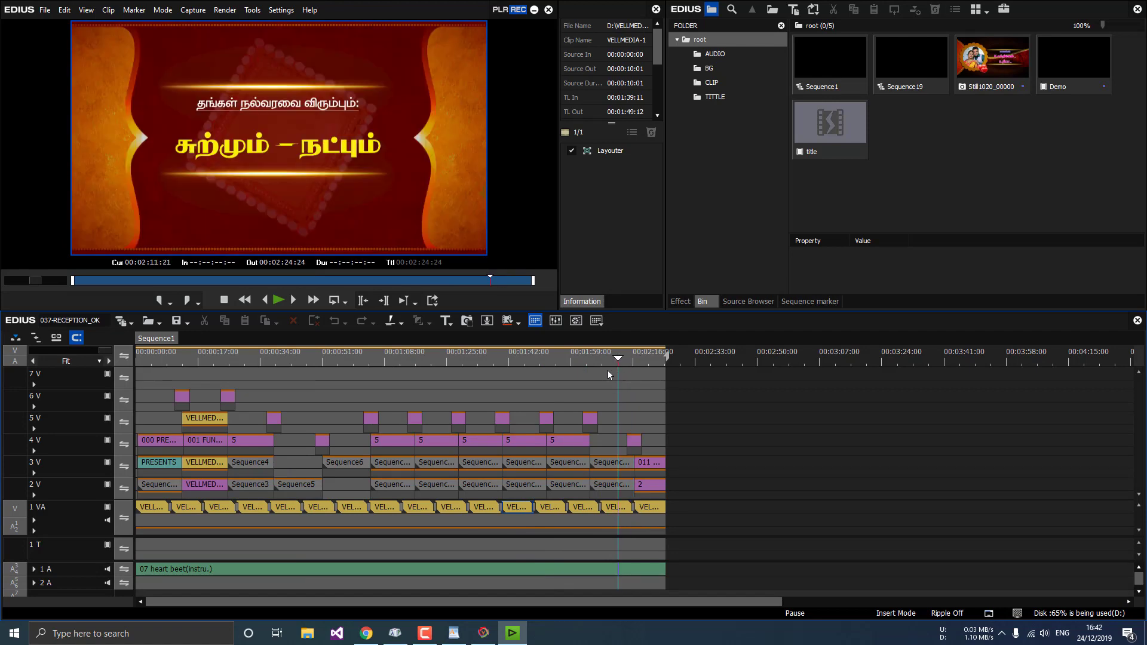
- Switch to VELL Magical Pro, move its window away from the EDIUS preview and select the 026 WEDDING template
left_click(483, 632)
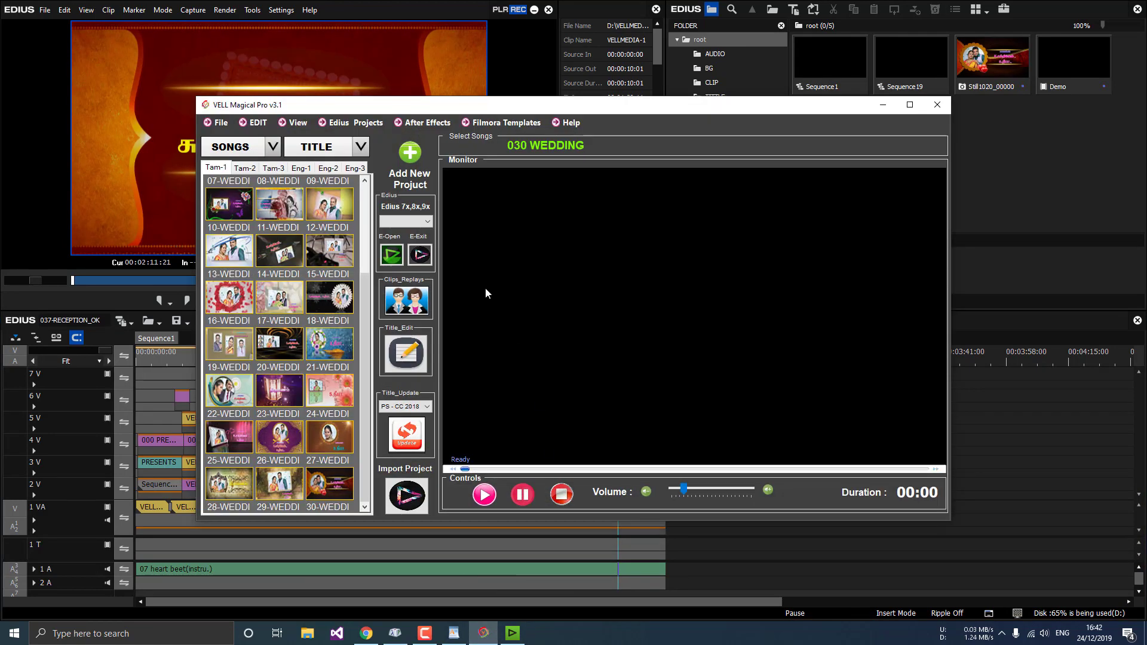
left_click_drag(378, 108, 672, 118)
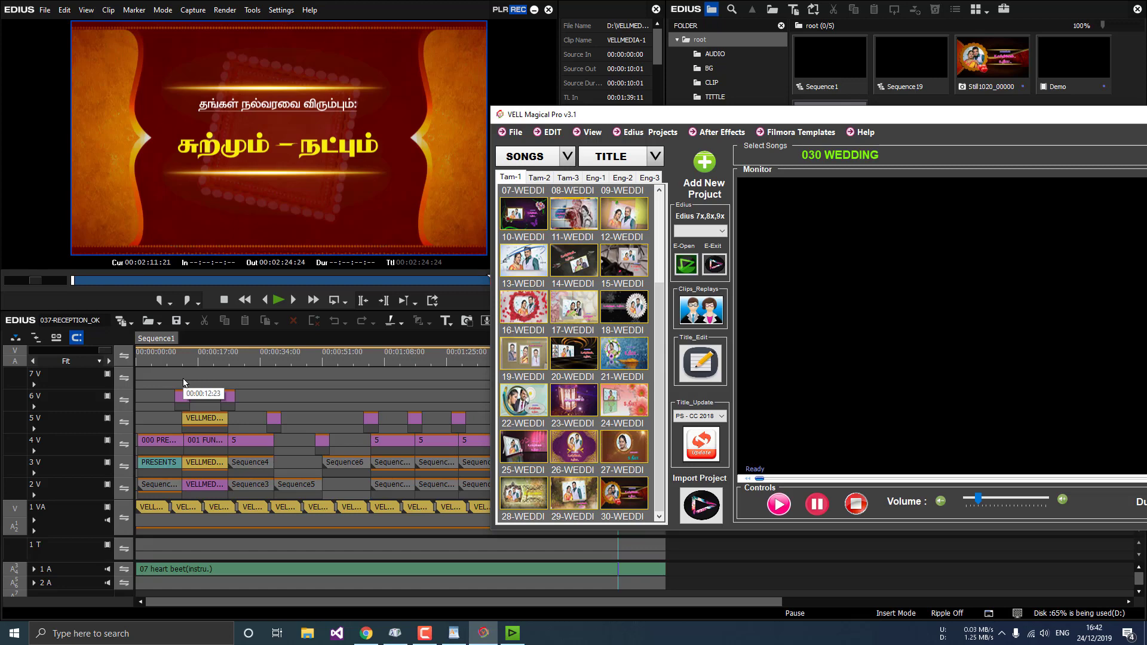
left_click(585, 452)
- Import the 026 WEDDING project into EDIUS, accepting the mismatched project settings, and scrub to its opening title
left_click(709, 507)
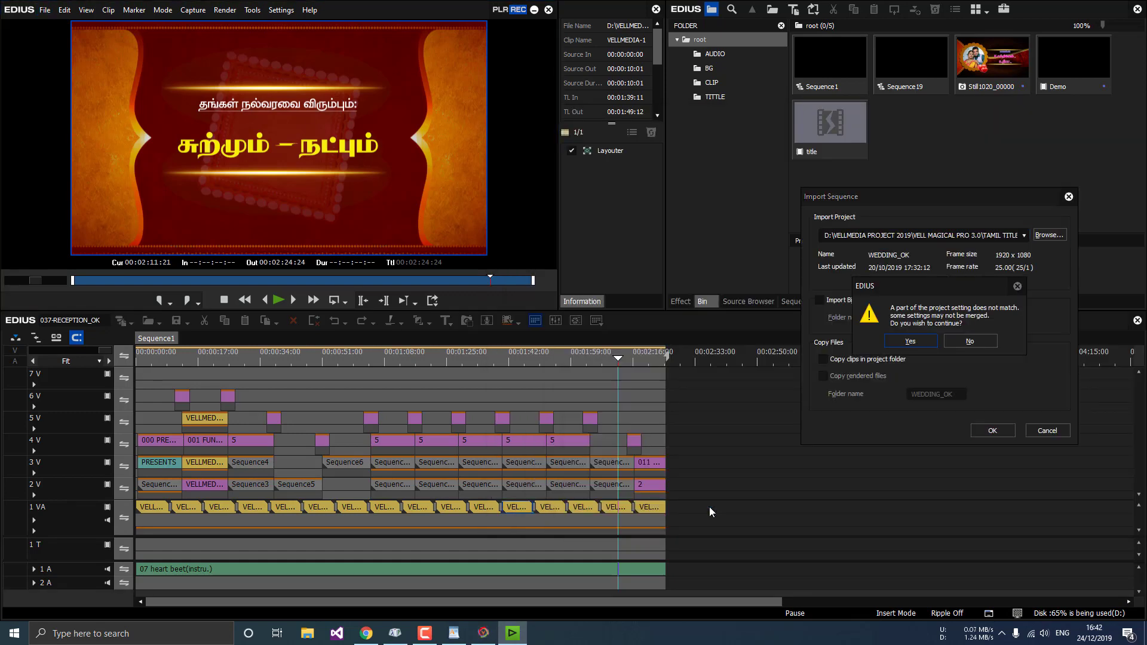
key("Return")
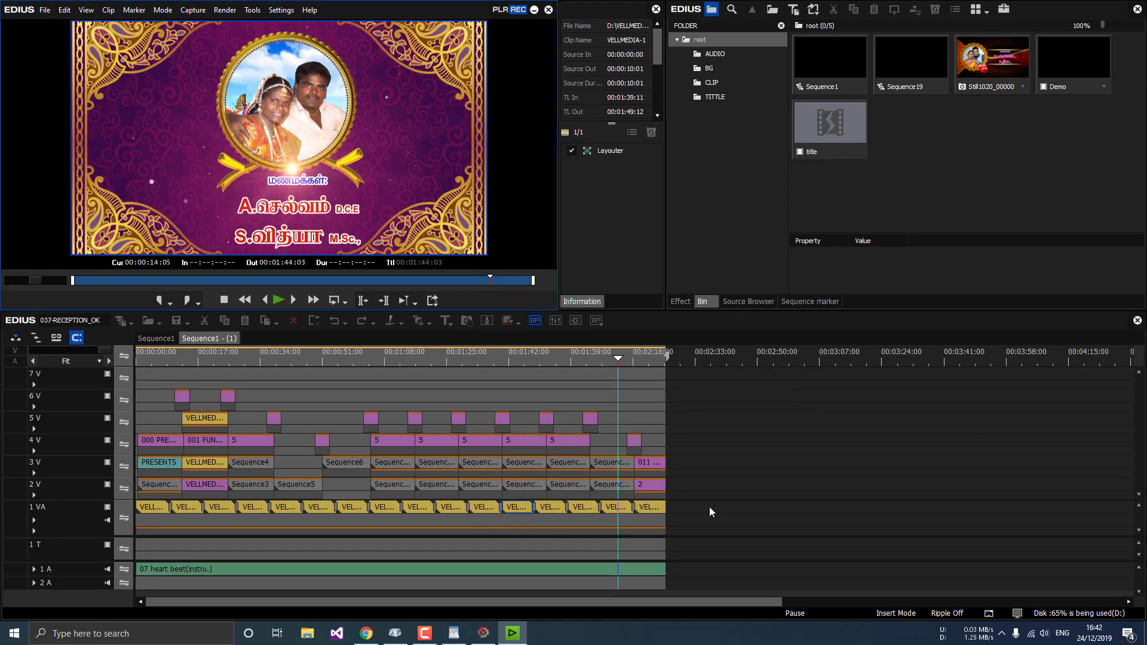
left_click_drag(251, 359, 238, 381)
- Close and delete the imported Sequence1 - (1)
right_click(216, 339)
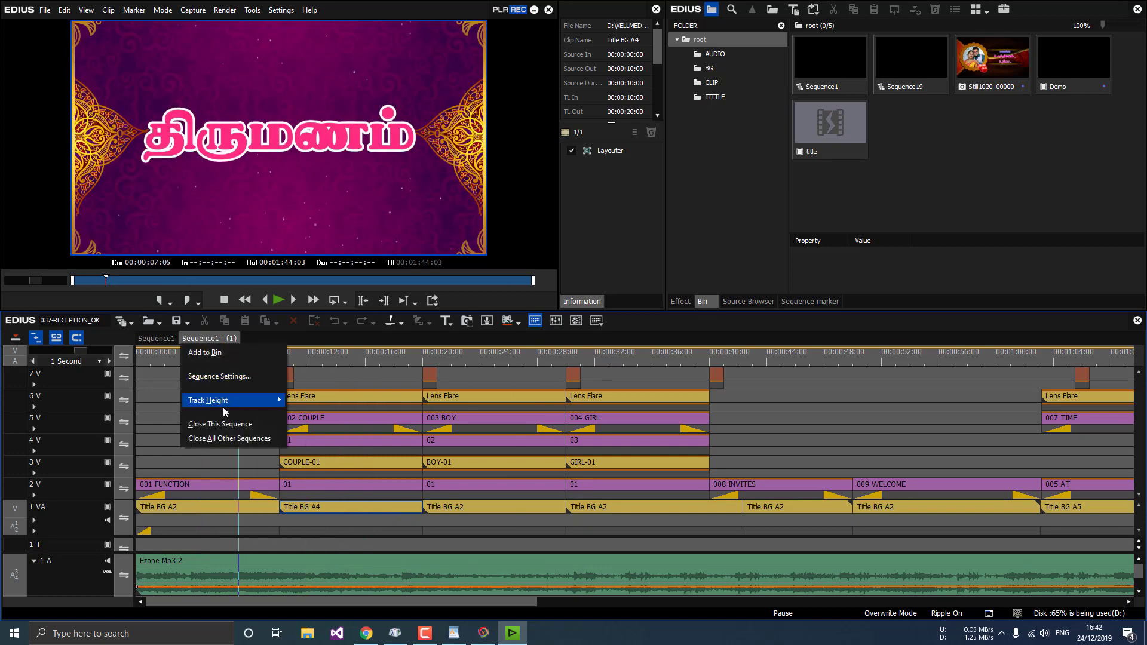
left_click(220, 423)
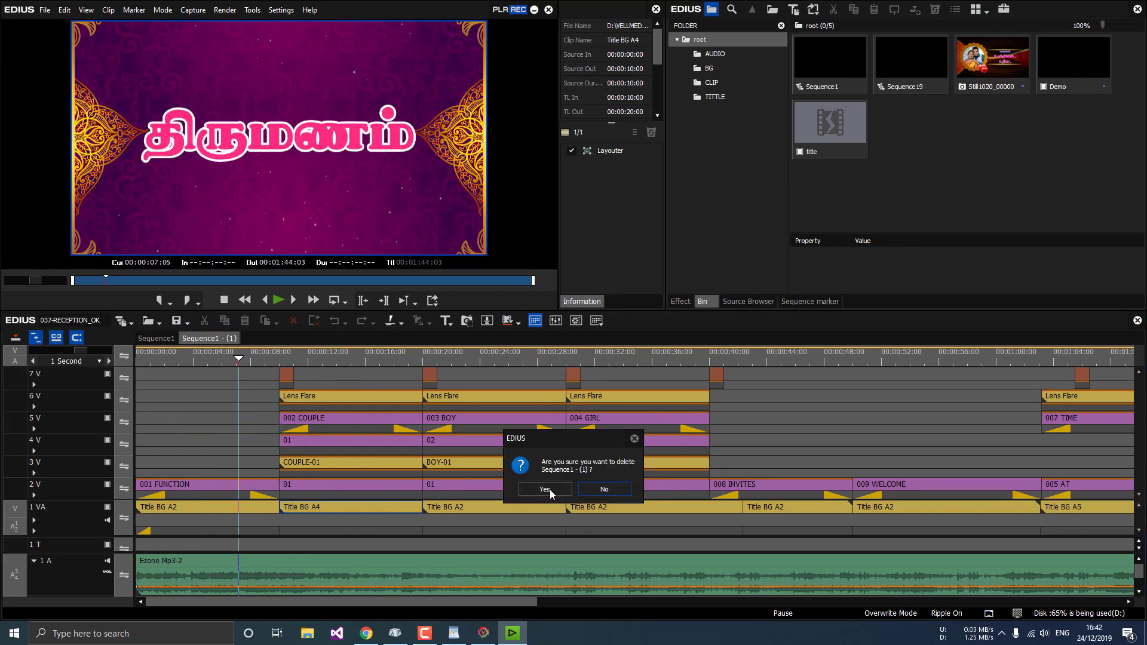
left_click(544, 489)
- Return to VELL Magical Pro and update the 026 WEDDING titles with PS - CC 2018, minimising Photoshop when done
left_click(483, 632)
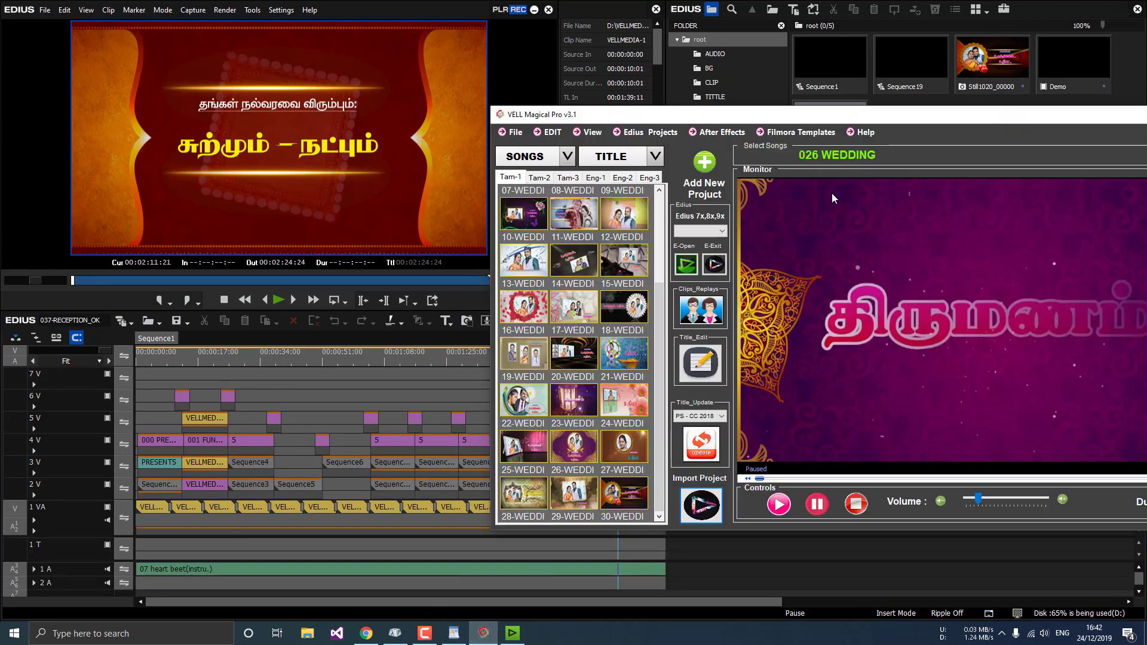
left_click_drag(858, 120, 610, 132)
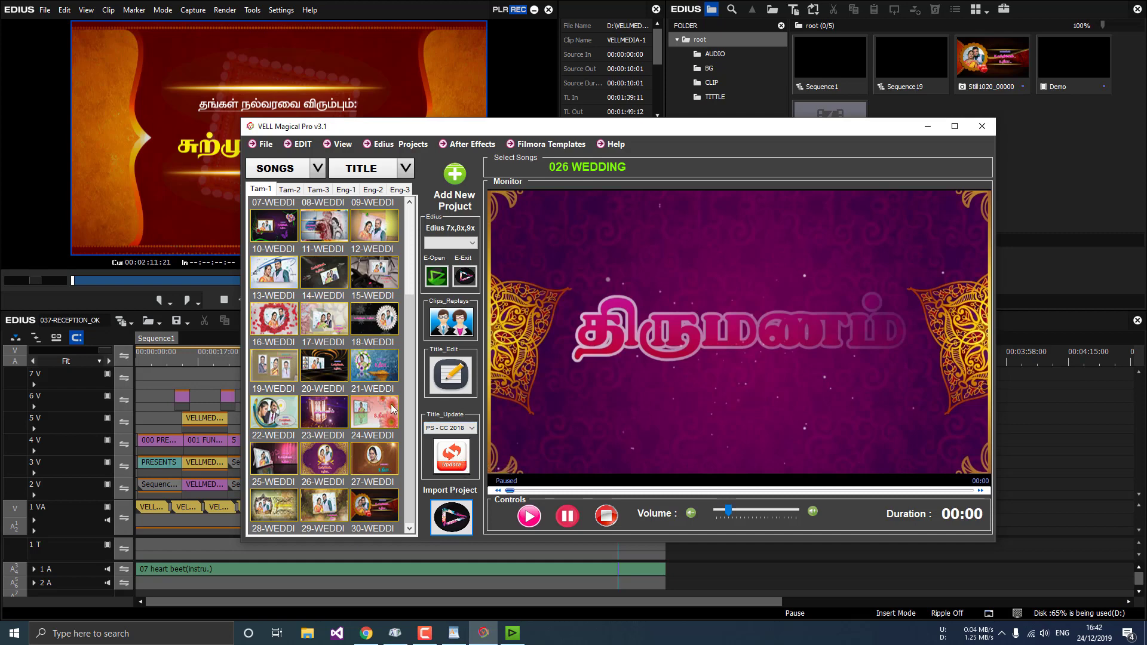
left_click(453, 459)
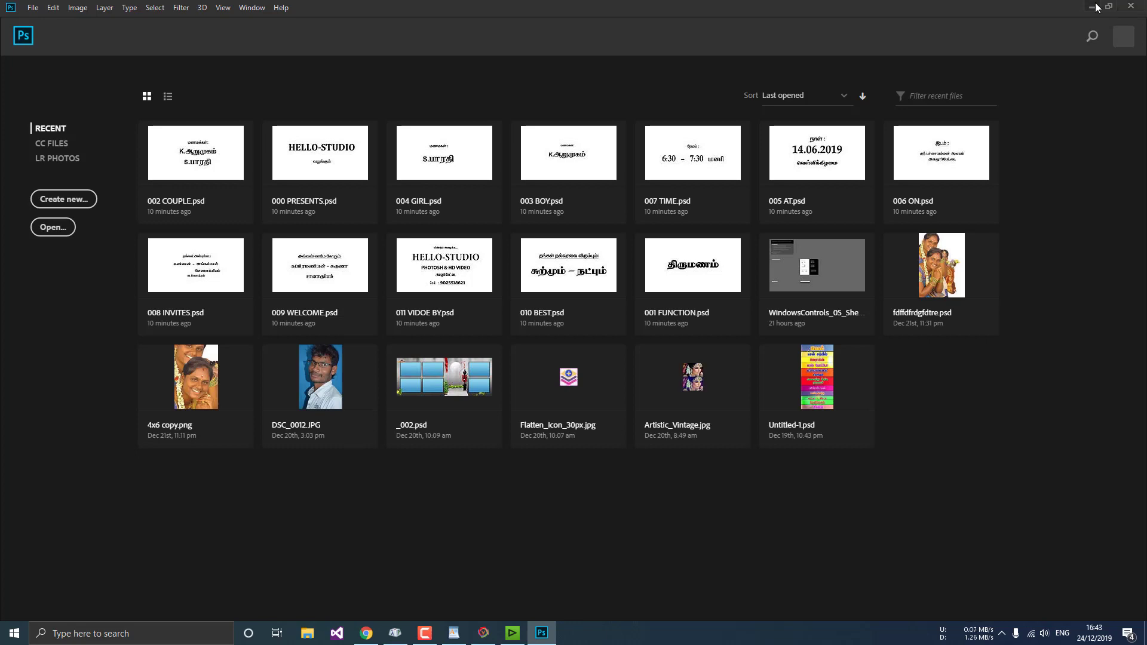
left_click(1096, 7)
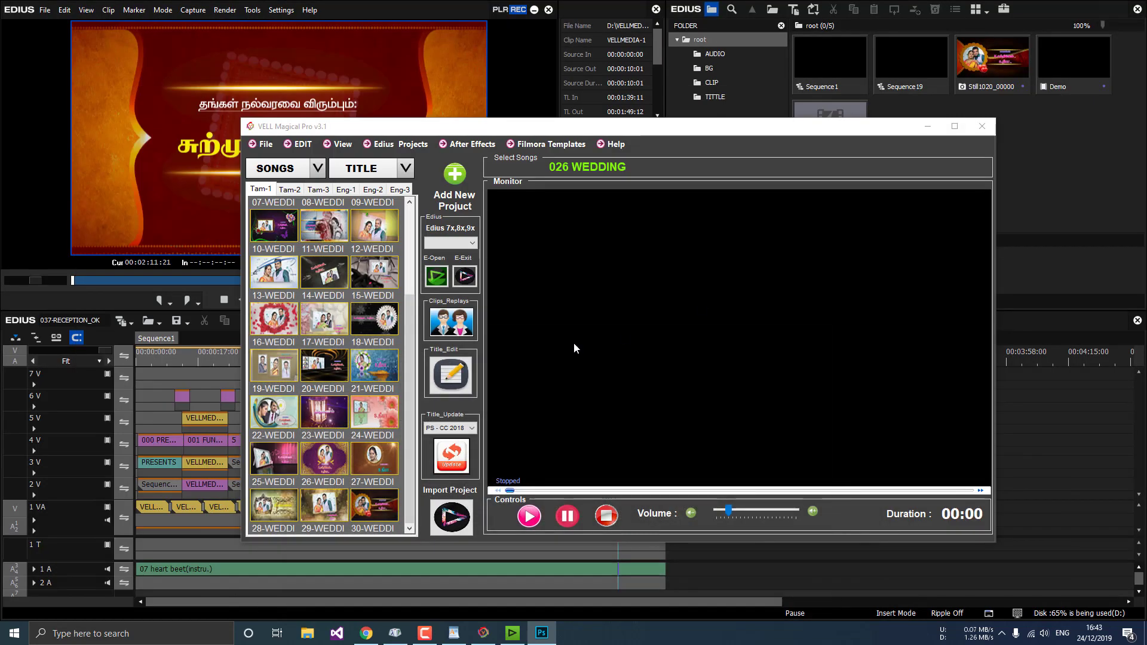
- Import the updated 026 WEDDING project into EDIUS and scrub through its titles, then return to VELL Magical Pro
left_click(451, 515)
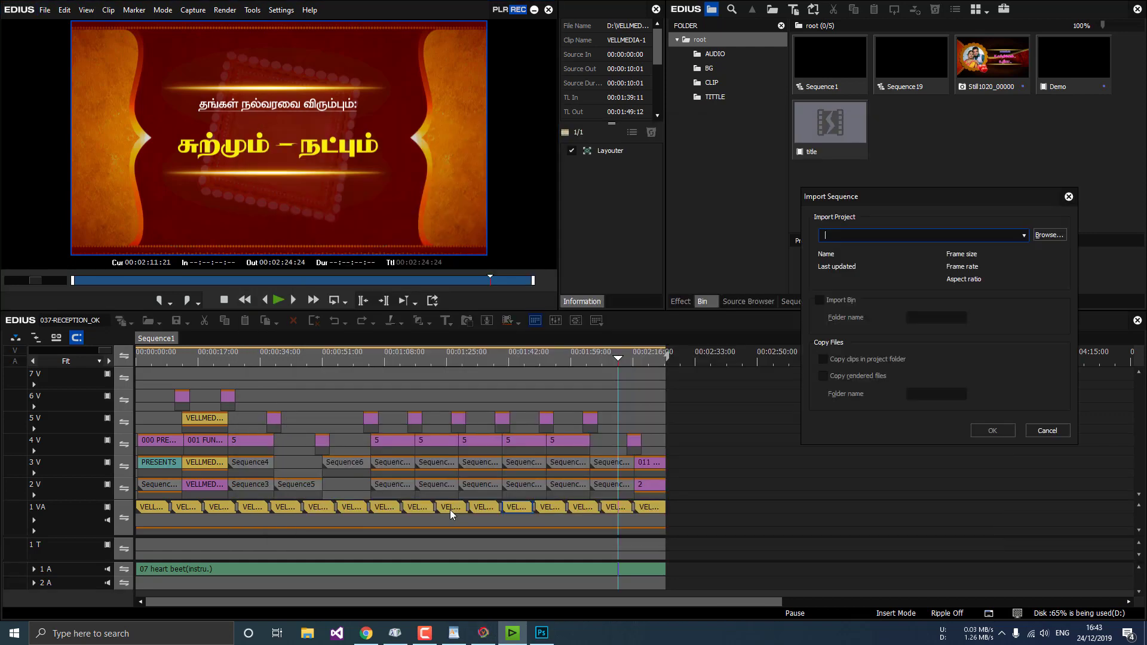
key("Return")
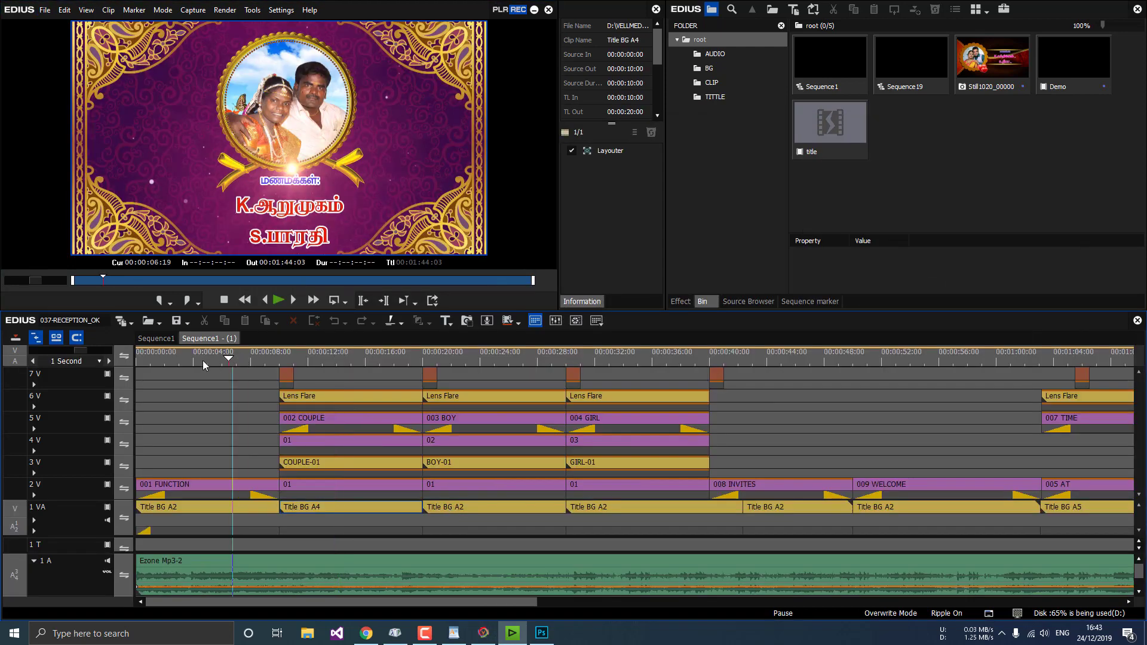
left_click(203, 360)
left_click_drag(209, 369, 909, 408)
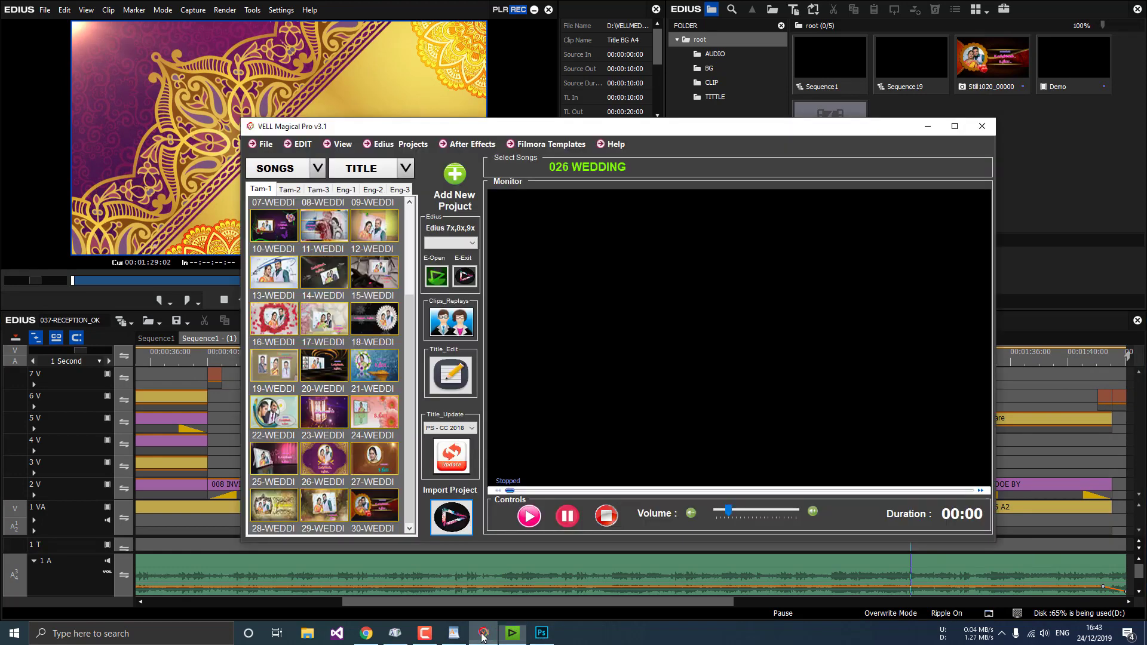
left_click(483, 633)
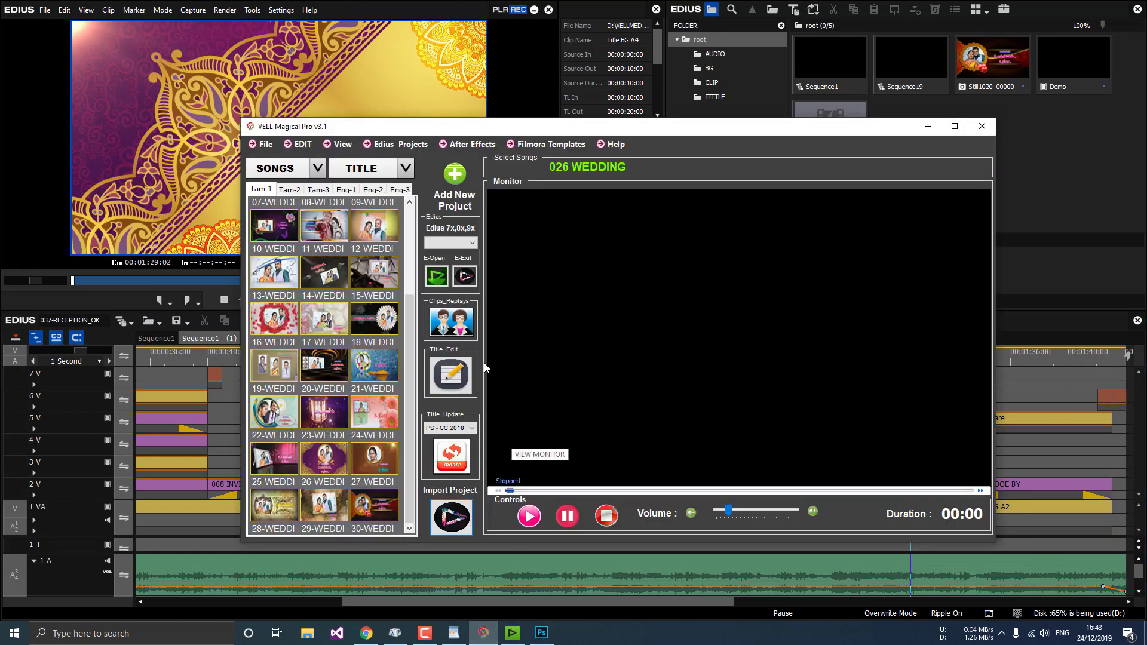